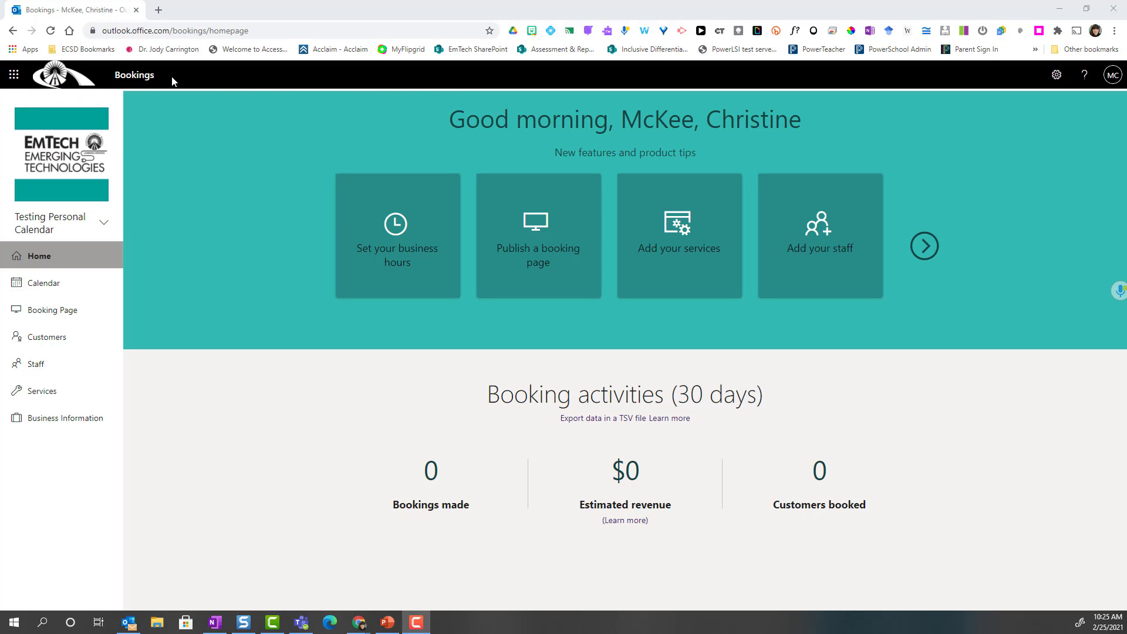
# - Launch Microsoft Bookings from the full Office 365 app list
pyautogui.click(17, 80)
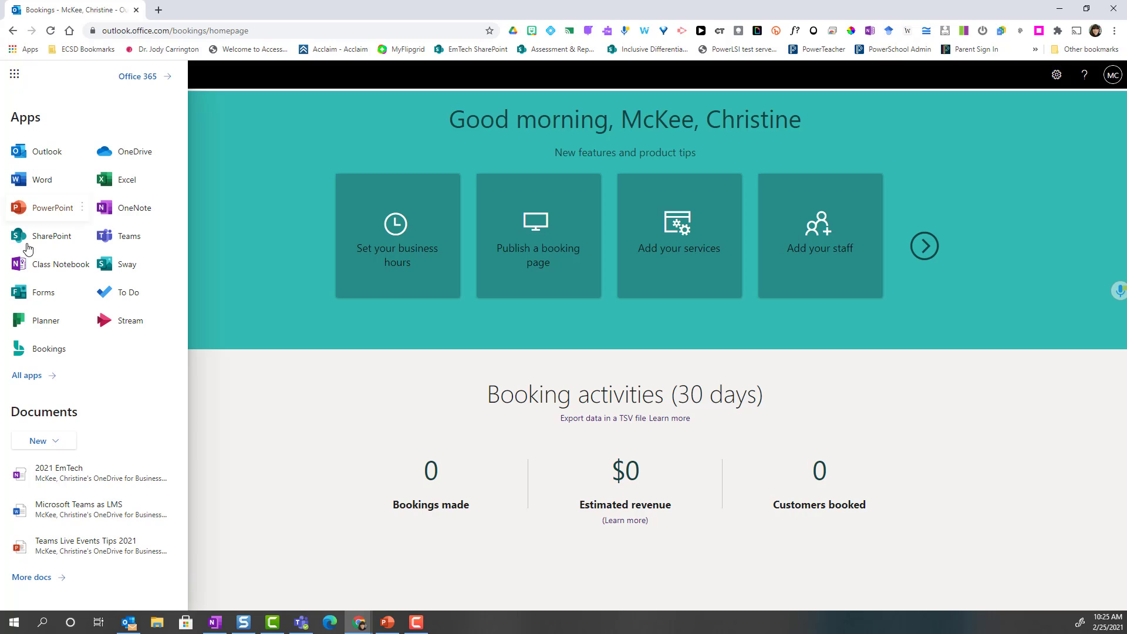
pyautogui.click(32, 377)
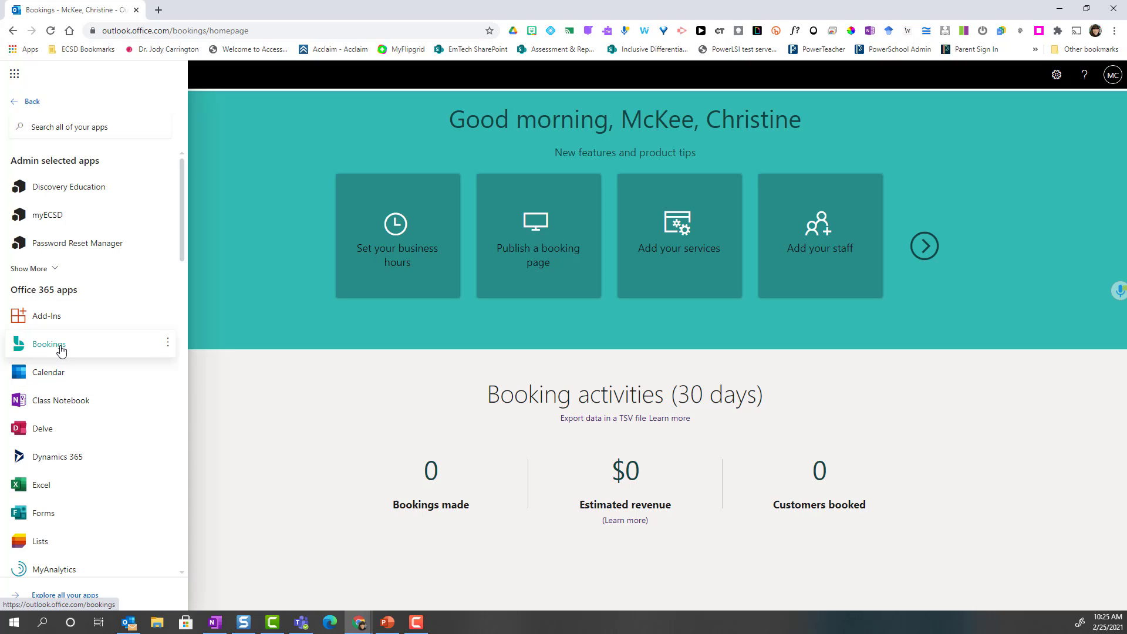
pyautogui.click(60, 347)
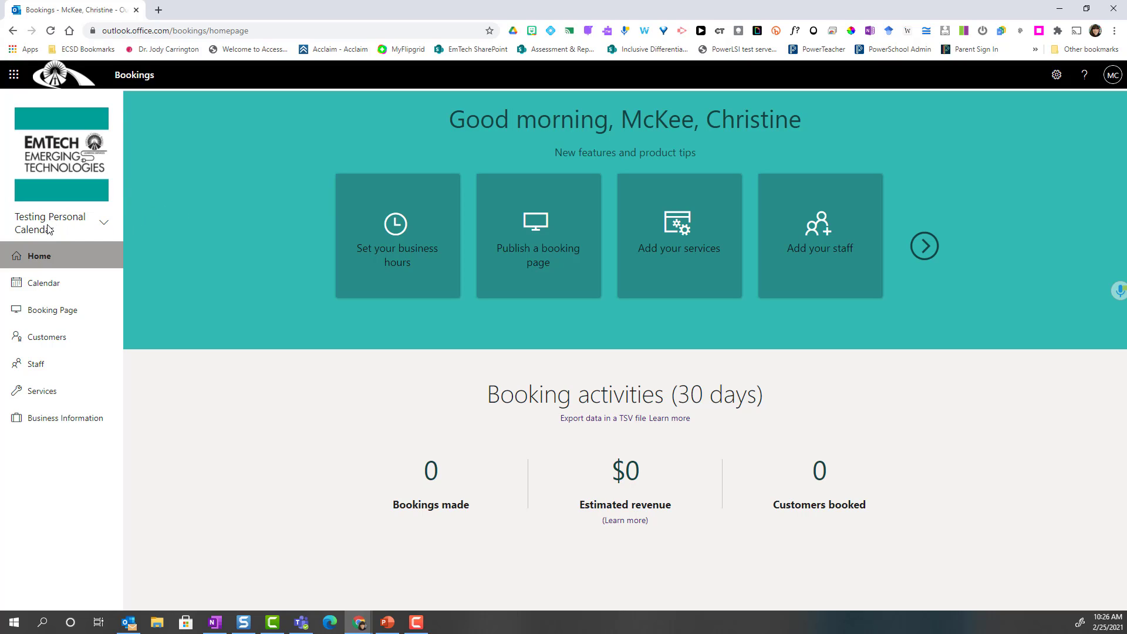
# - Create a new booking calendar named with the owner's name plus 'Booking Calendar', and confirm
pyautogui.click(104, 225)
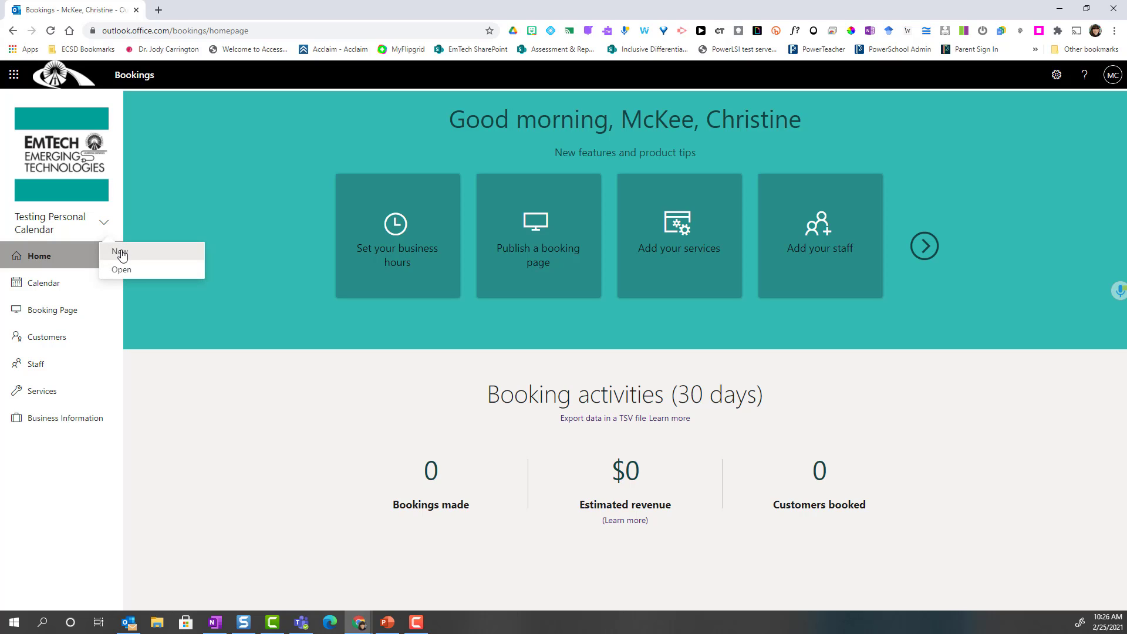
pyautogui.click(121, 252)
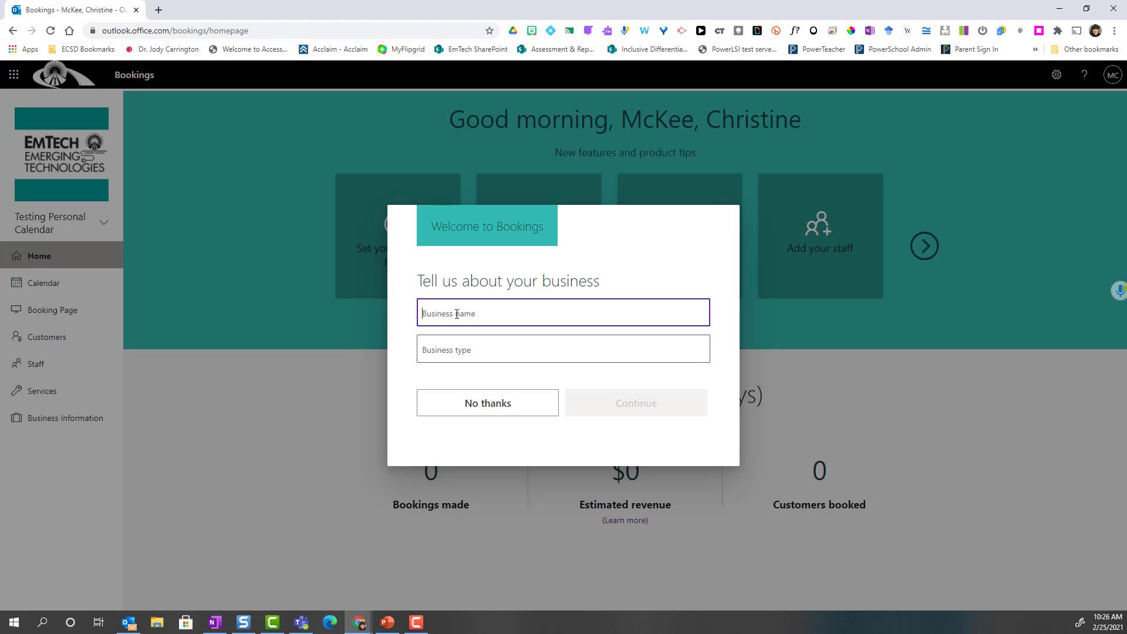
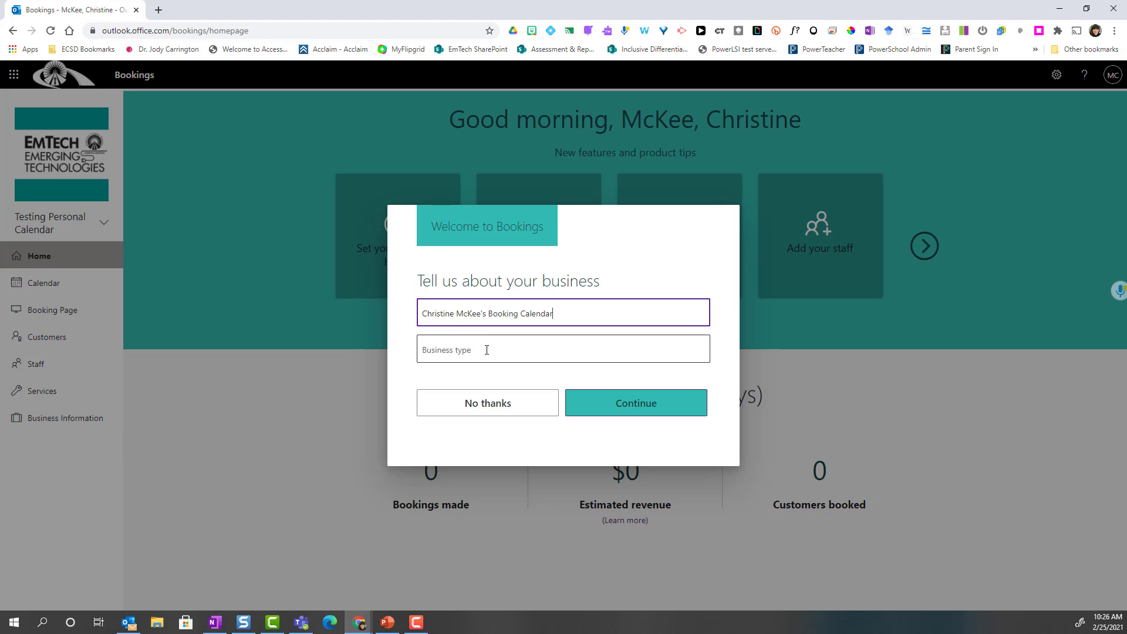
pyautogui.click(637, 405)
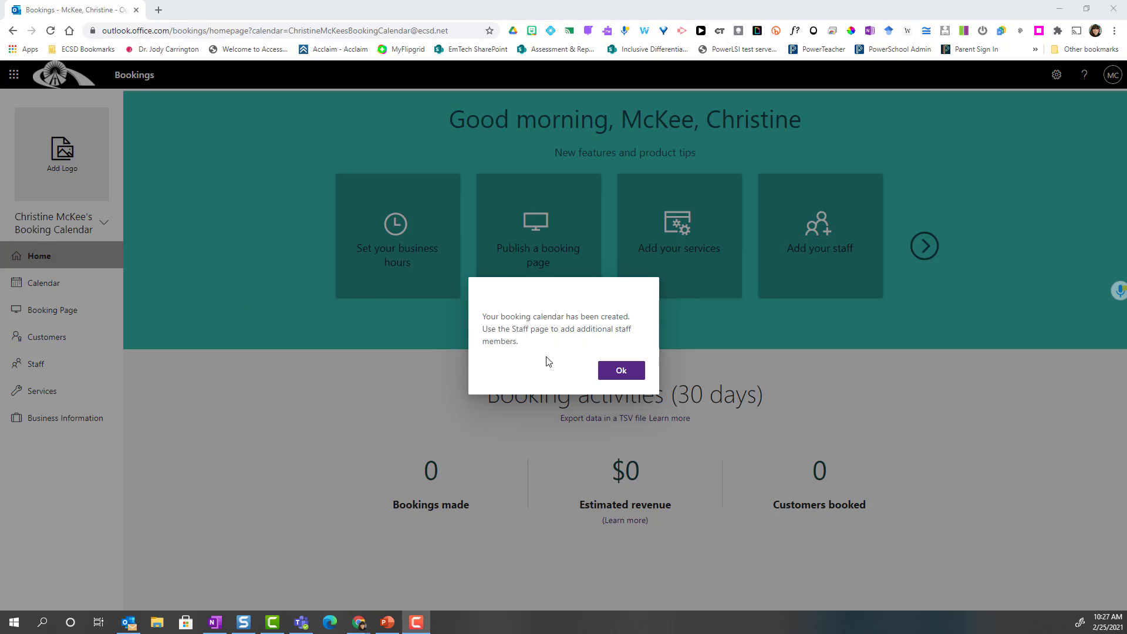
pyautogui.click(620, 371)
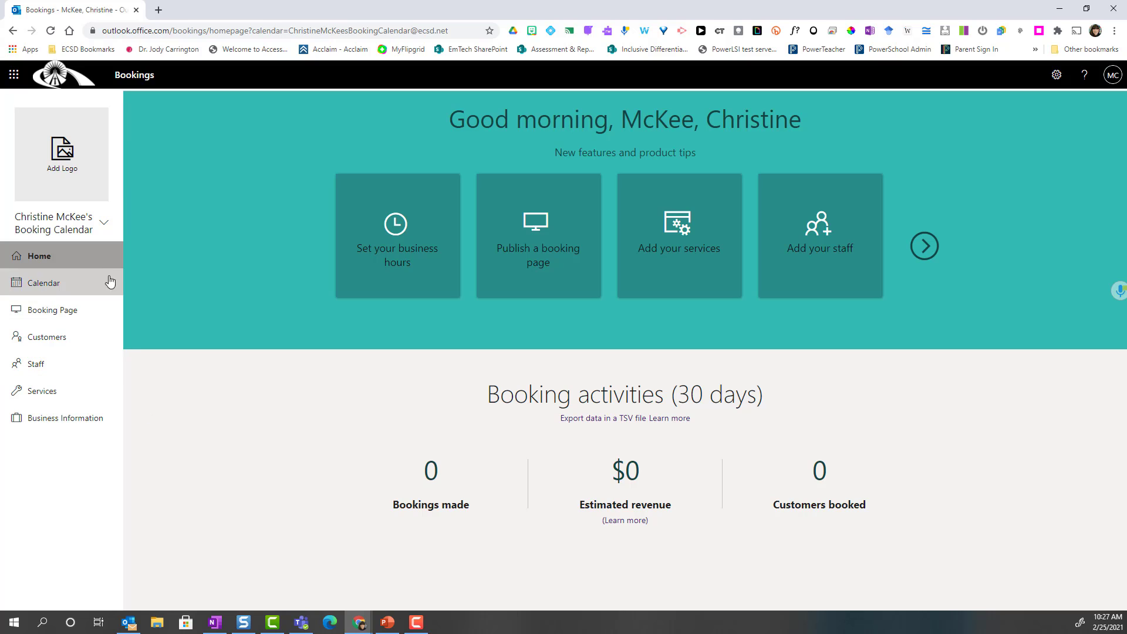
# - Leave the business address blank on Business Information and enter the business phone number
pyautogui.click(75, 423)
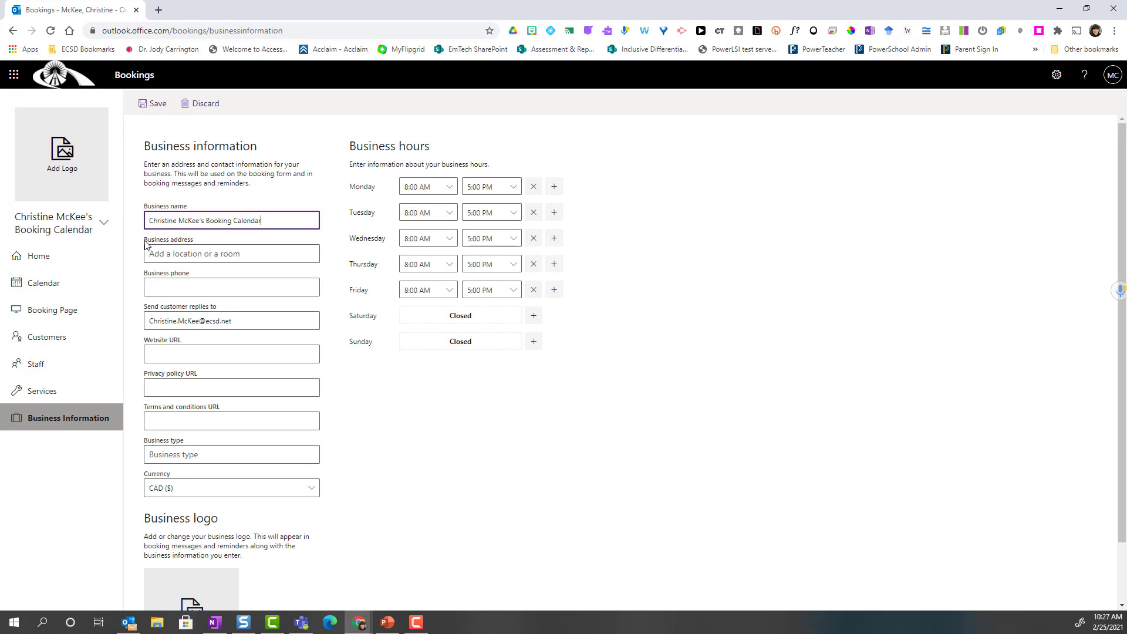
pyautogui.click(192, 253)
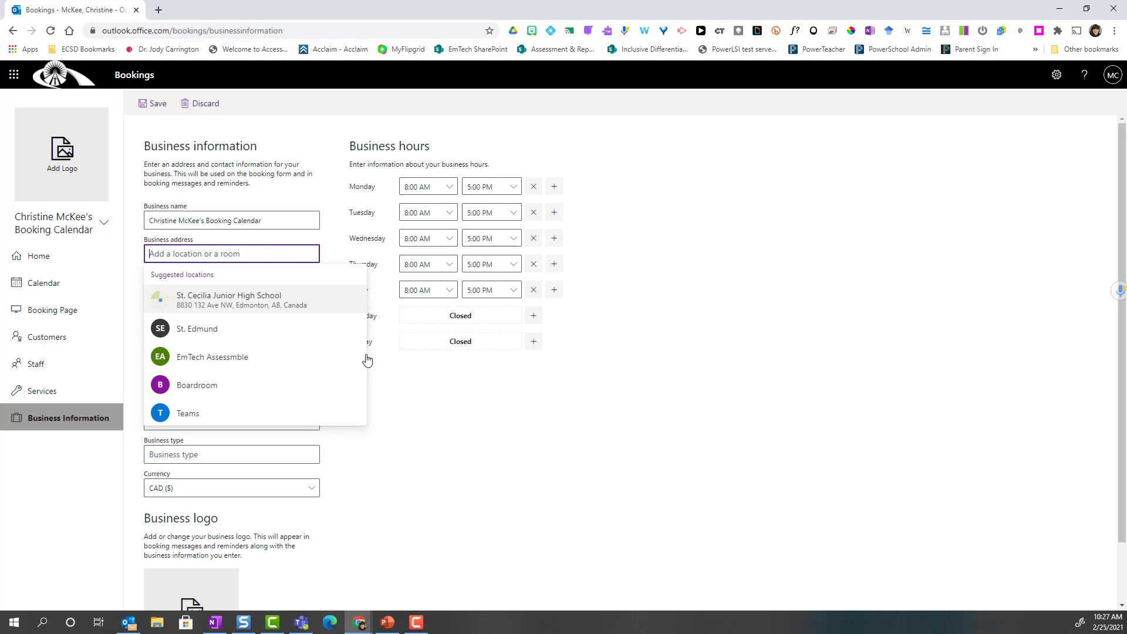
pyautogui.click(410, 414)
pyautogui.click(216, 285)
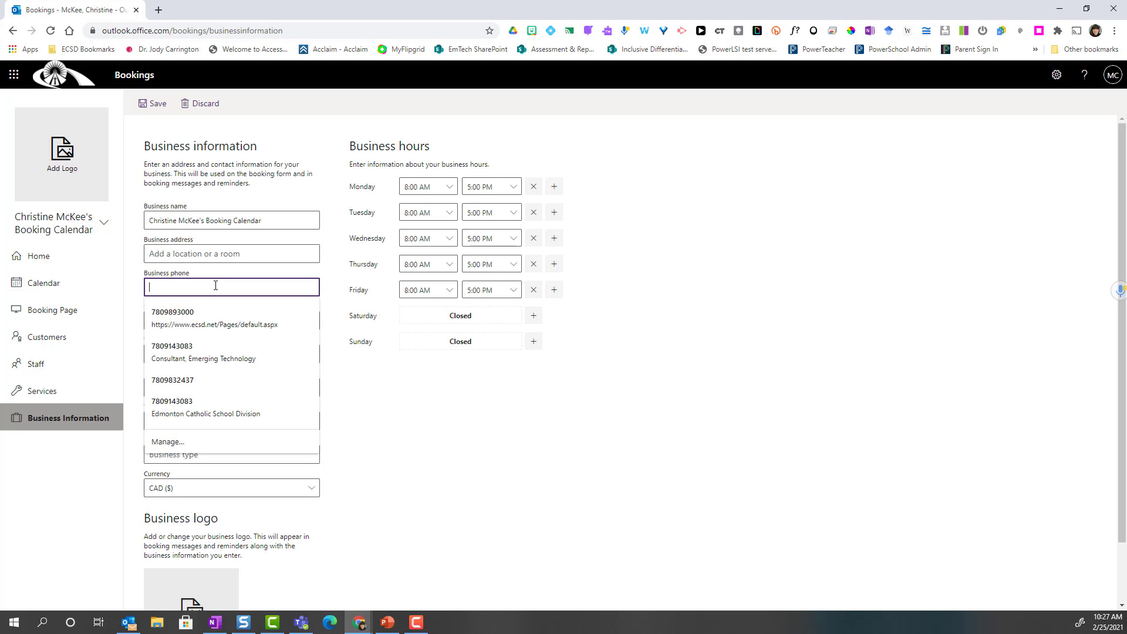
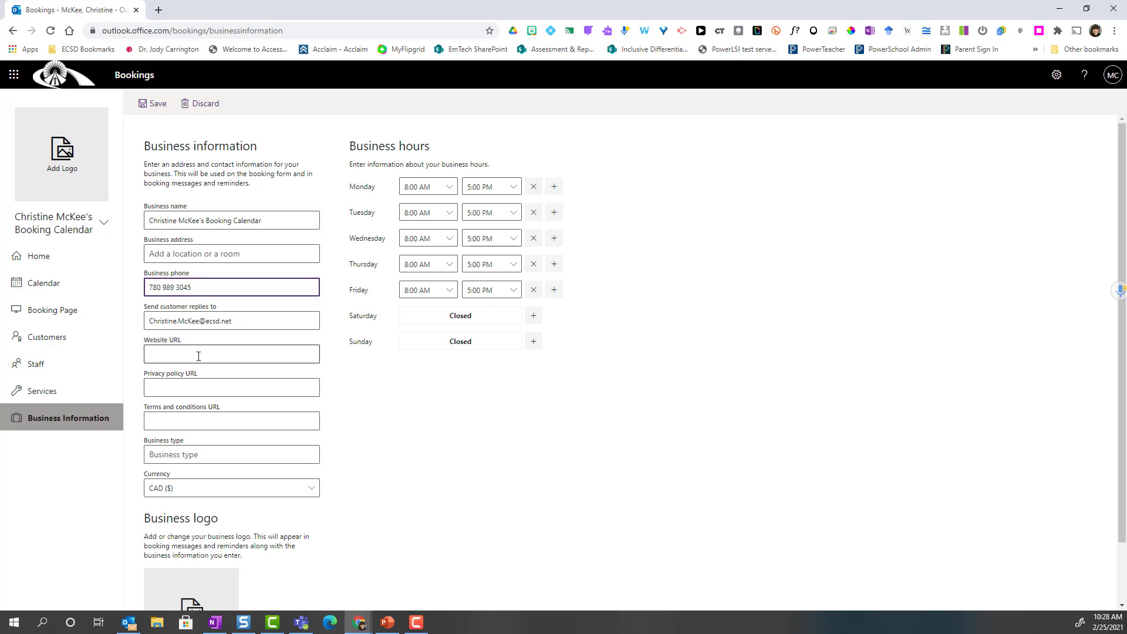
pyautogui.scroll(-1, 365, 424)
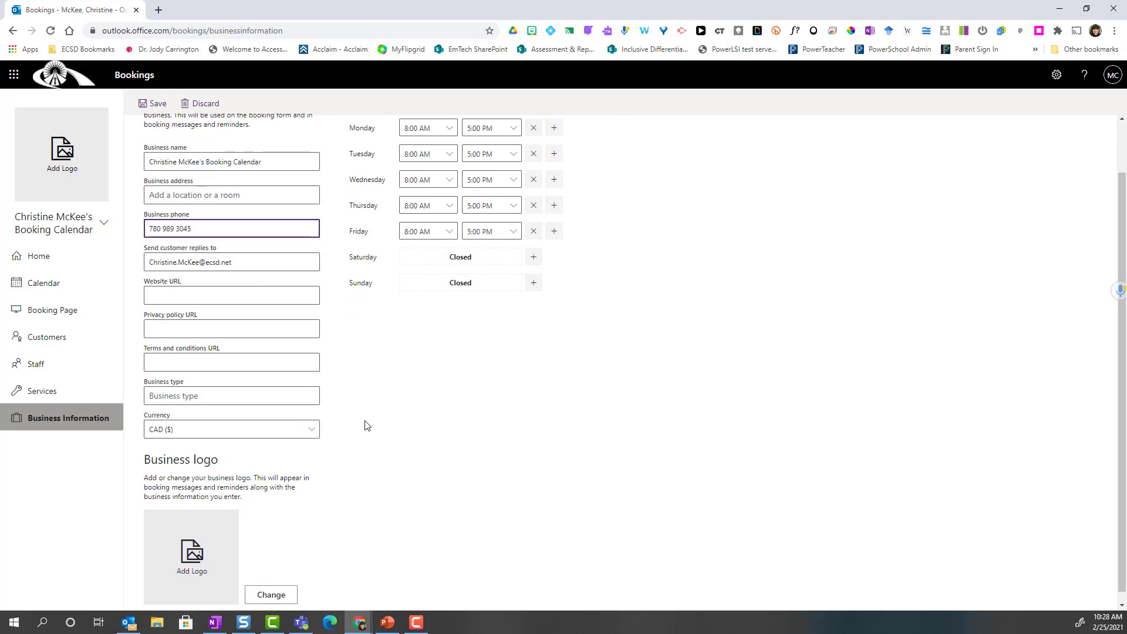
pyautogui.scroll(-1, 366, 424)
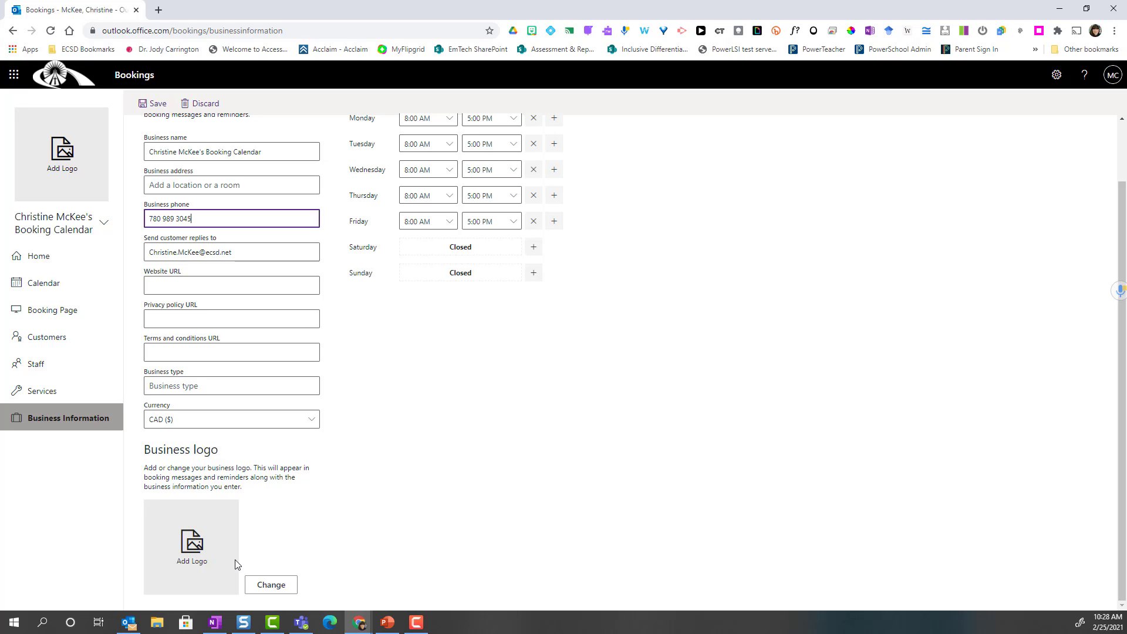
# - Upload the EmTech image as the business logo on a purple background and save it
pyautogui.click(276, 593)
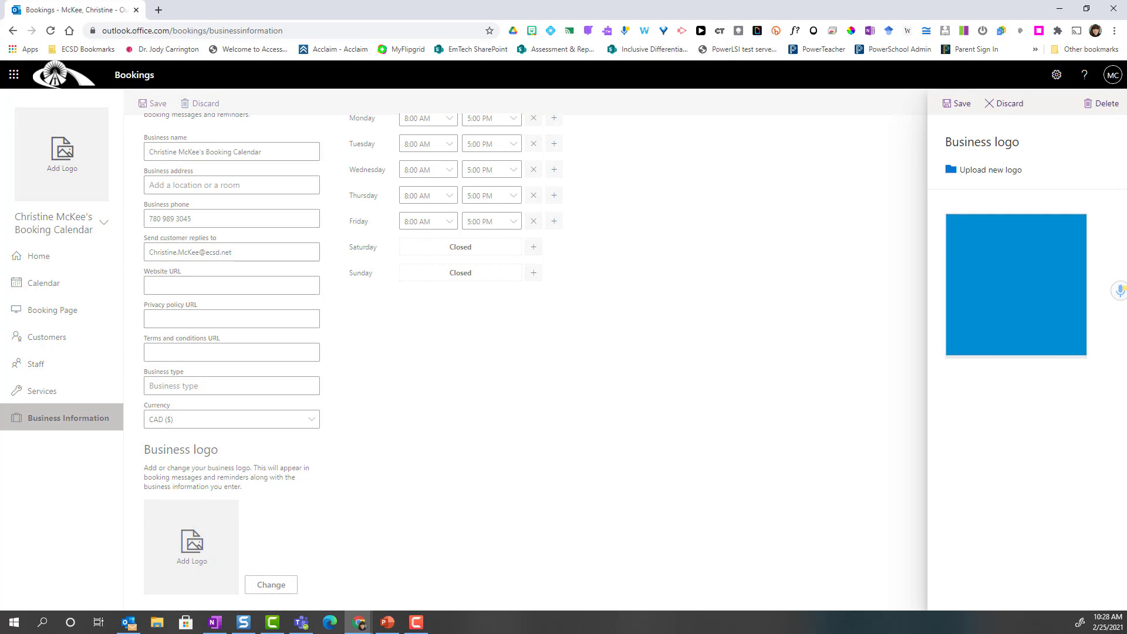
pyautogui.click(984, 171)
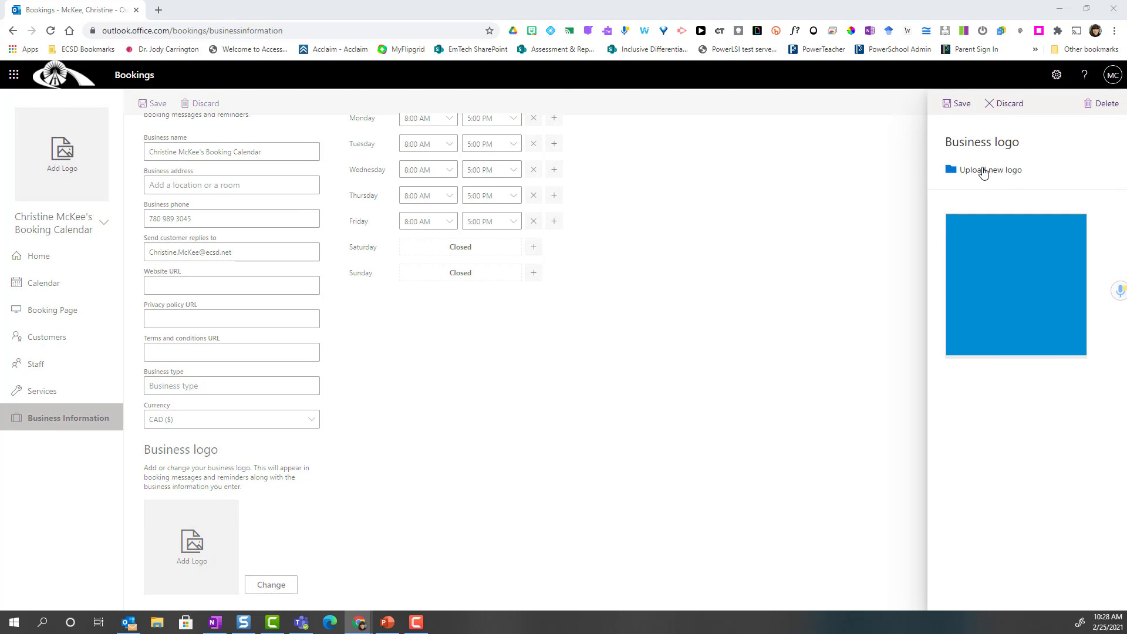
pyautogui.scroll(-3, 364, 118)
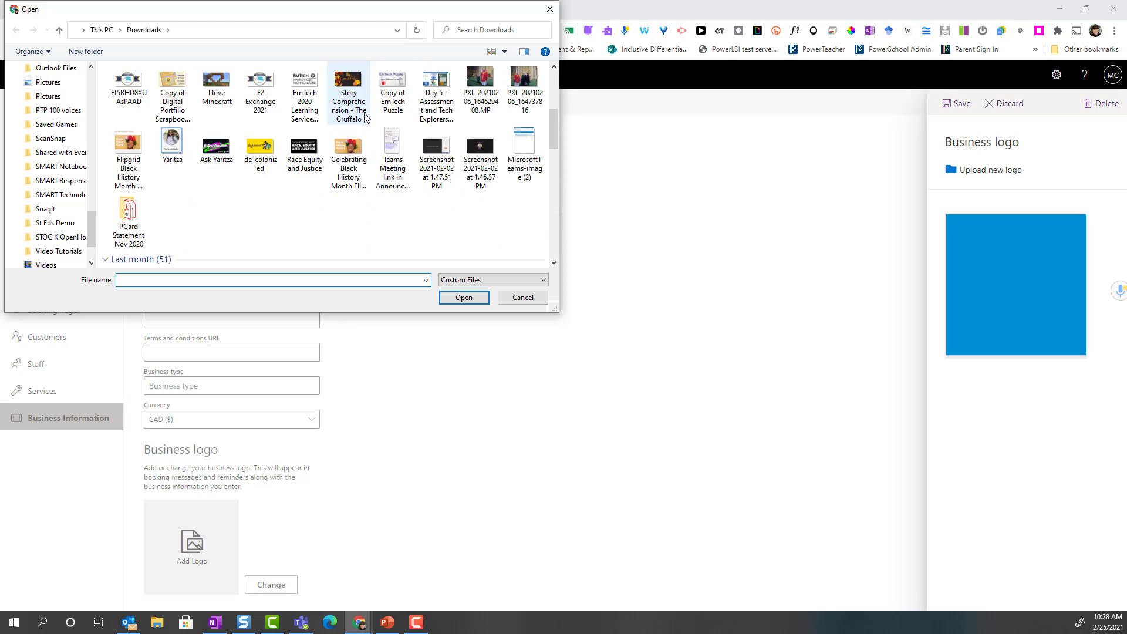
pyautogui.doubleClick(304, 97)
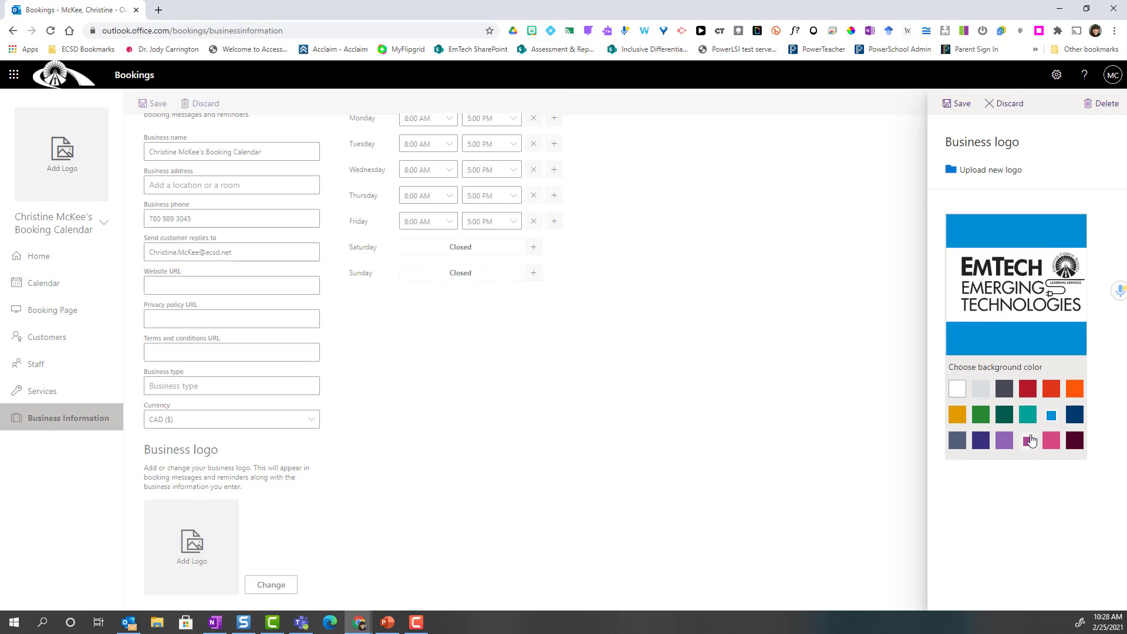
pyautogui.click(1004, 441)
pyautogui.click(954, 109)
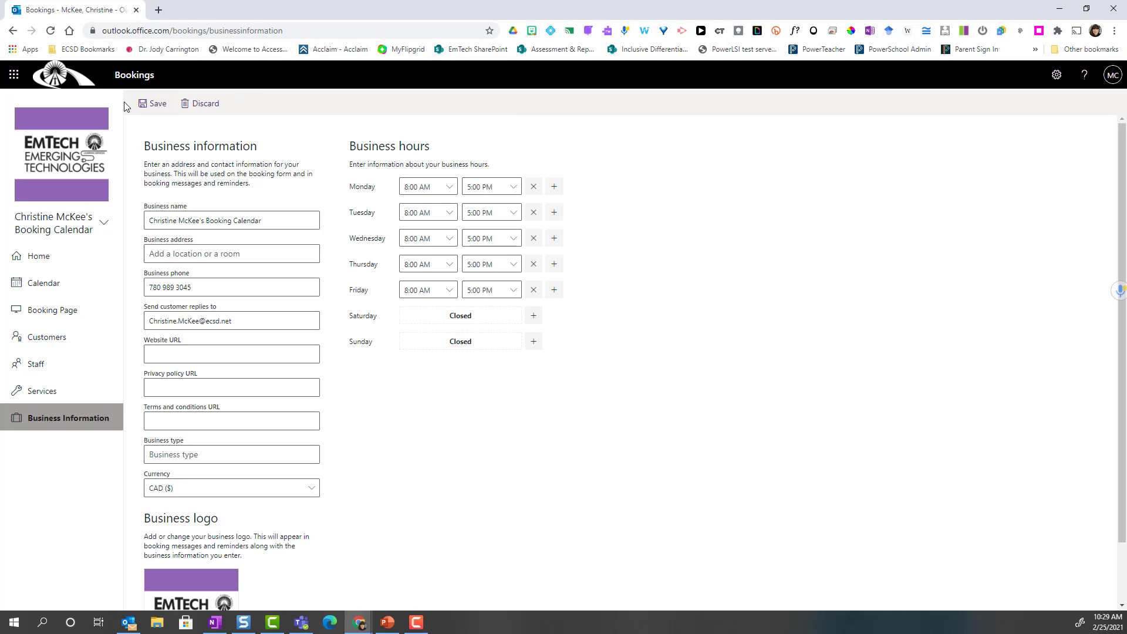
# - Save the business information changes and go to the Services list
pyautogui.click(149, 106)
pyautogui.click(52, 398)
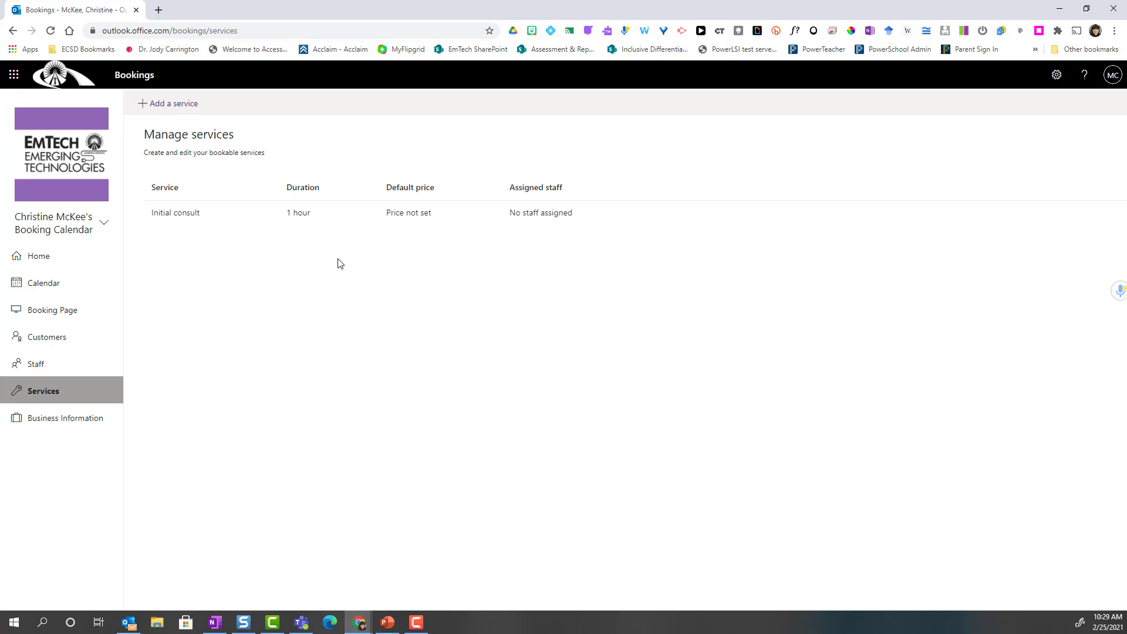
# - Add a service named Spring Demonstration of Learning with Add online meeting switched on
pyautogui.click(169, 104)
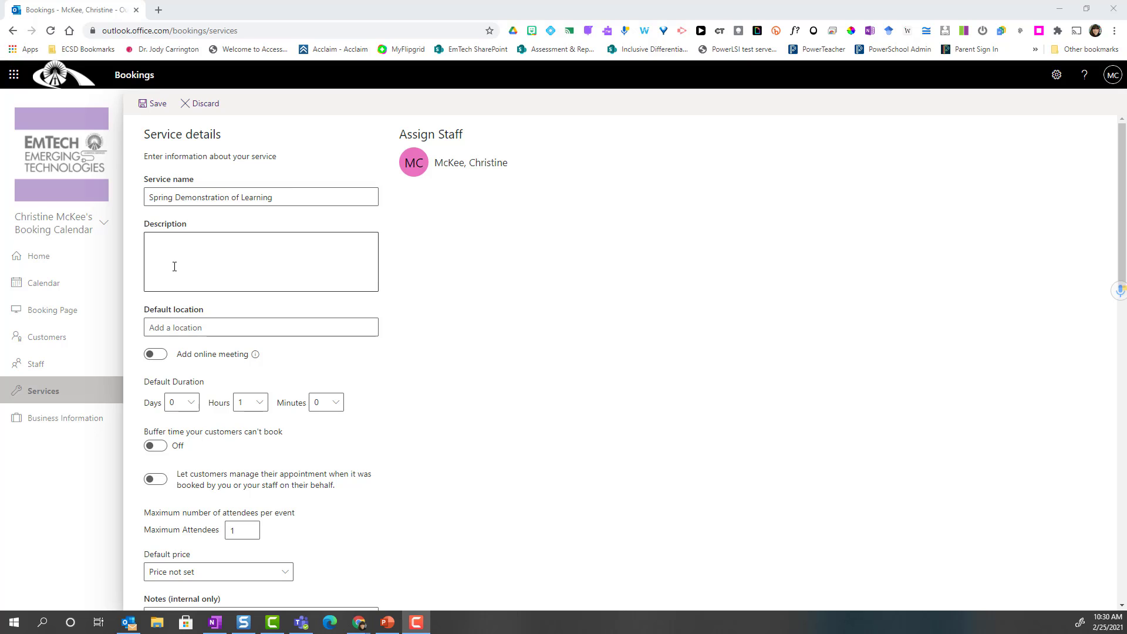
pyautogui.scroll(-1, 253, 300)
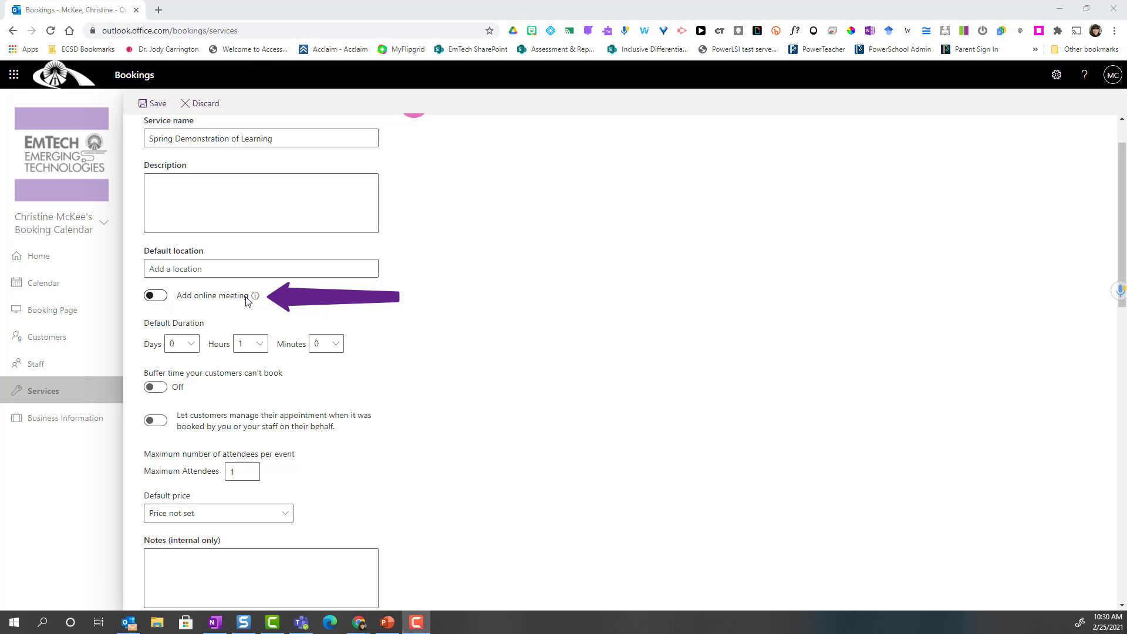
pyautogui.click(169, 299)
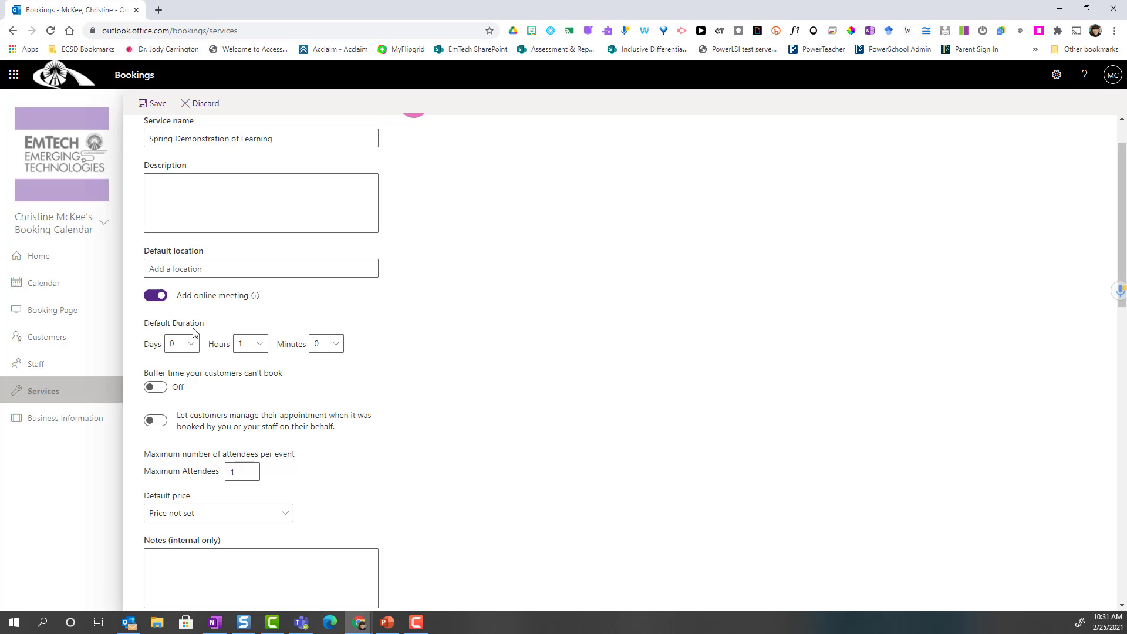
# - Set the service's default duration to 0 hours 15 minutes
pyautogui.click(264, 347)
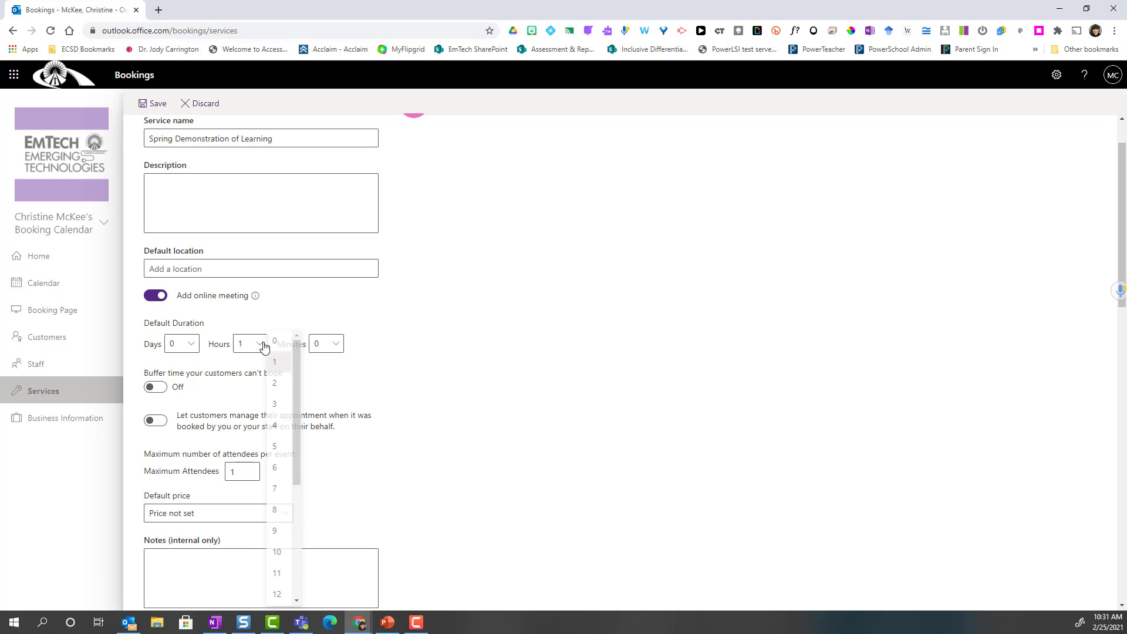
pyautogui.click(276, 359)
pyautogui.click(317, 347)
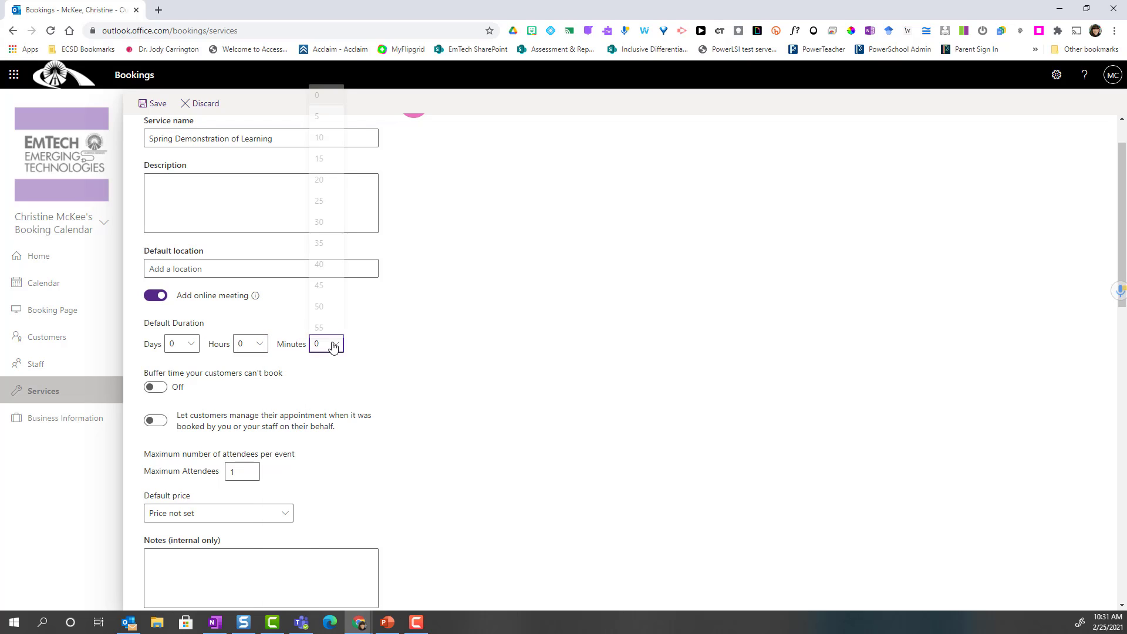
pyautogui.click(339, 161)
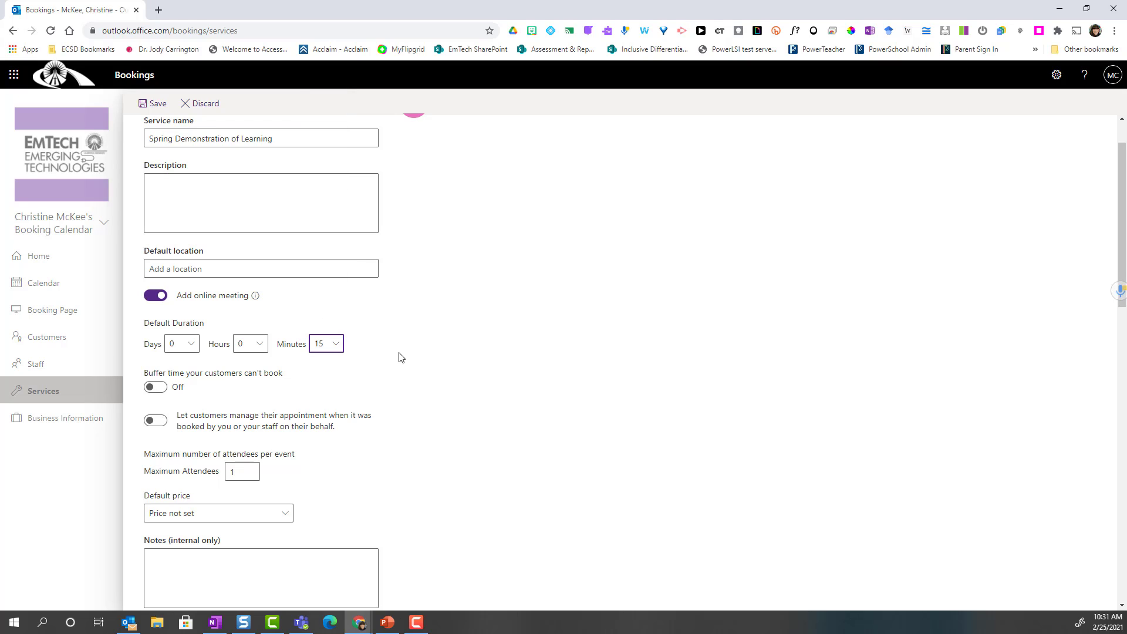
# - Turn on buffer time with 5 minutes after each appointment
pyautogui.scroll(-2, 398, 357)
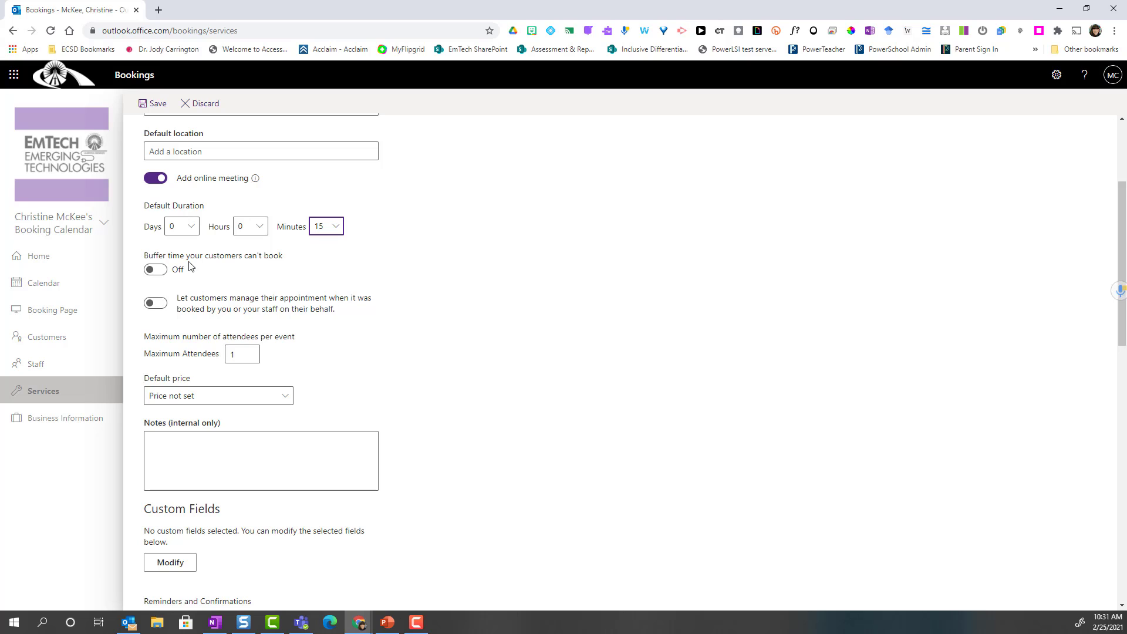
pyautogui.click(156, 270)
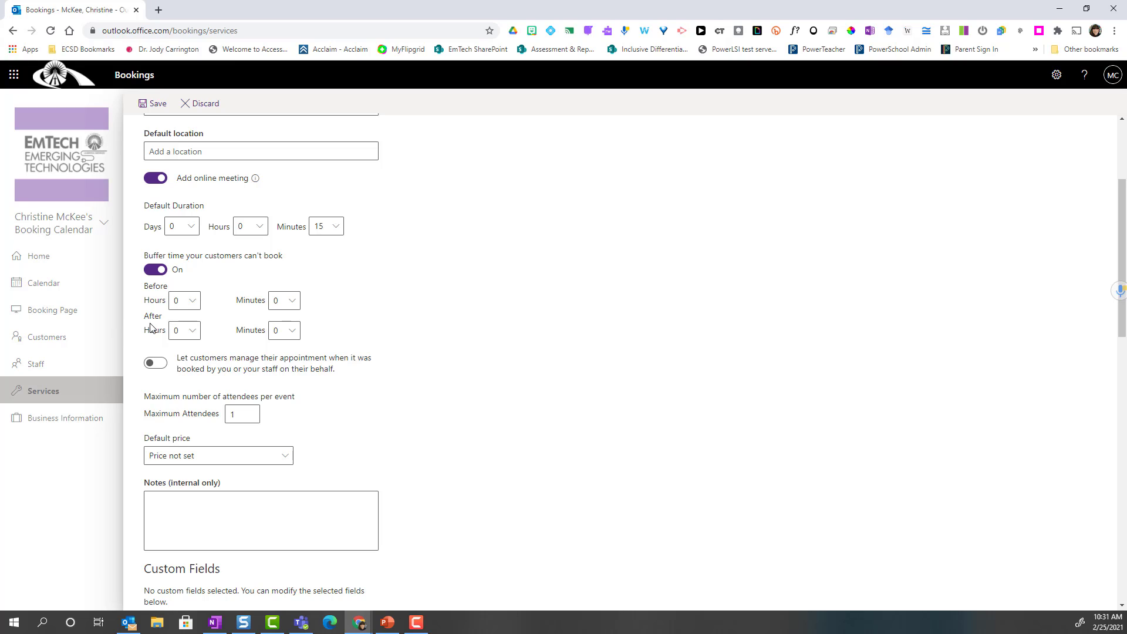
pyautogui.click(292, 330)
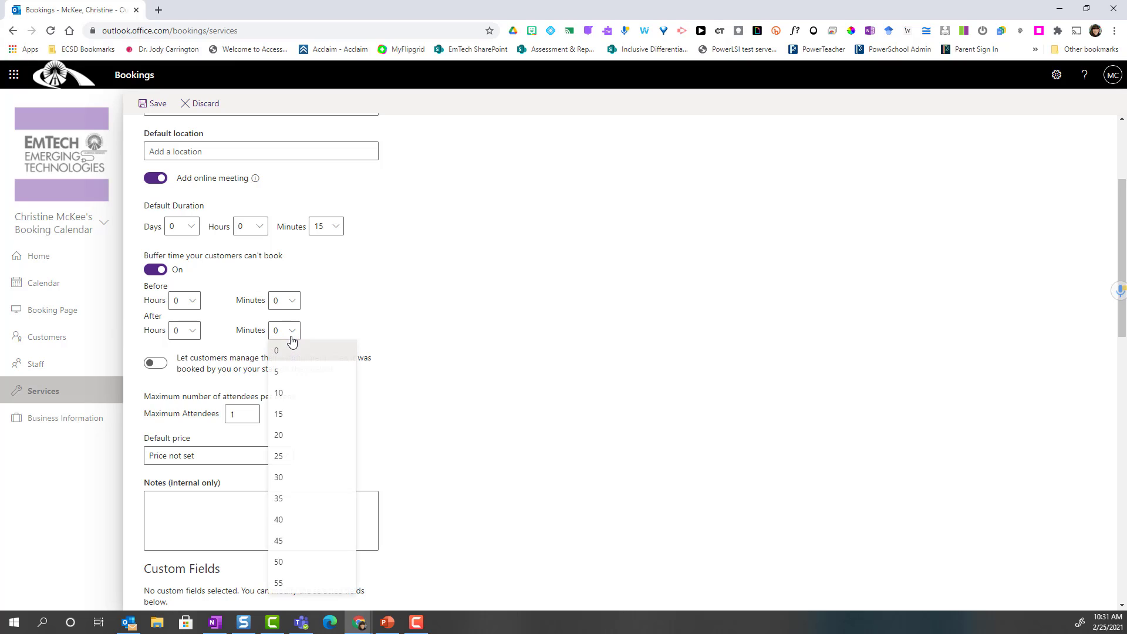
pyautogui.click(292, 370)
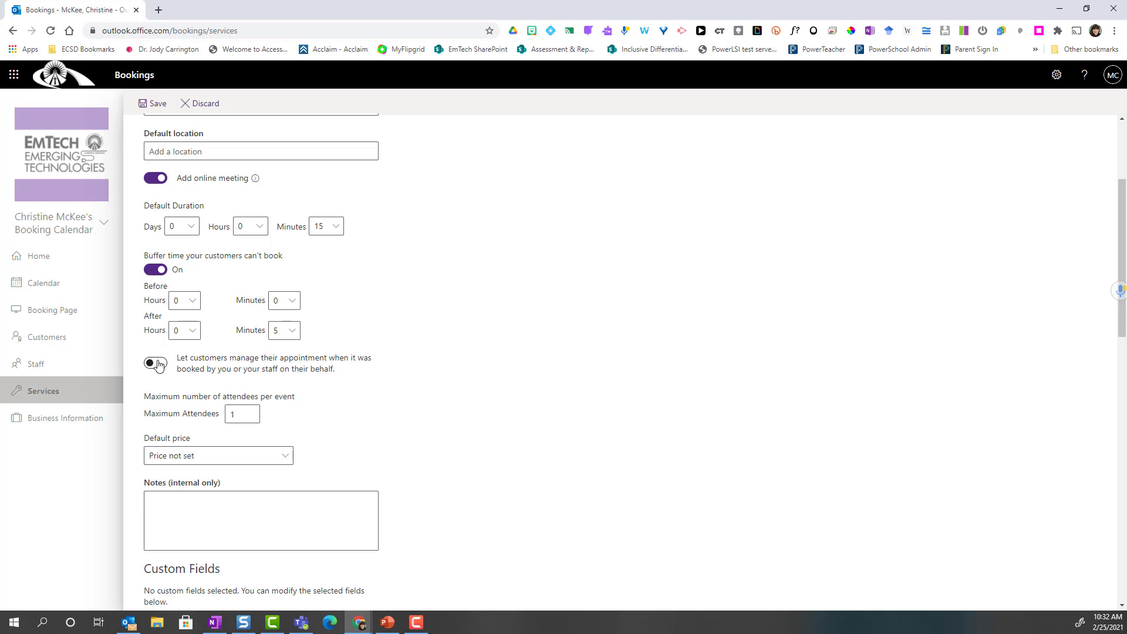
pyautogui.scroll(-2, 300, 385)
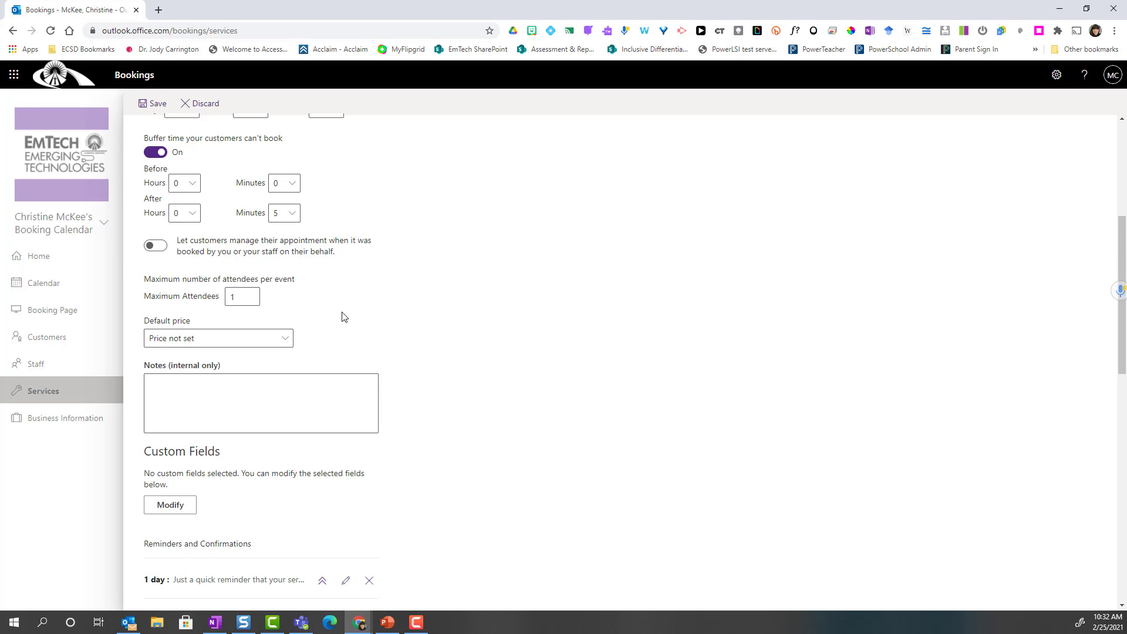
pyautogui.scroll(-1, 276, 293)
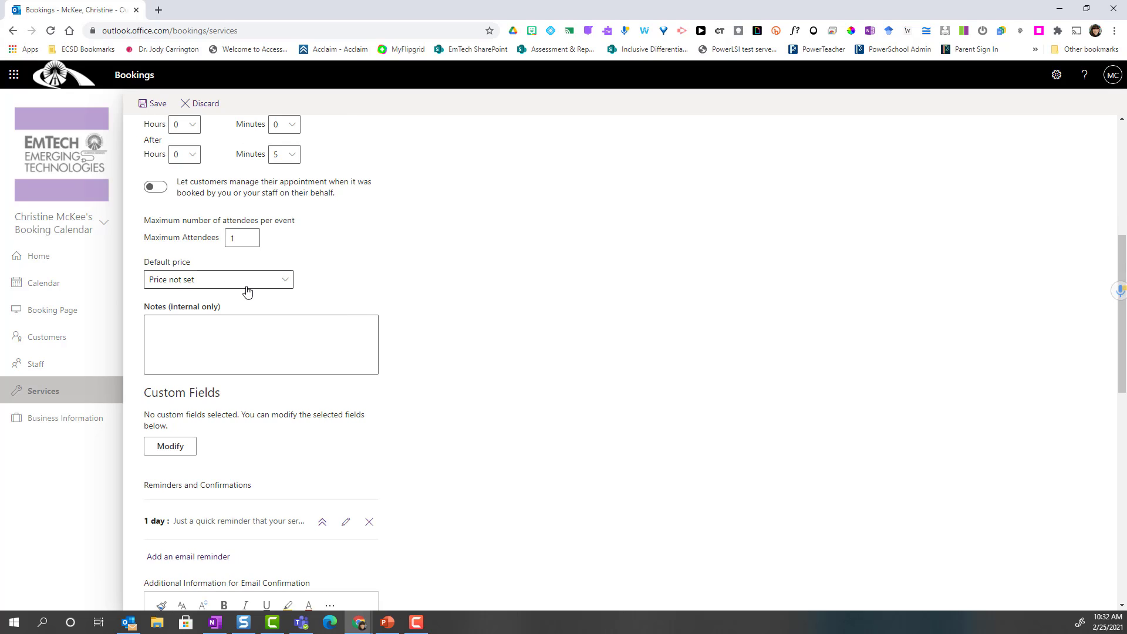
pyautogui.scroll(-3, 435, 315)
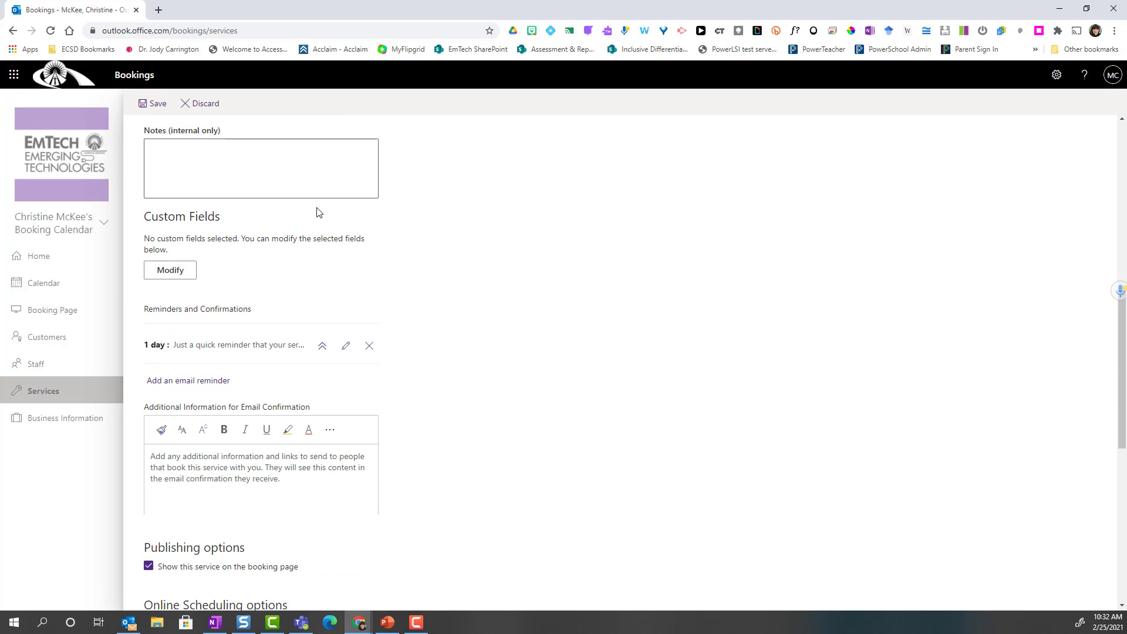
# - Make phone number and customer notes required and drop customer address from the booking form
pyautogui.click(170, 271)
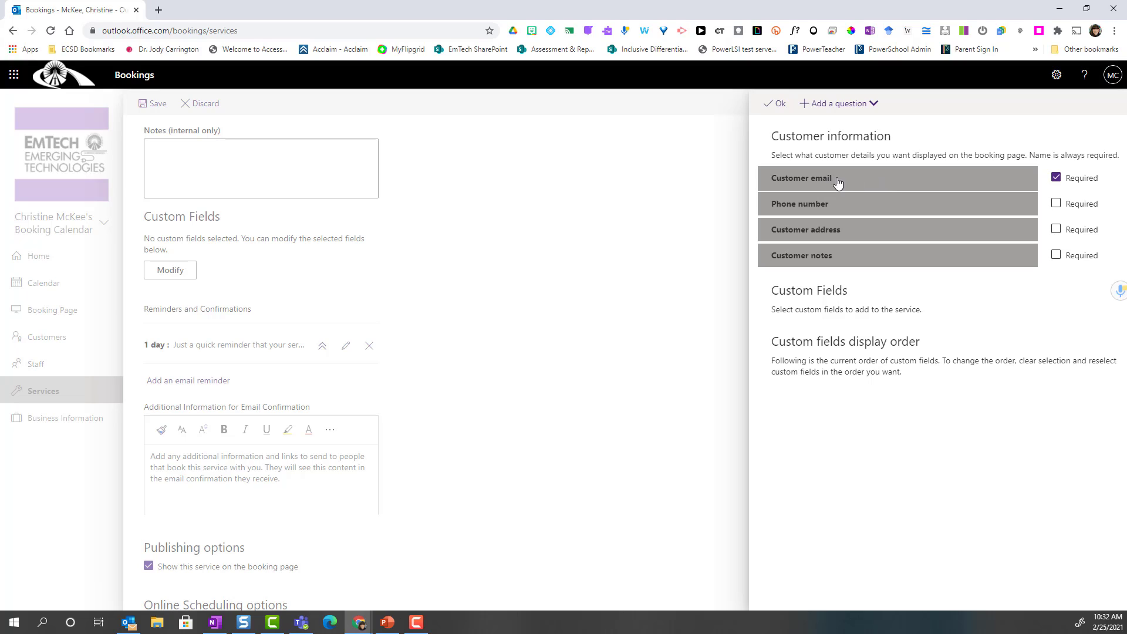
pyautogui.click(1056, 206)
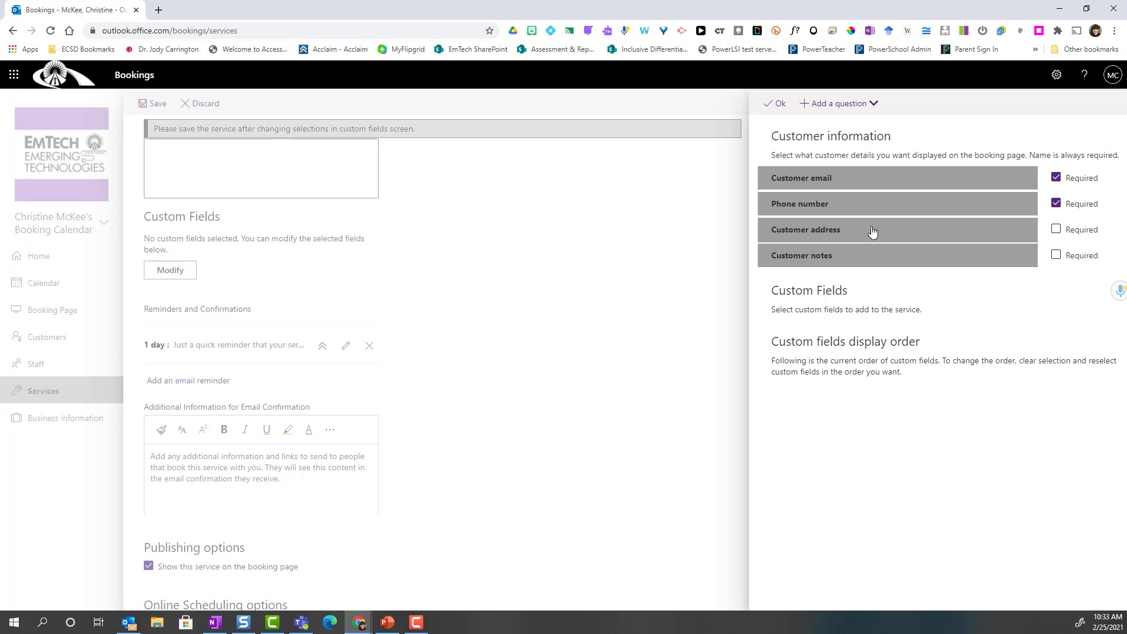
pyautogui.click(836, 231)
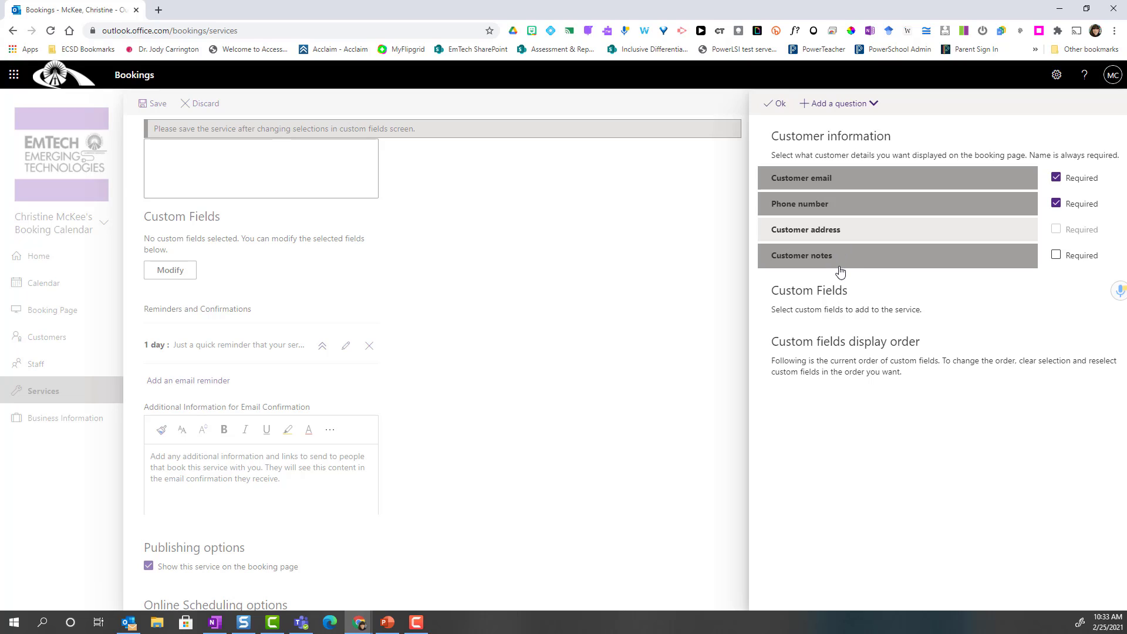
pyautogui.click(1057, 256)
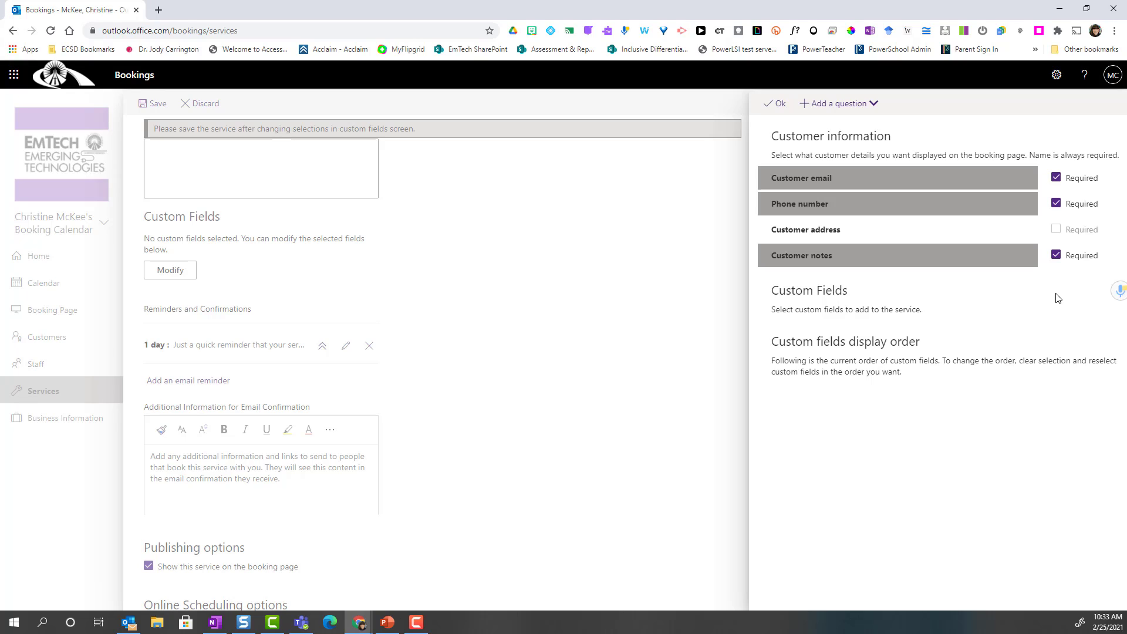
pyautogui.click(777, 109)
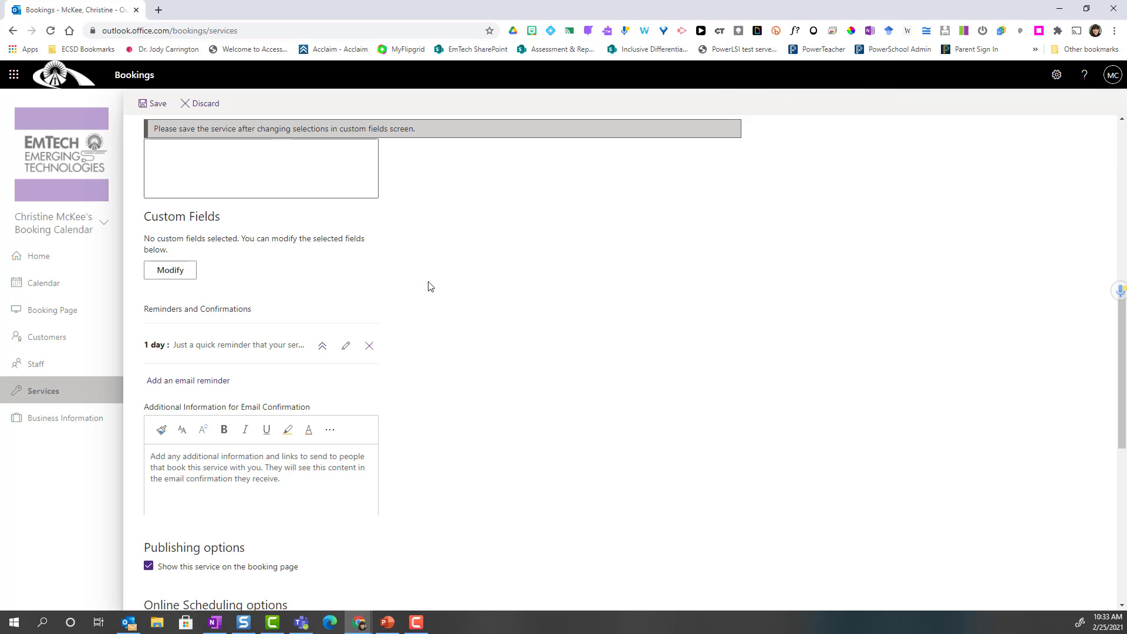
# - Expand the 1-day reminder's message, open it for editing, and save it unchanged
pyautogui.scroll(-2, 426, 284)
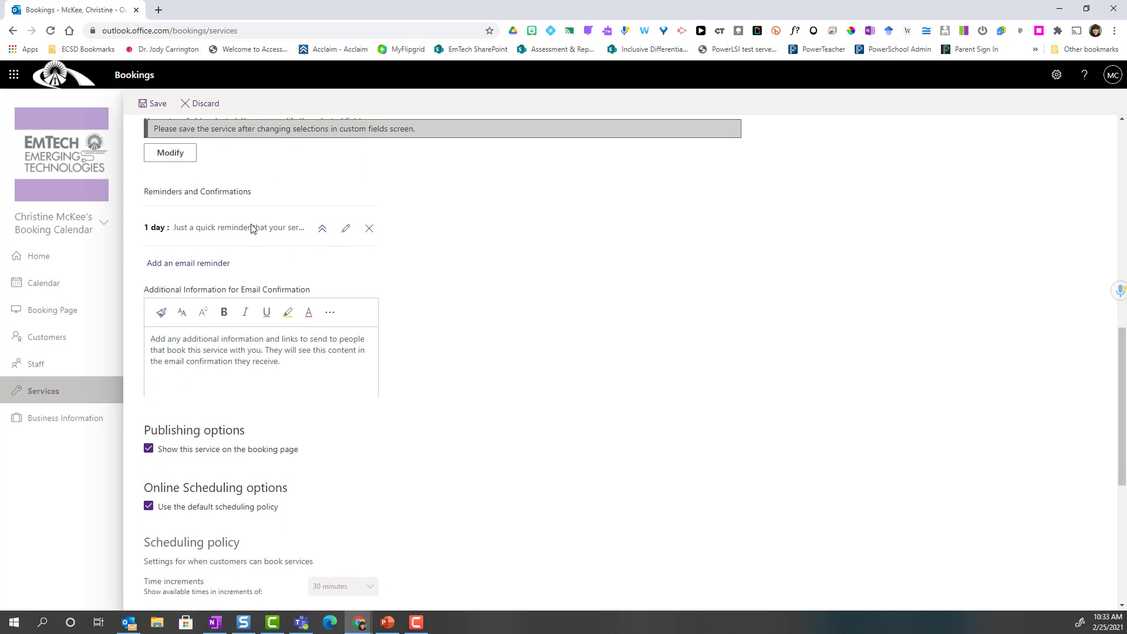
pyautogui.click(322, 229)
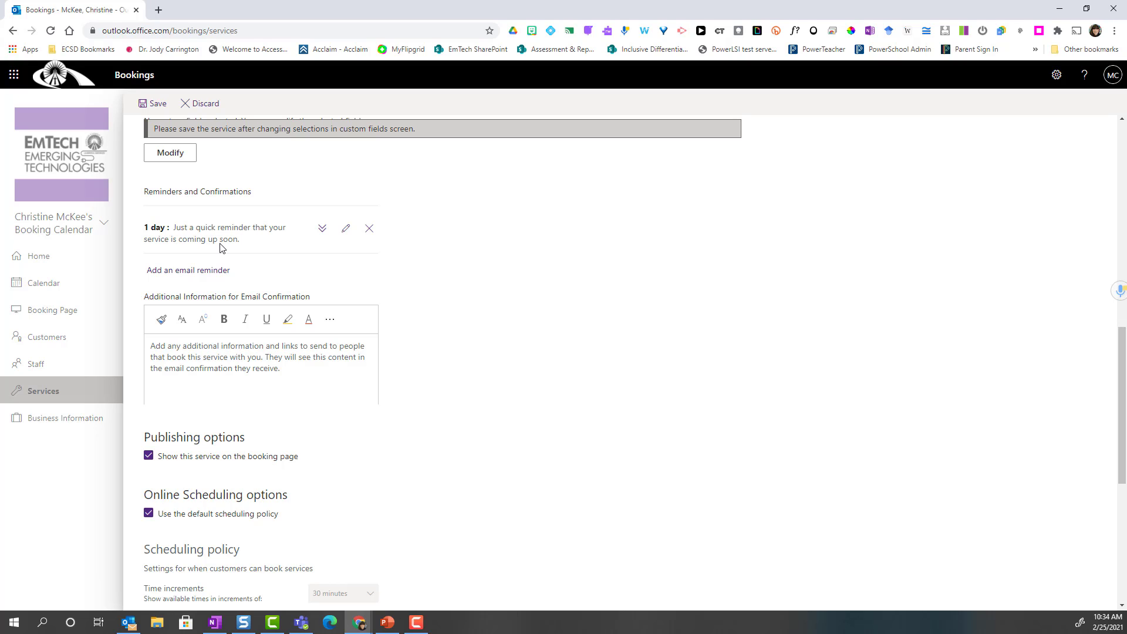
pyautogui.click(347, 233)
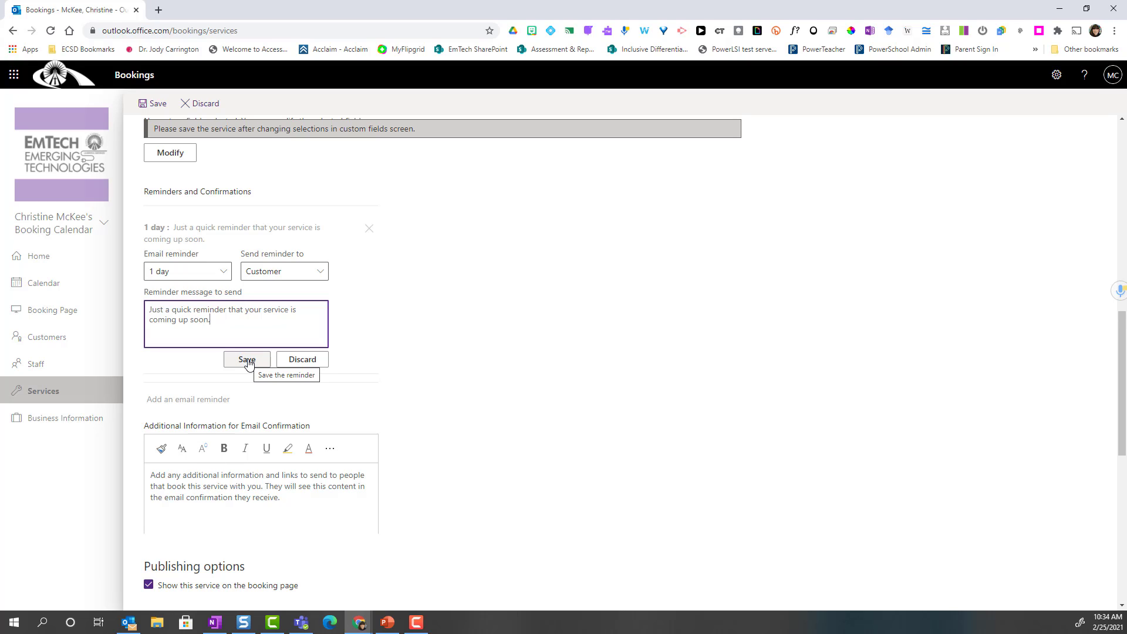
pyautogui.scroll(-3, 175, 245)
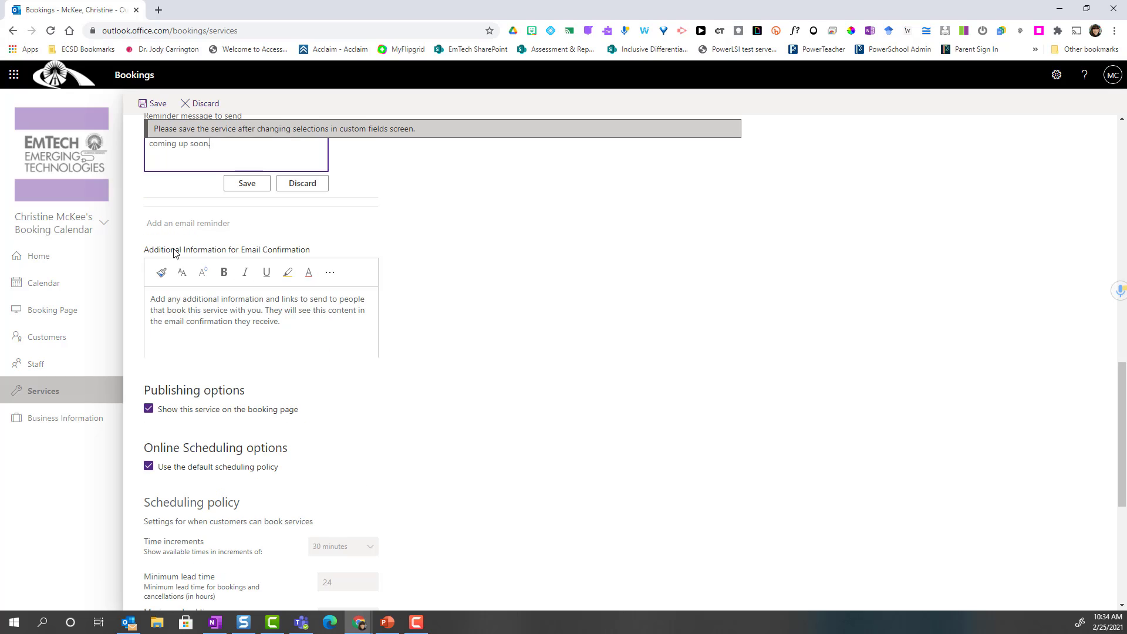
pyautogui.click(245, 185)
pyautogui.scroll(-2, 293, 397)
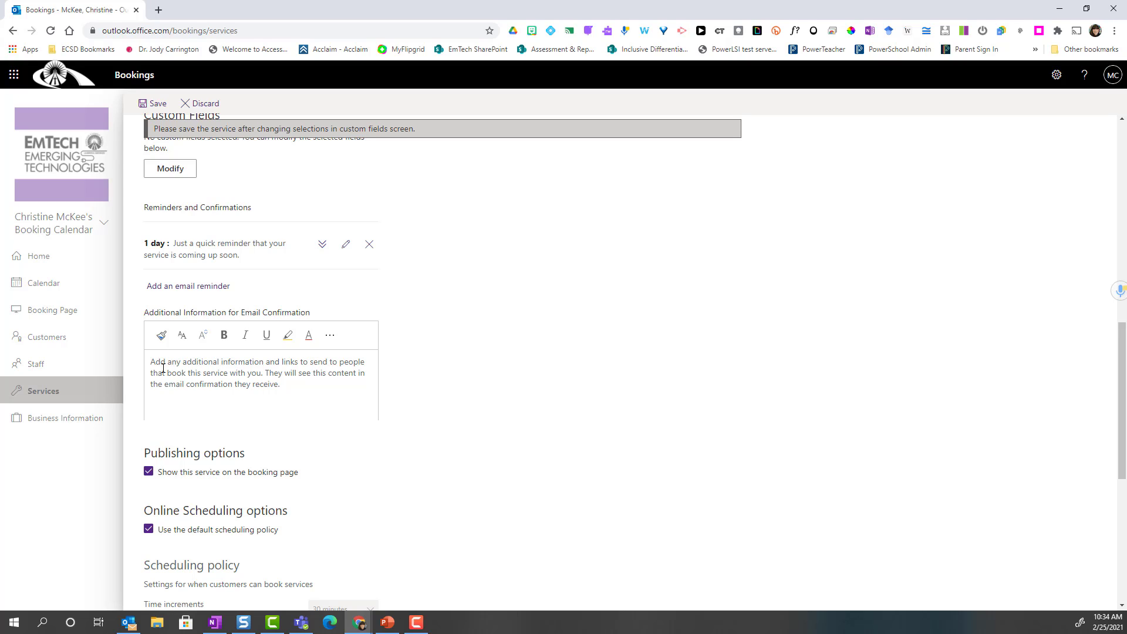
pyautogui.click(305, 388)
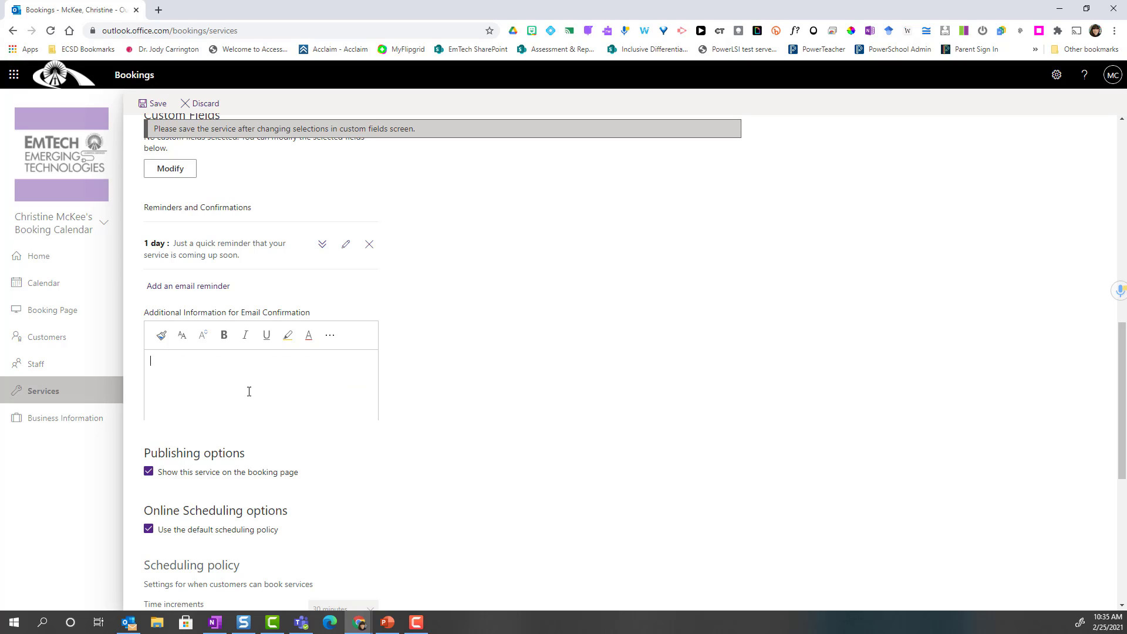
pyautogui.click(423, 399)
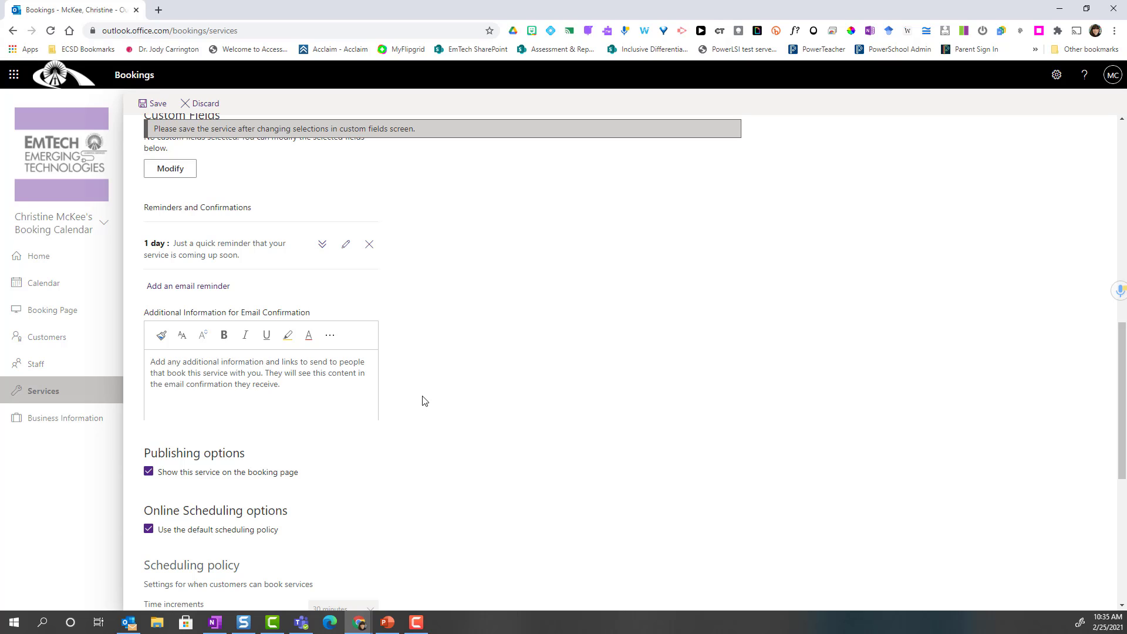
pyautogui.scroll(-4, 423, 401)
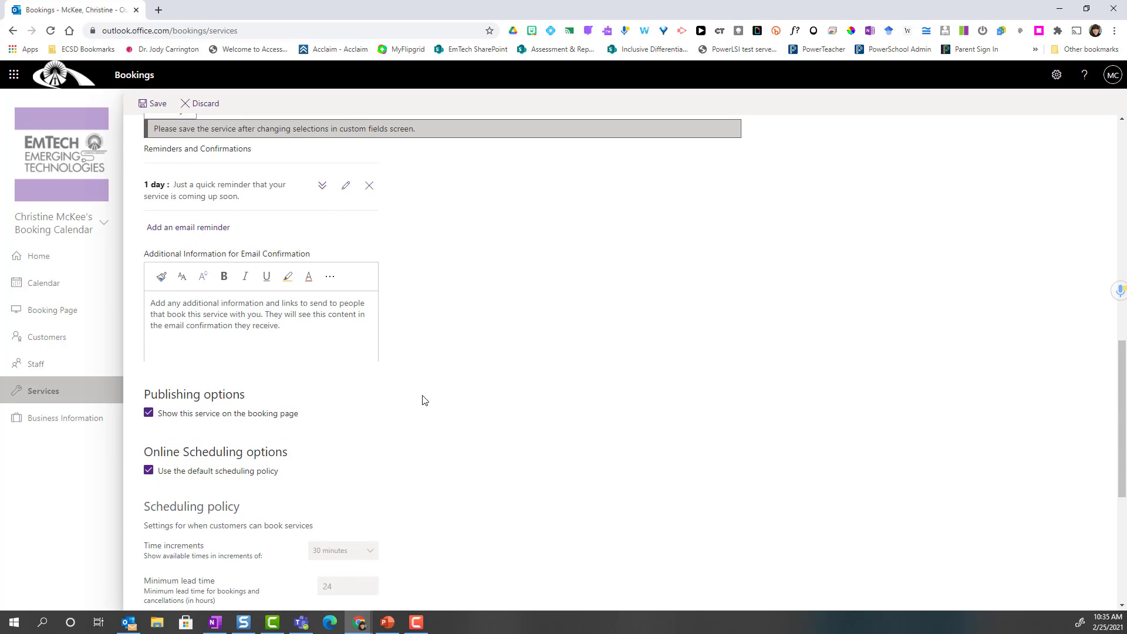
pyautogui.scroll(-1, 424, 400)
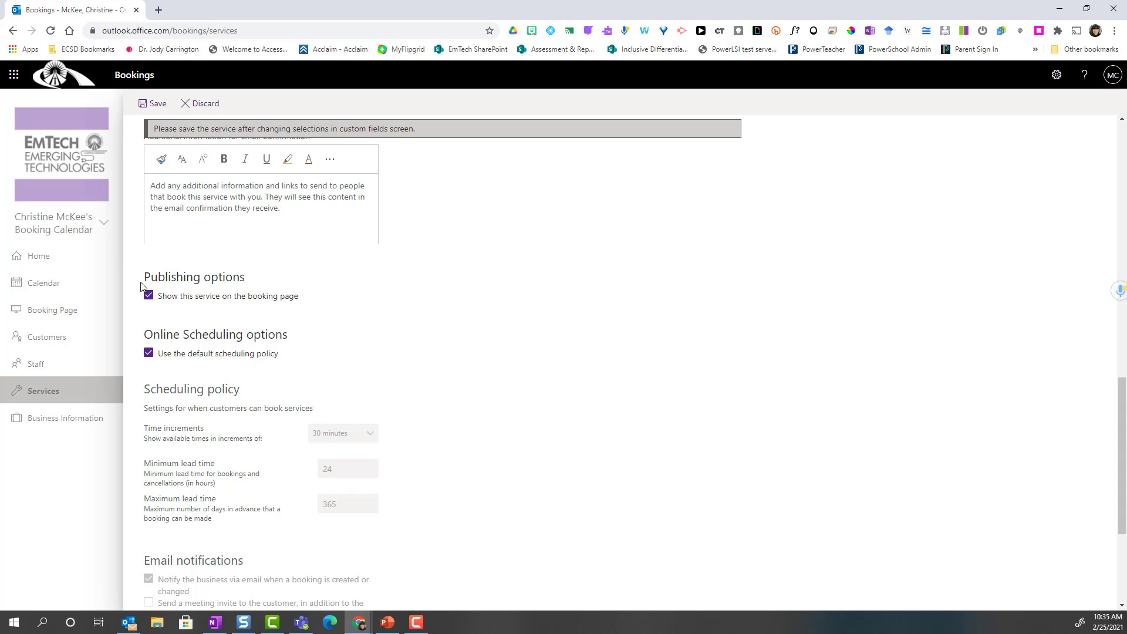
pyautogui.scroll(-1, 215, 286)
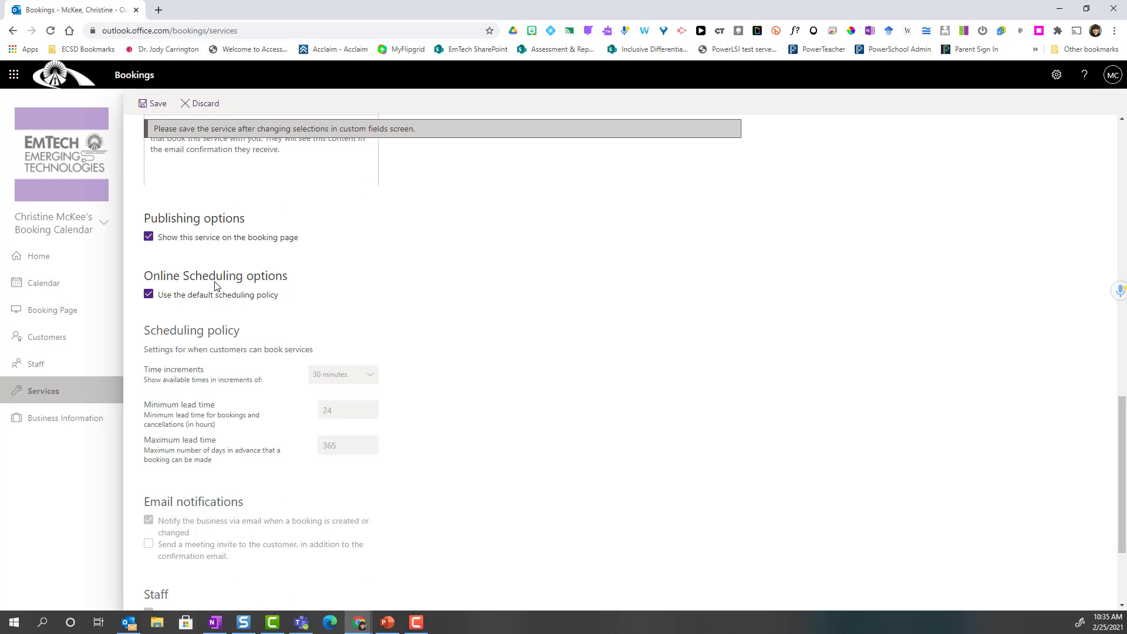
# - Switch to a custom scheduling policy with 20-minute time increments
pyautogui.click(149, 295)
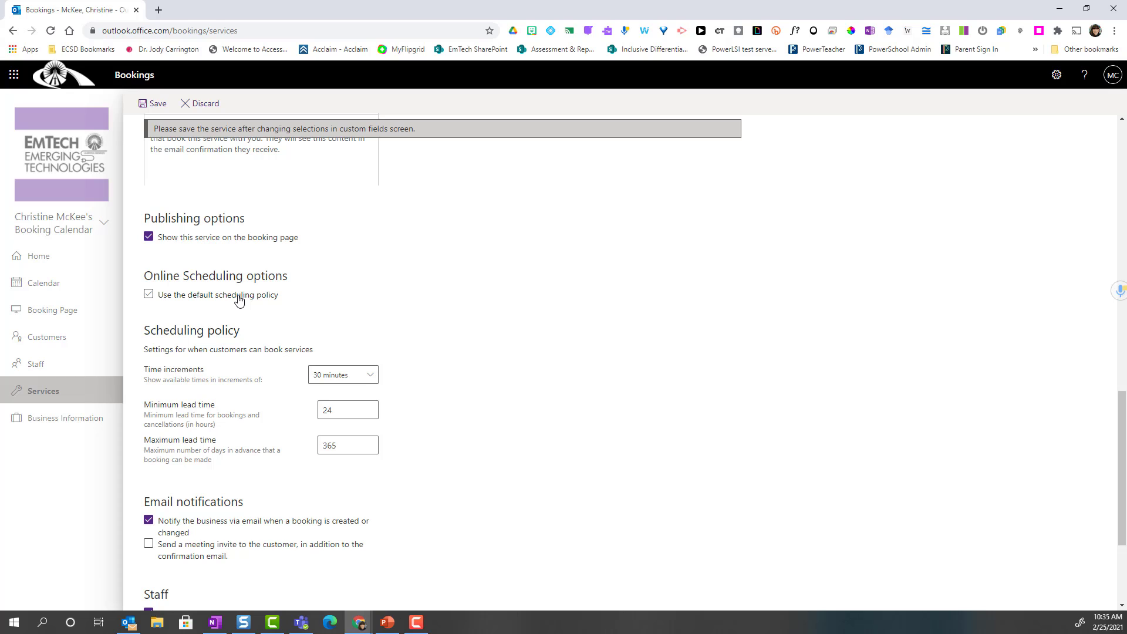
pyautogui.scroll(-2, 393, 323)
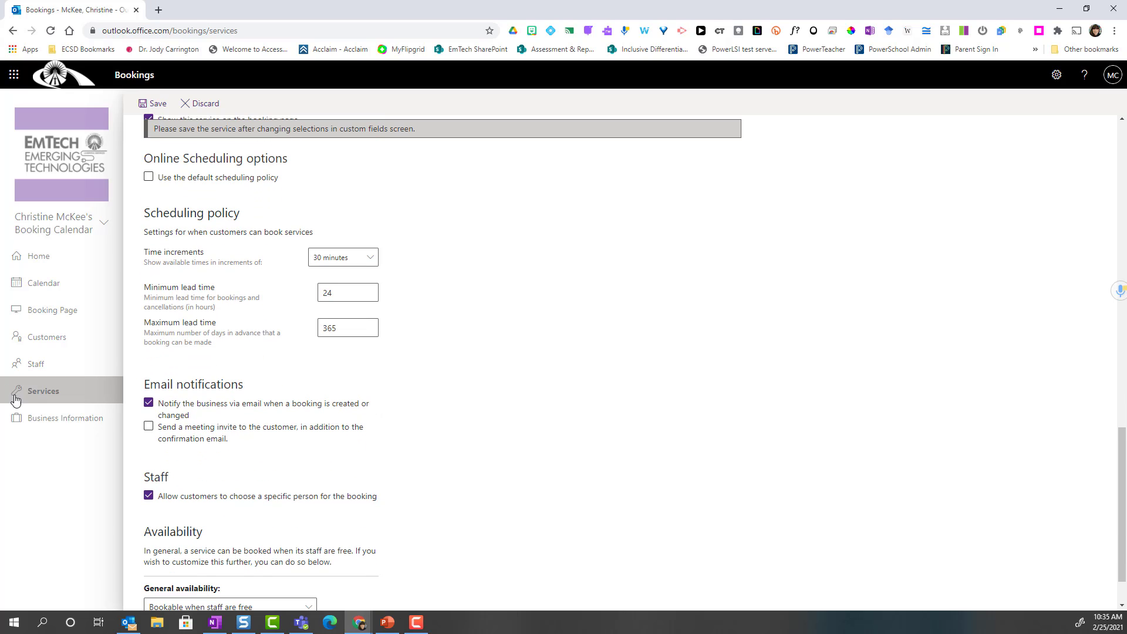
pyautogui.scroll(1, 385, 441)
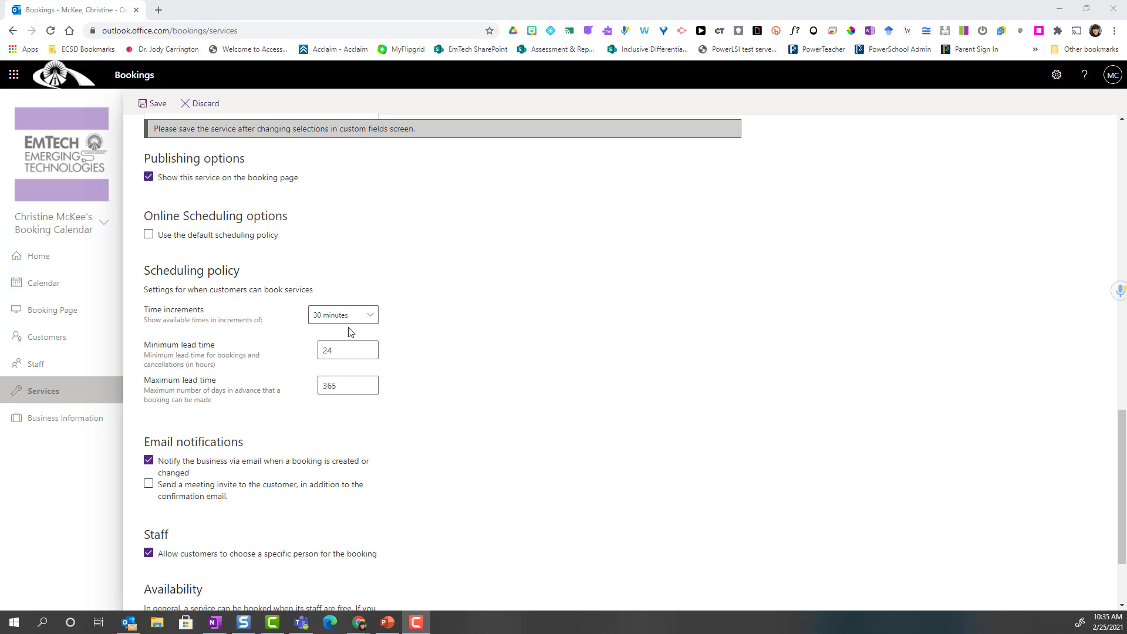
pyautogui.click(371, 318)
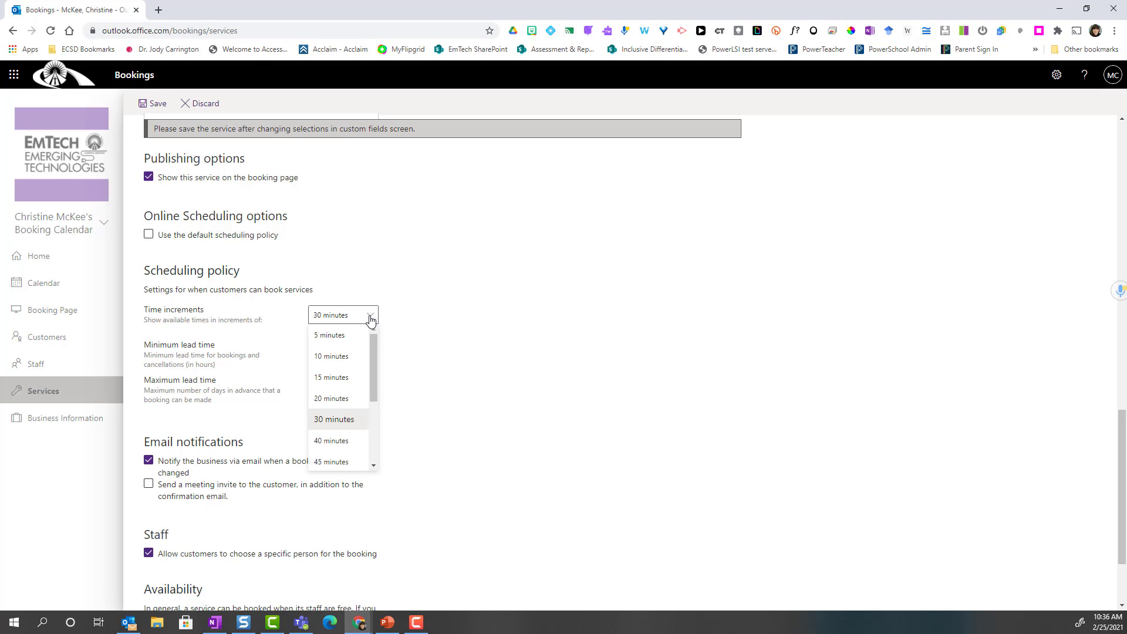
pyautogui.click(356, 399)
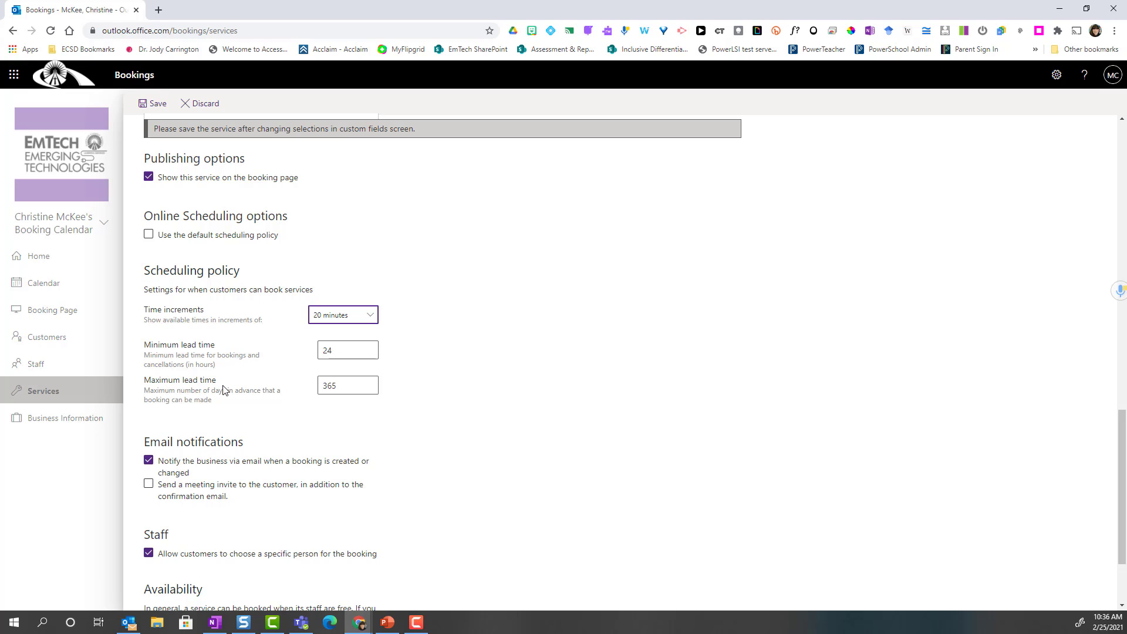
# - Change the maximum lead time from 365 to 30 days
pyautogui.click(337, 389)
pyautogui.moveTo(338, 387); pyautogui.dragTo(315, 387)
pyautogui.write('3')
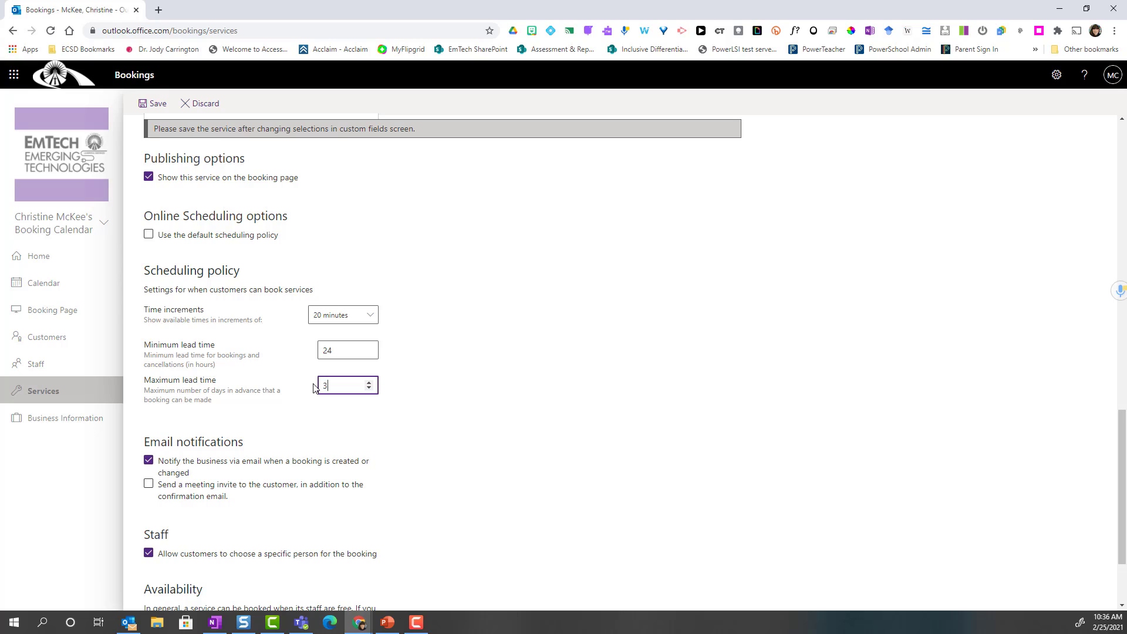
pyautogui.write('0')
pyautogui.click(411, 413)
pyautogui.scroll(-2, 410, 412)
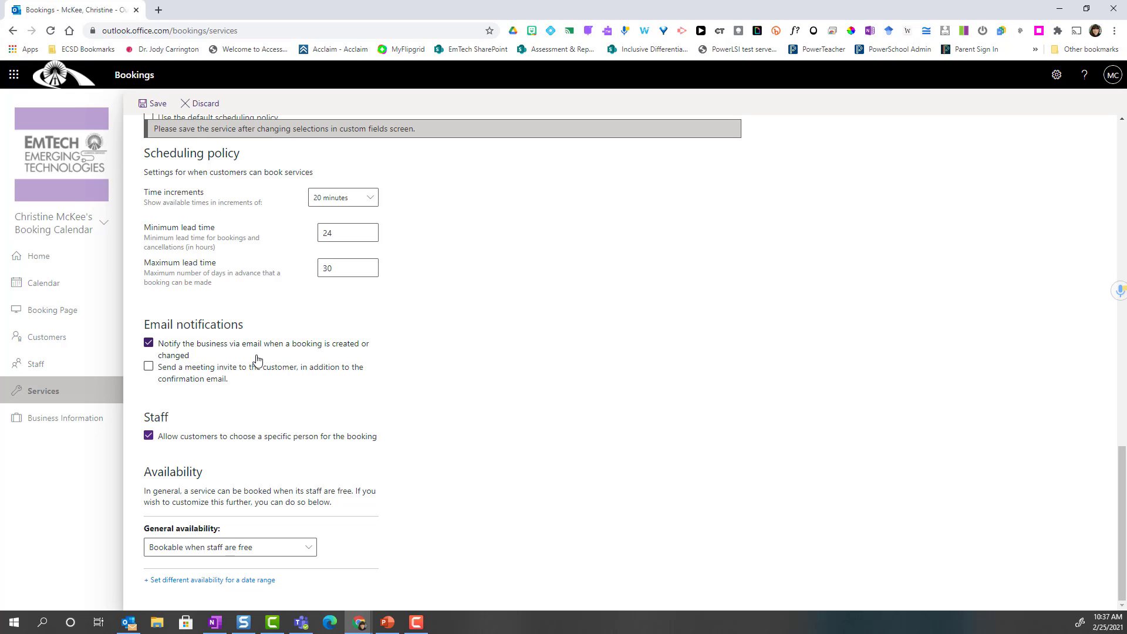
# - Send customers a meeting invite and set general availability to Not bookable
pyautogui.click(148, 367)
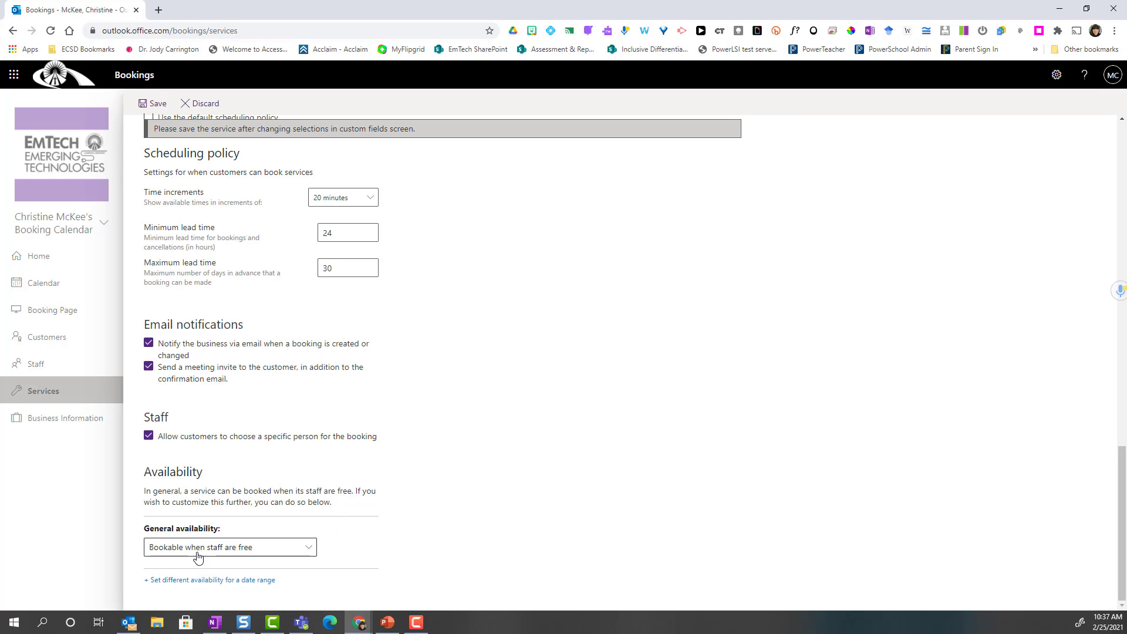
pyautogui.click(306, 550)
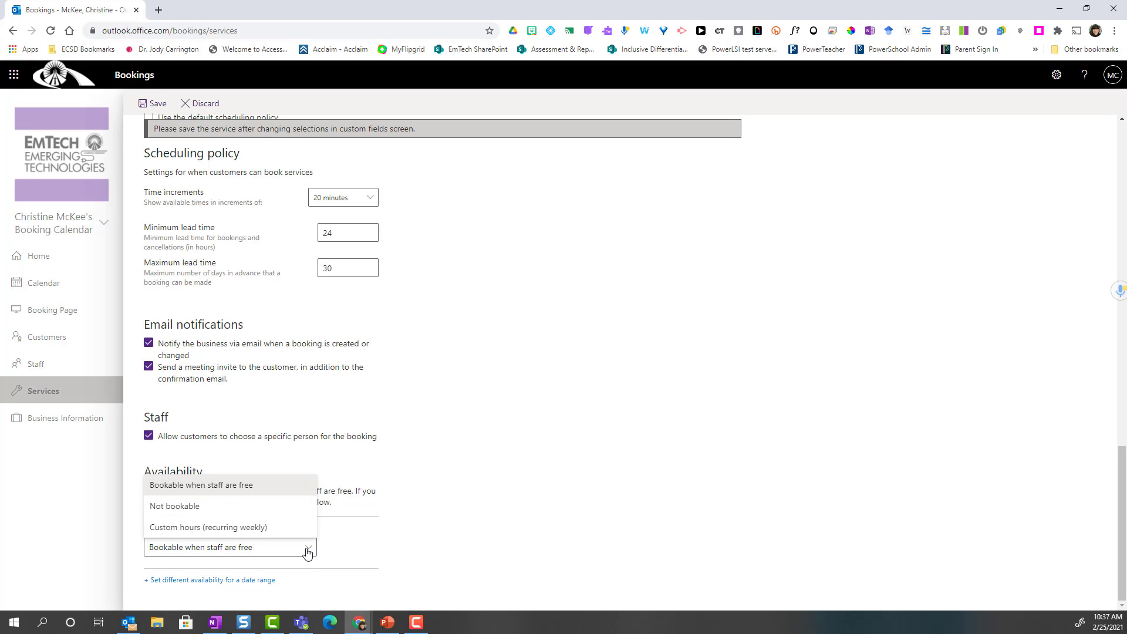
pyautogui.click(289, 513)
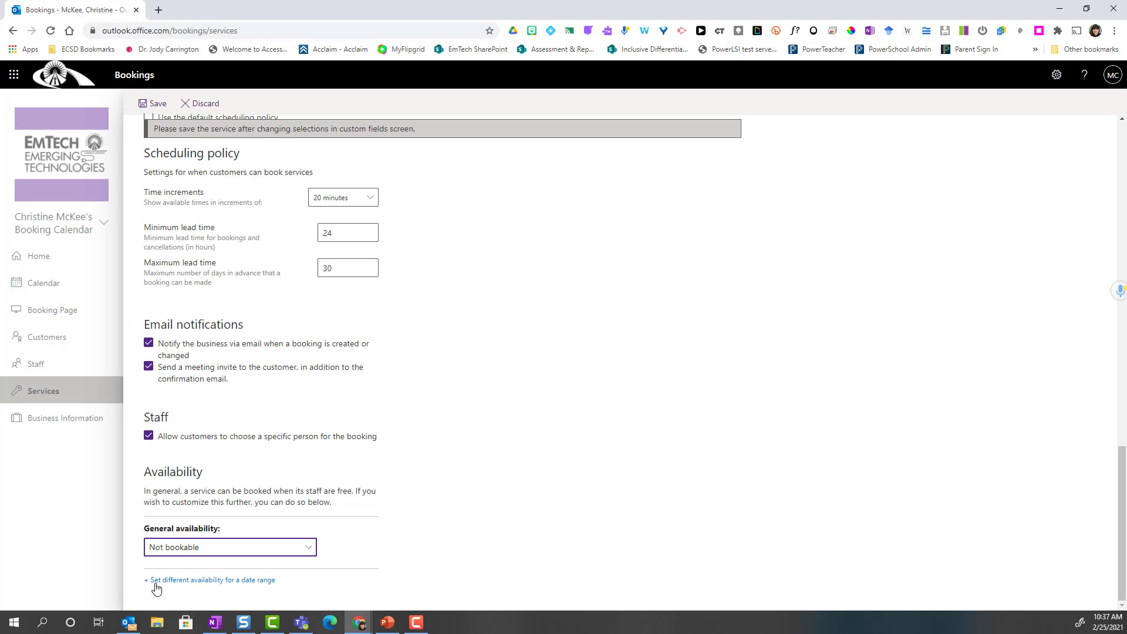
# - Add a date-range availability block that starts and ends on 2021-03-11
pyautogui.click(222, 580)
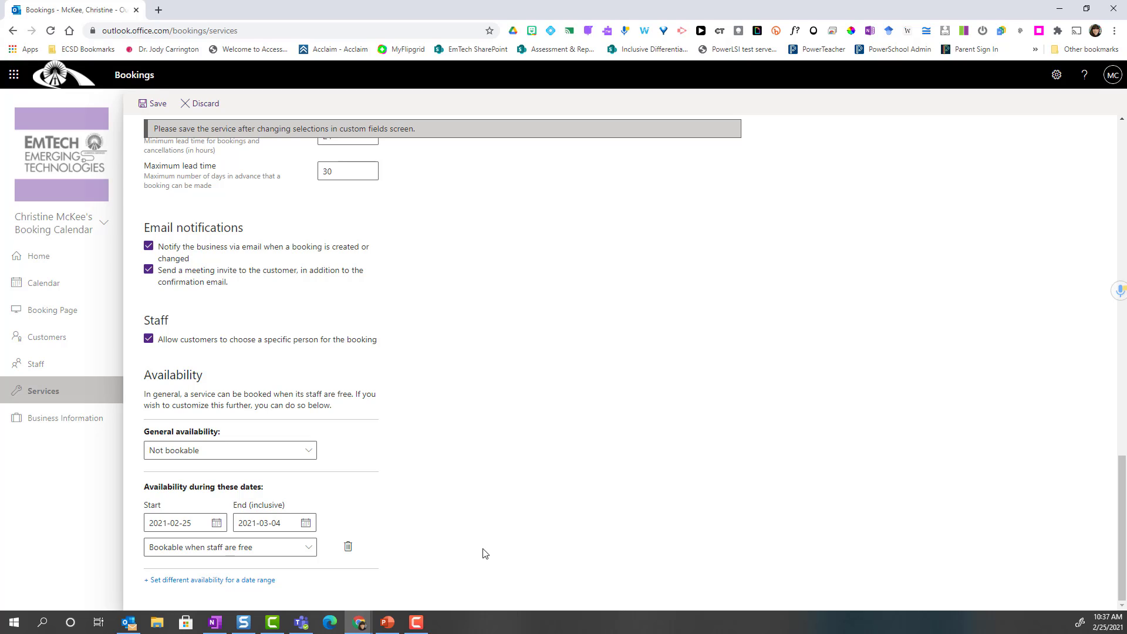
pyautogui.press('F10')
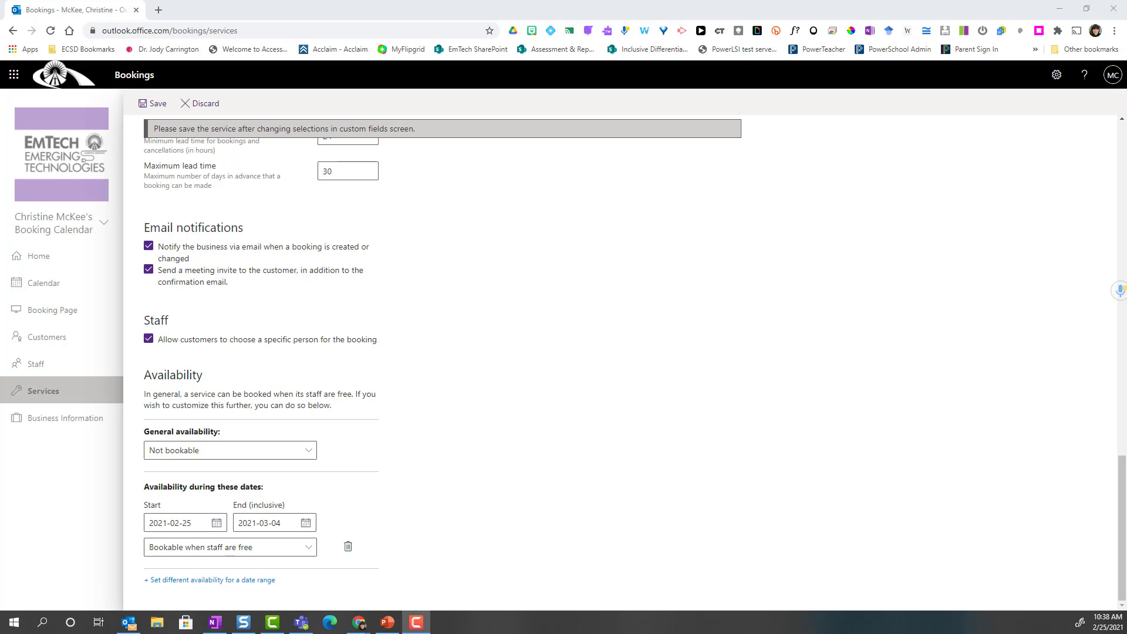
pyautogui.click(219, 526)
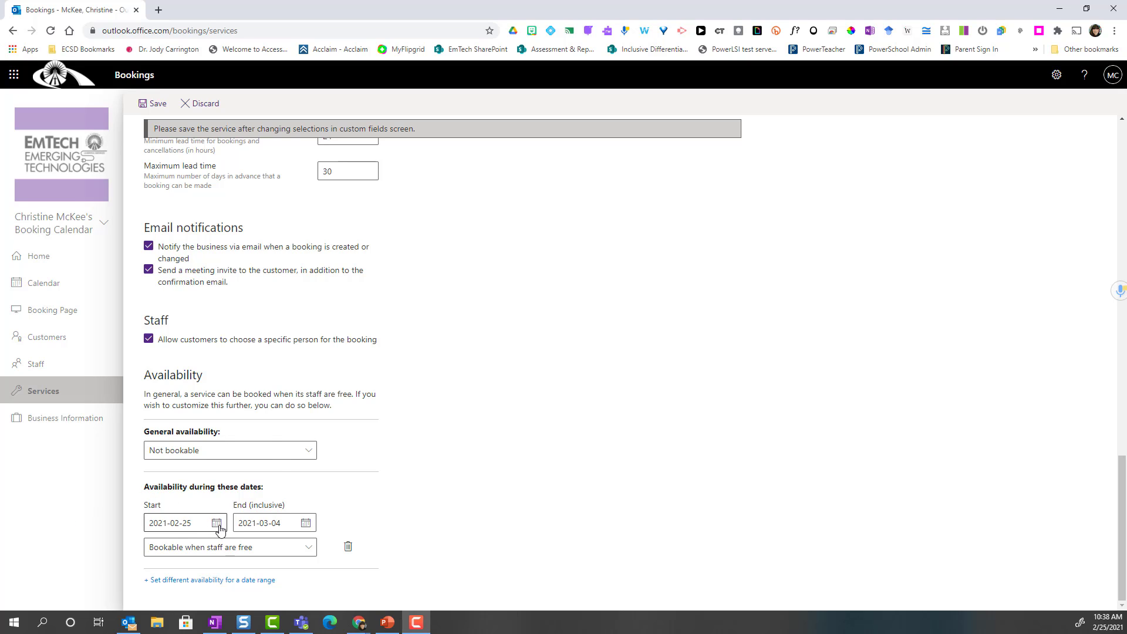
pyautogui.click(256, 342)
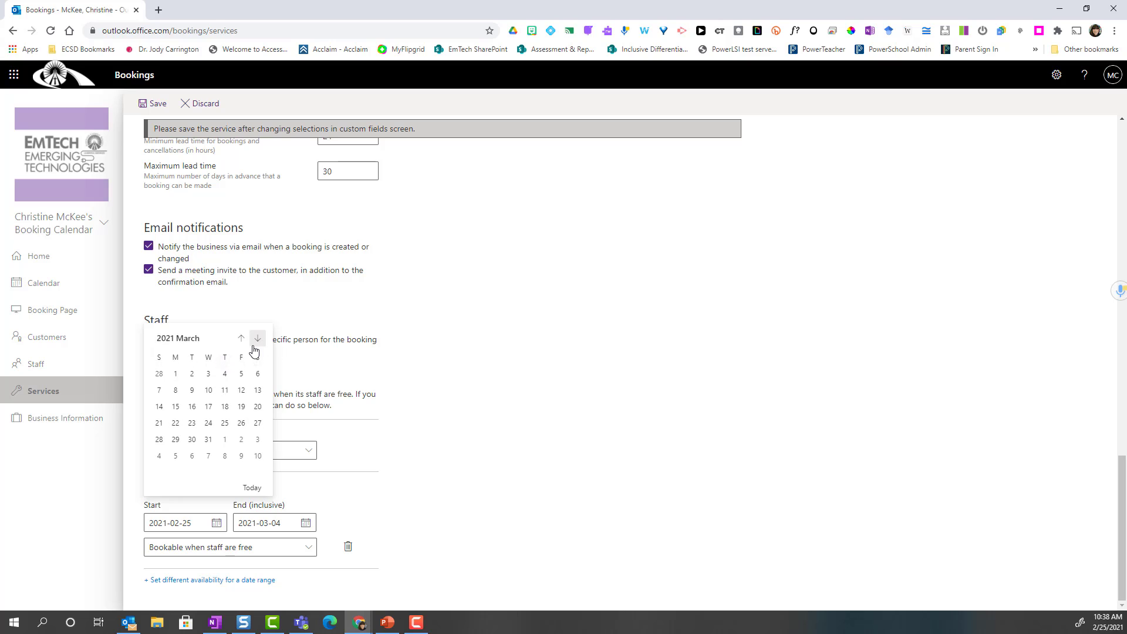
pyautogui.click(224, 390)
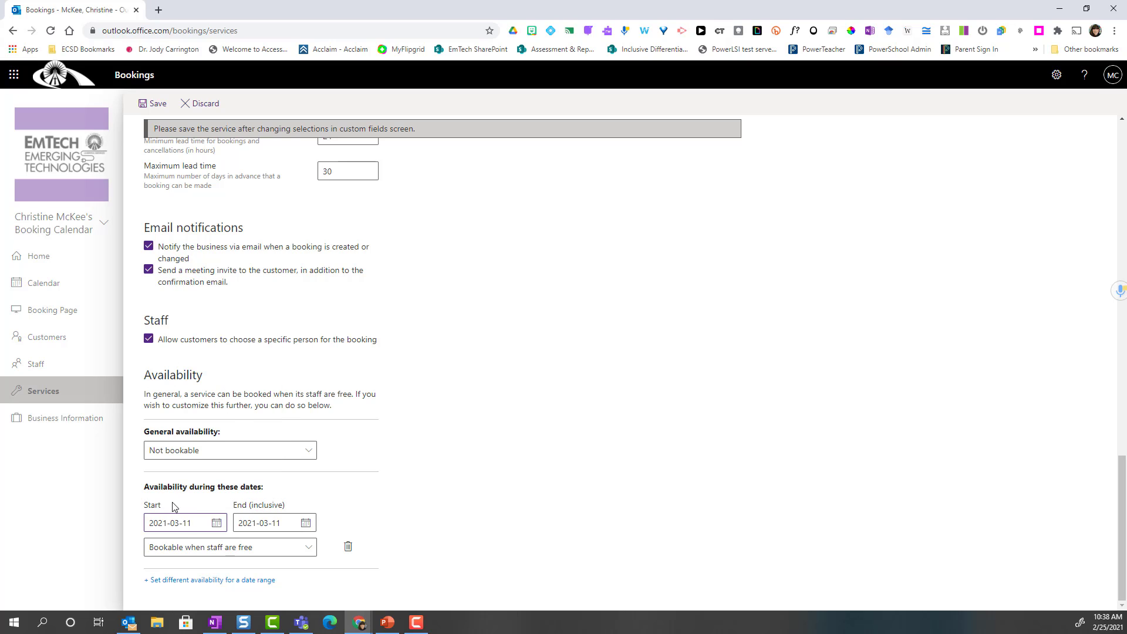
pyautogui.click(305, 527)
pyautogui.click(322, 414)
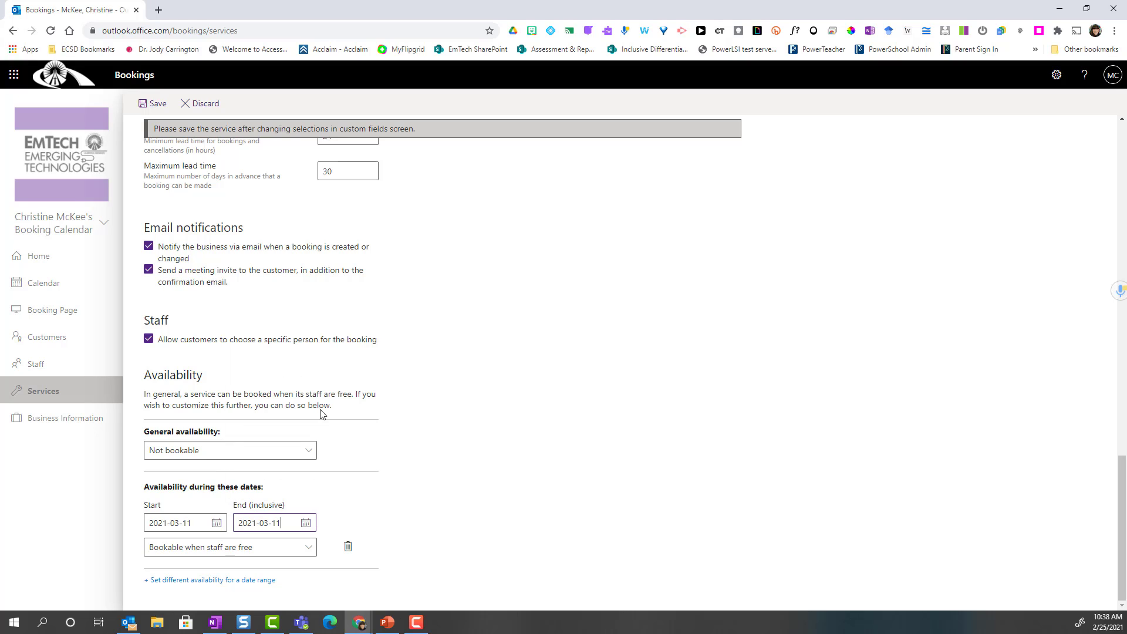
# - Switch the range to custom hours and make Monday, Tuesday, Wednesday and Friday not bookable
pyautogui.click(259, 549)
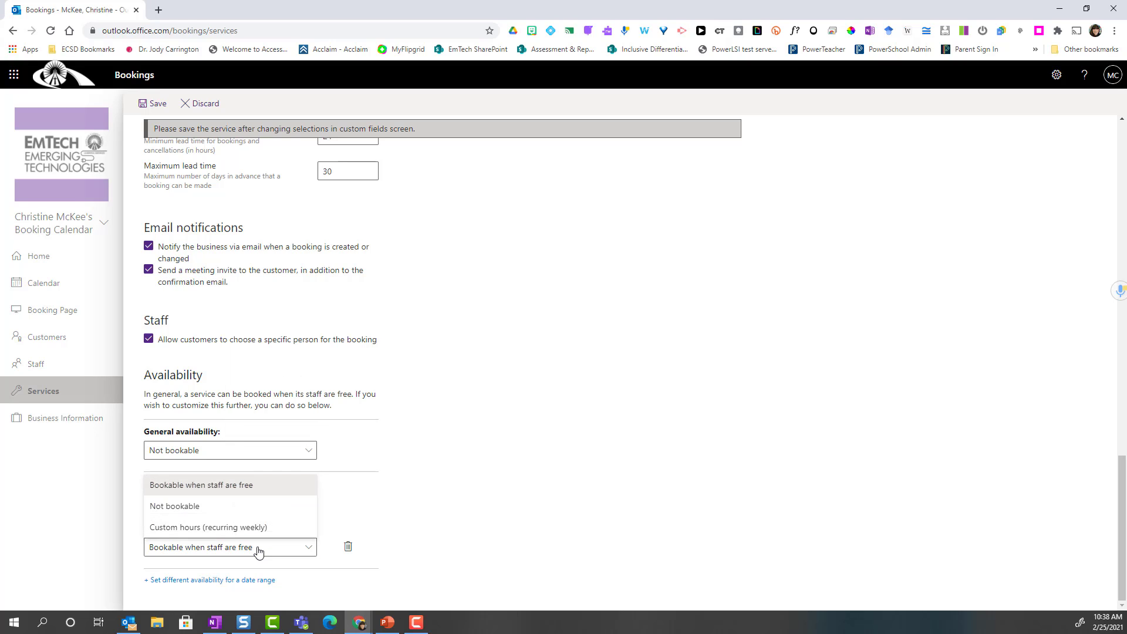
pyautogui.click(177, 528)
pyautogui.scroll(-3, 477, 531)
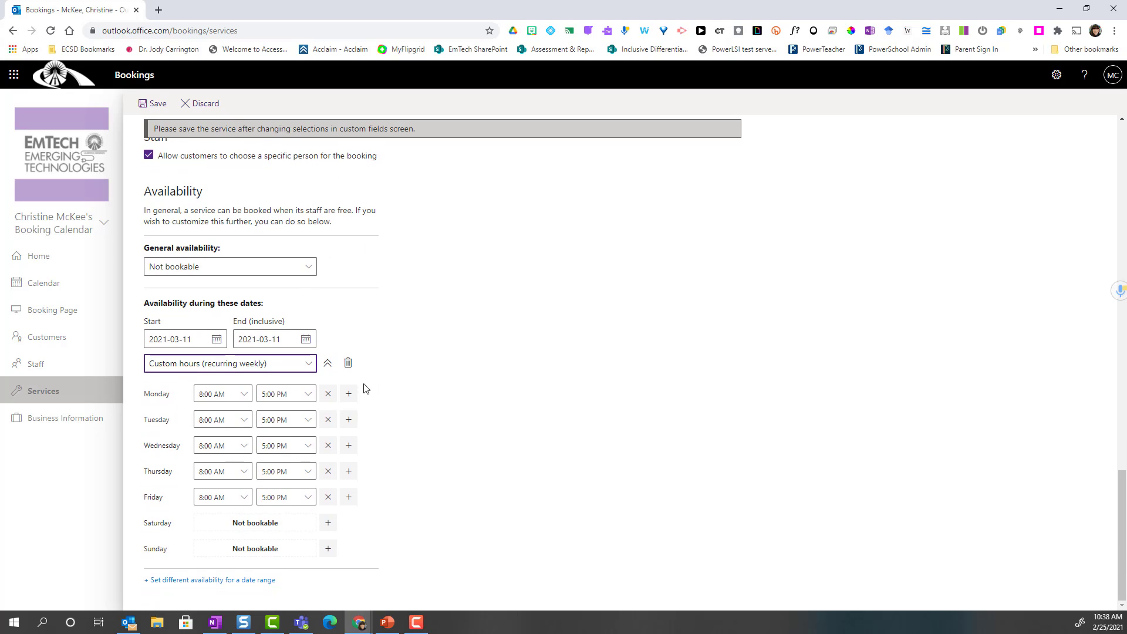
pyautogui.click(327, 393)
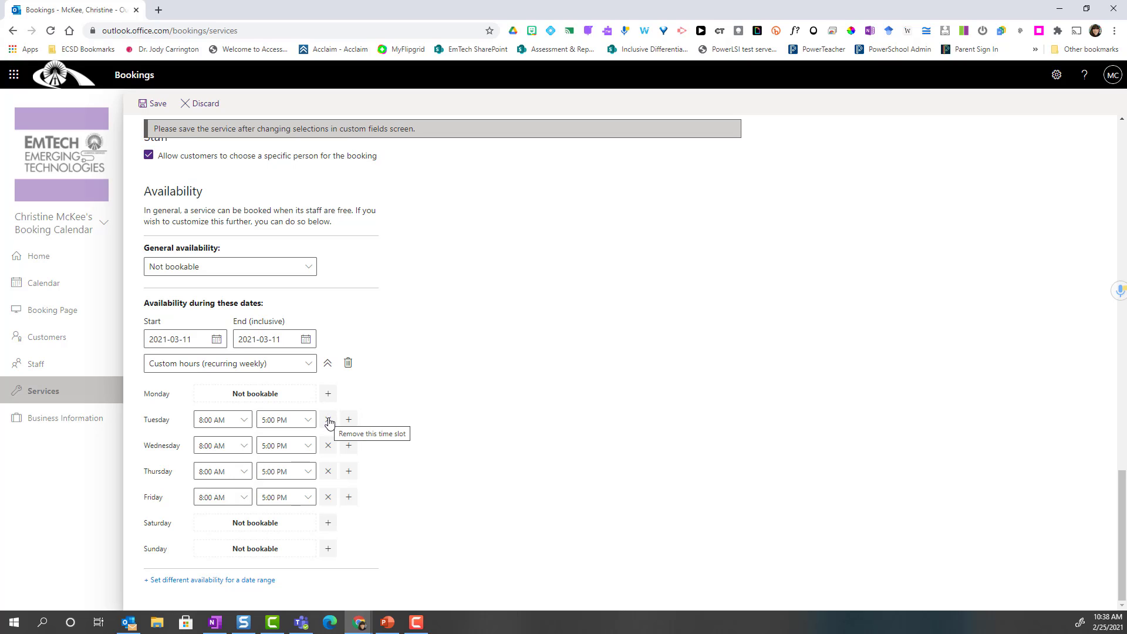
pyautogui.click(329, 420)
pyautogui.click(327, 446)
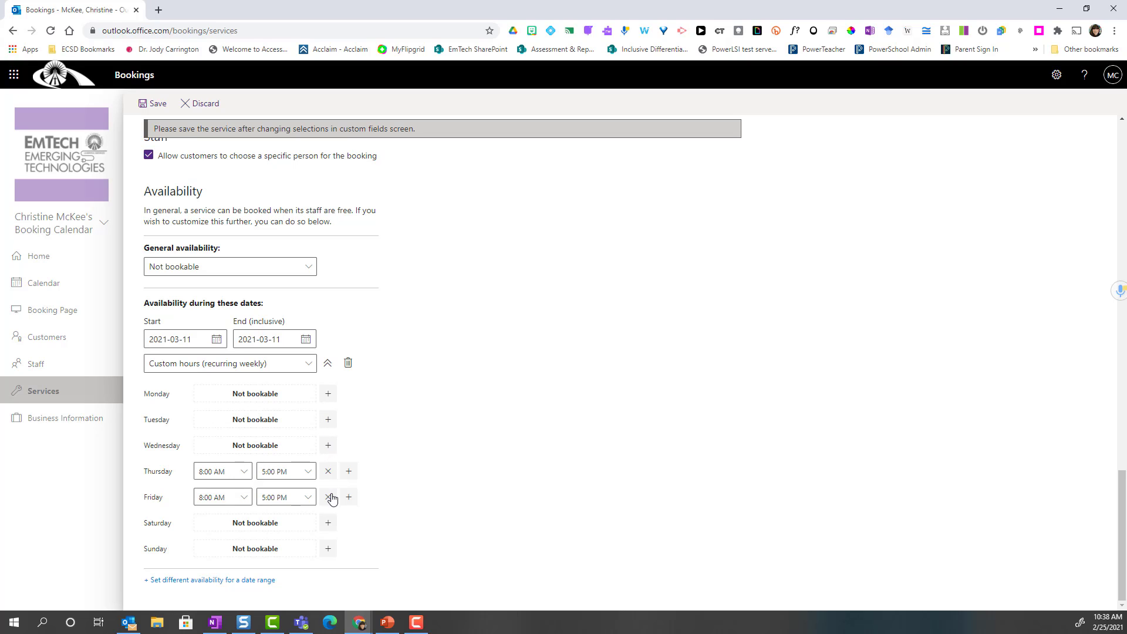
pyautogui.click(328, 498)
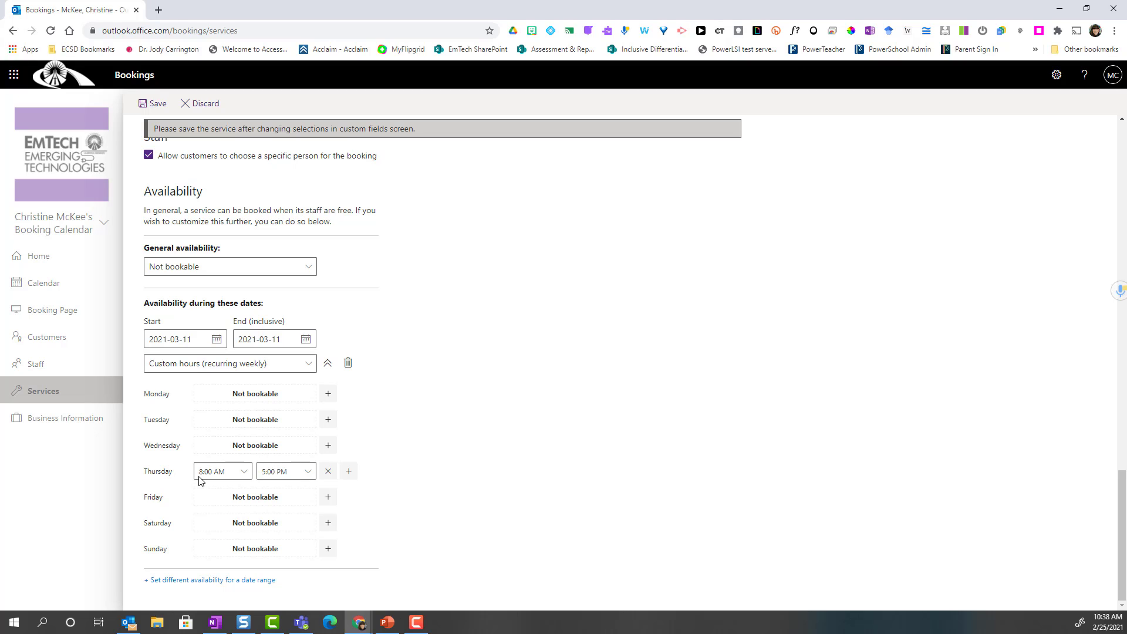
# - Set Thursday's bookable hours to 1:00 PM–4:30 PM
pyautogui.click(243, 473)
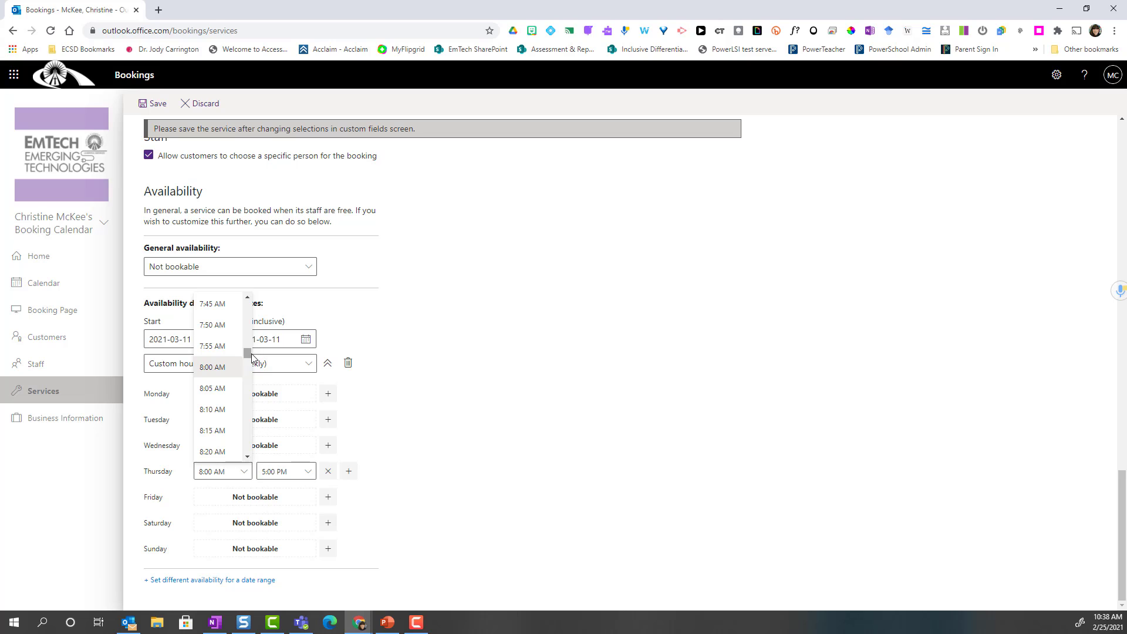
pyautogui.moveTo(251, 354); pyautogui.dragTo(250, 382)
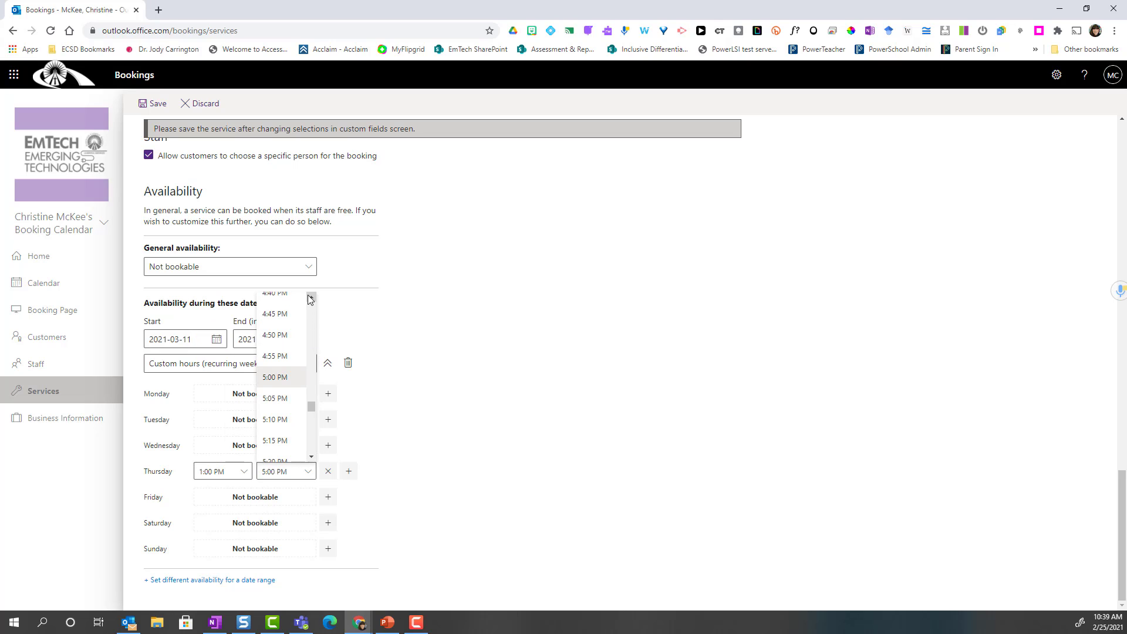
pyautogui.click(311, 300)
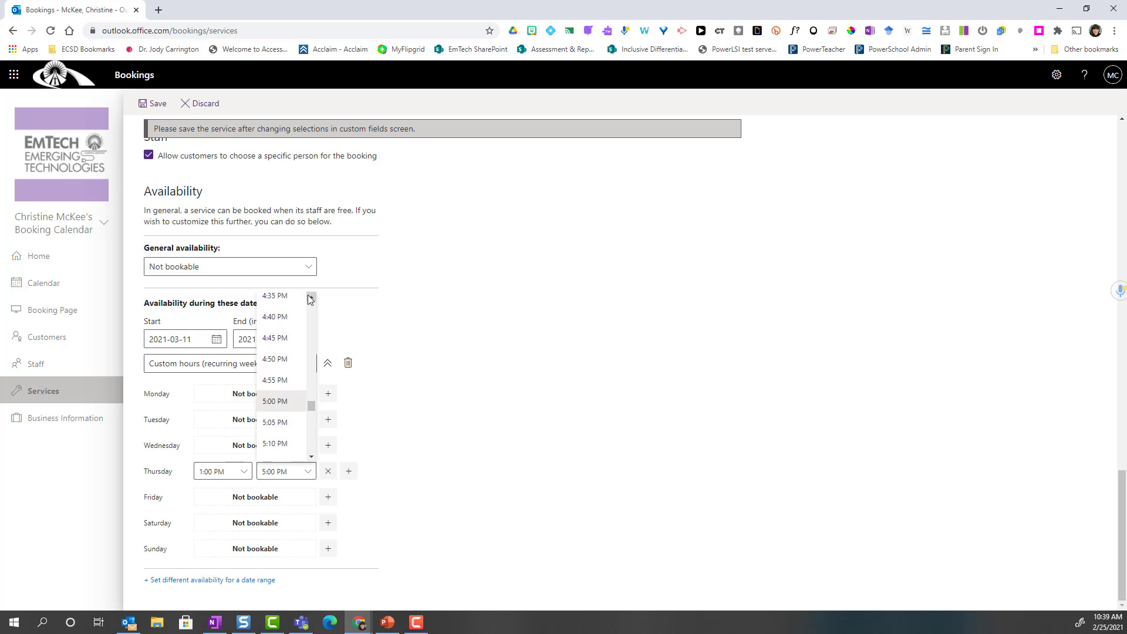
pyautogui.click(310, 300)
pyautogui.click(294, 304)
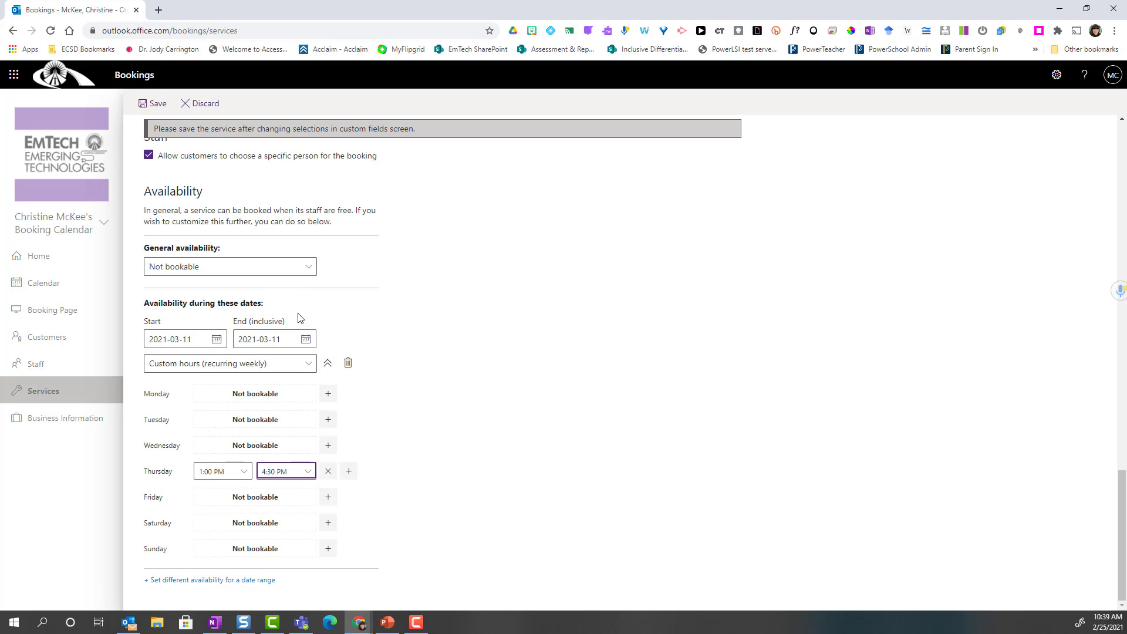
# - Add a second Thursday time slot on March 11 running 5:30 PM–7:30 PM
pyautogui.click(348, 474)
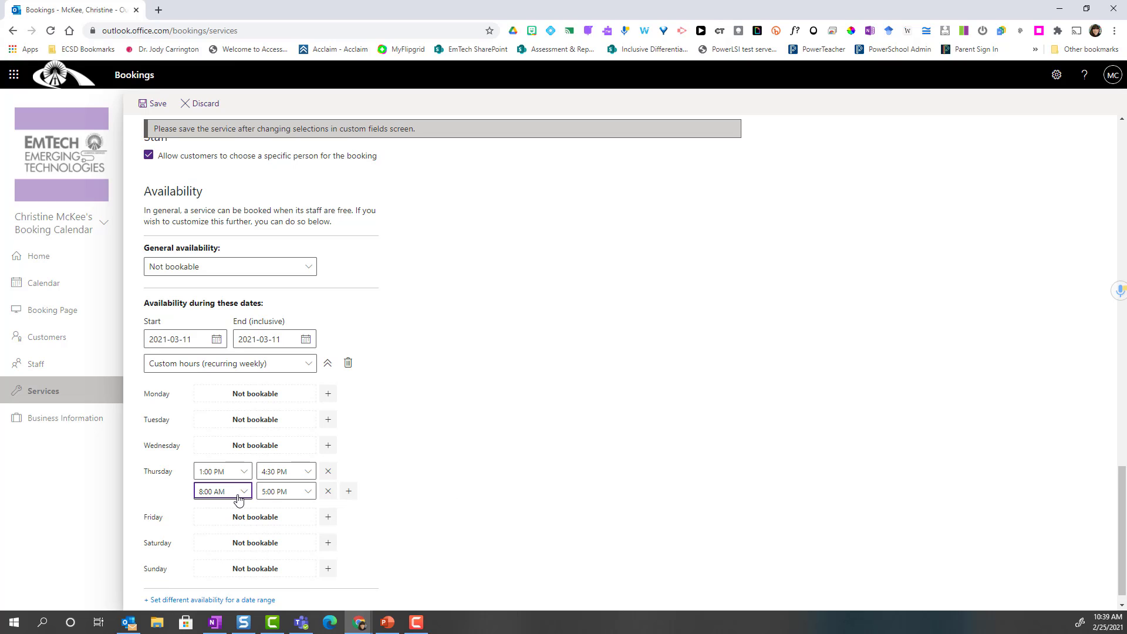
pyautogui.click(243, 491)
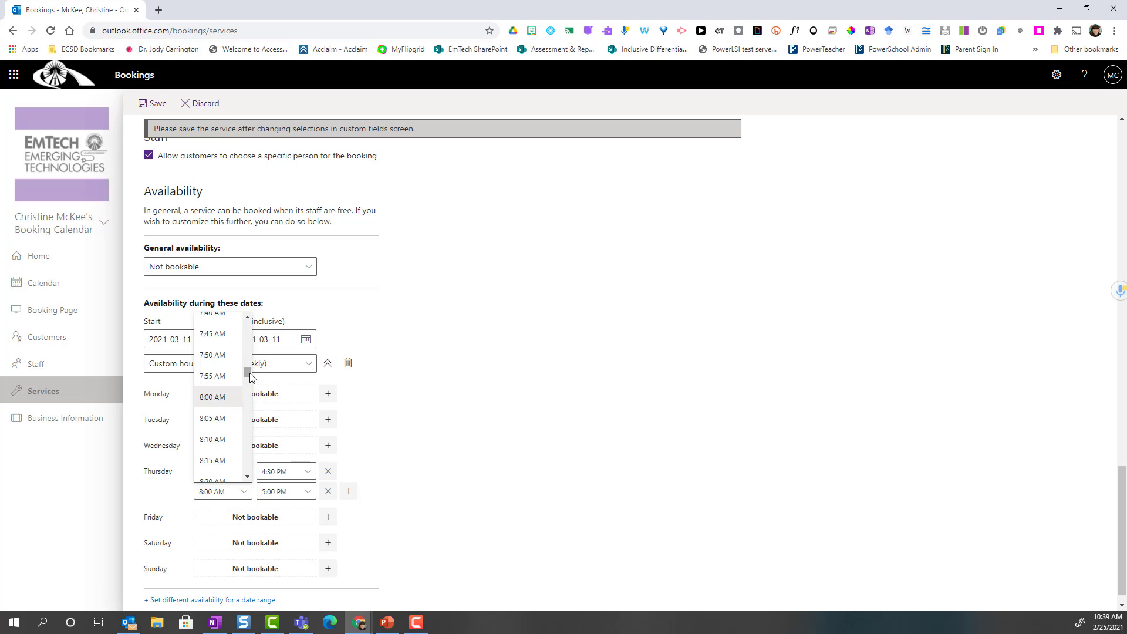
pyautogui.moveTo(249, 376); pyautogui.dragTo(249, 436)
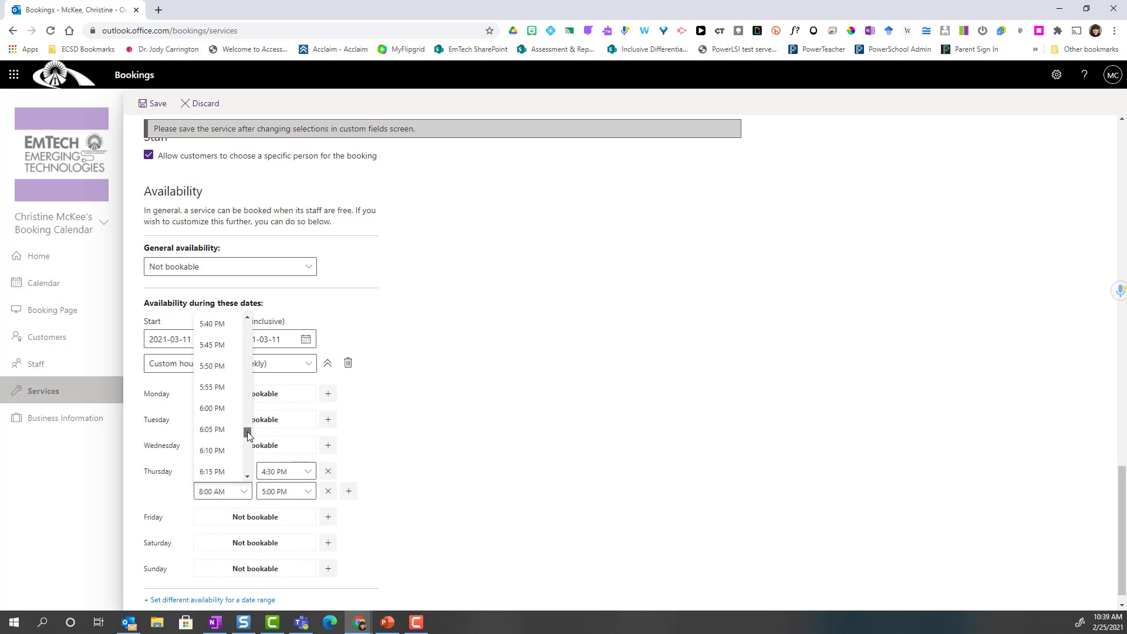
pyautogui.click(221, 398)
pyautogui.click(310, 495)
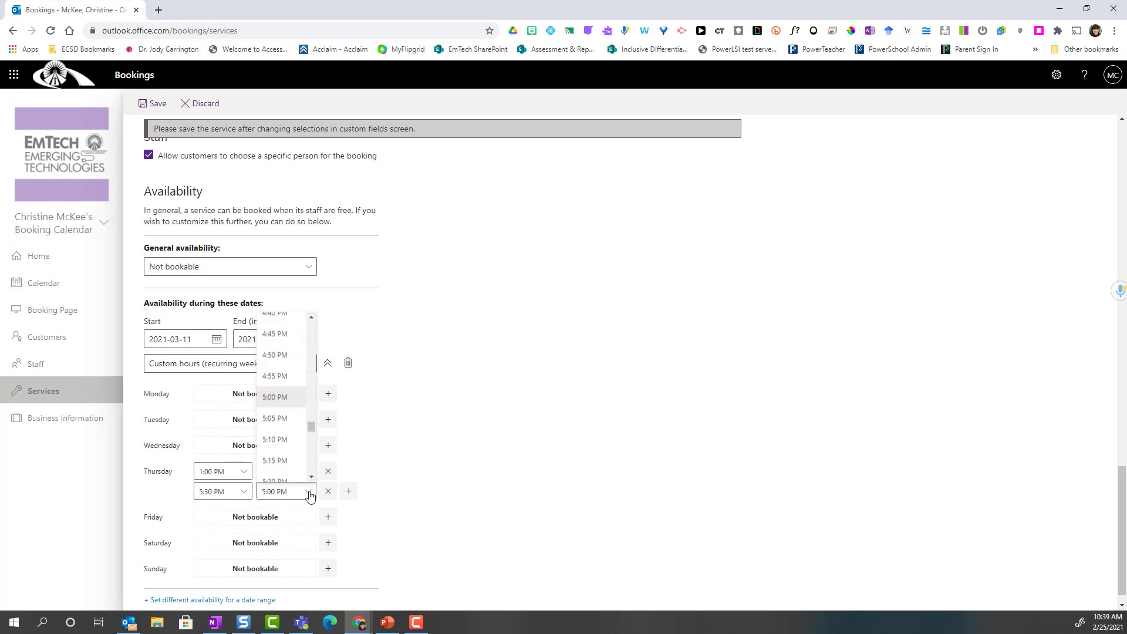
pyautogui.moveTo(311, 427)
pyautogui.mouseDown()
pyautogui.moveTo(312, 444)
pyautogui.moveTo(301, 428)
pyautogui.mouseUp()
pyautogui.click(287, 390)
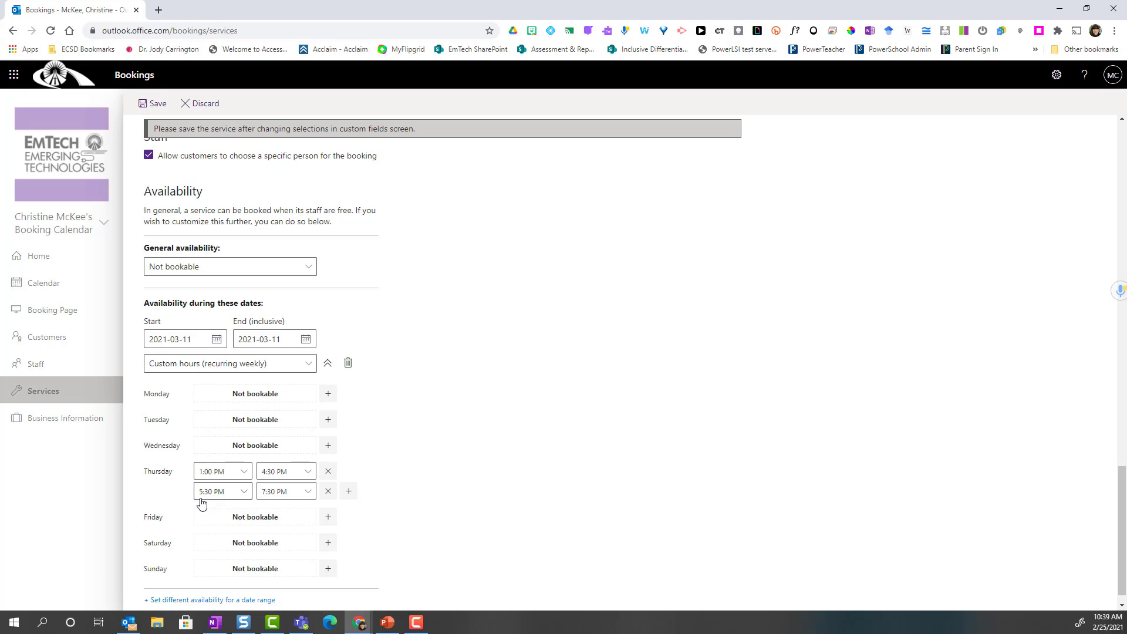
pyautogui.scroll(-1, 497, 517)
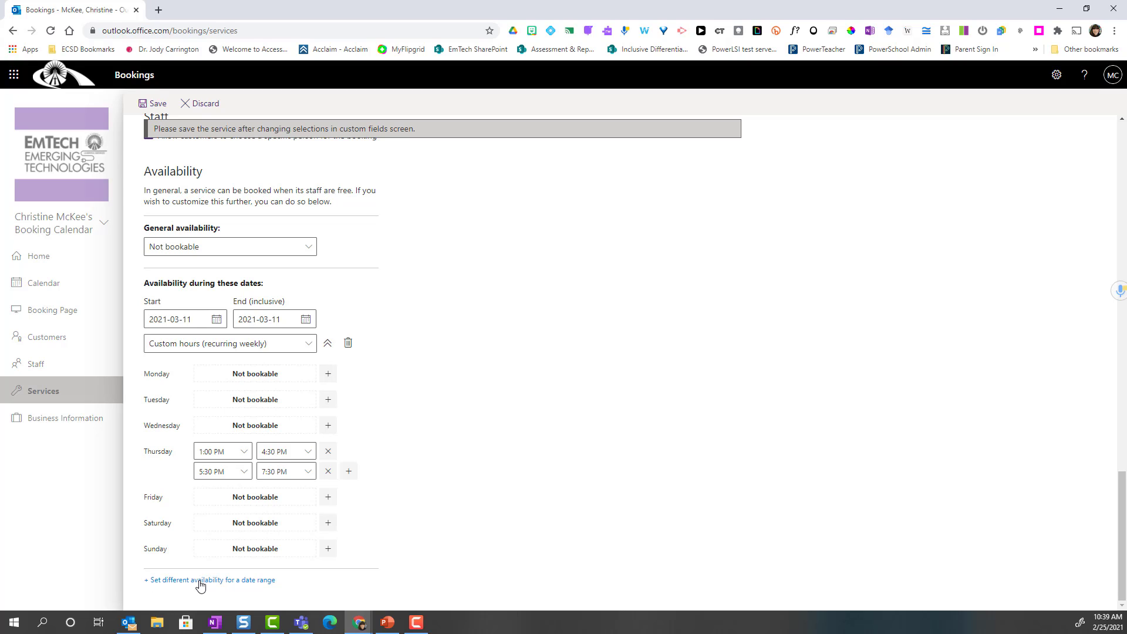
# - Delete the extra 2021-02-25 to 2021-03-04 date-range block, keeping only the March 11 hours
pyautogui.click(236, 585)
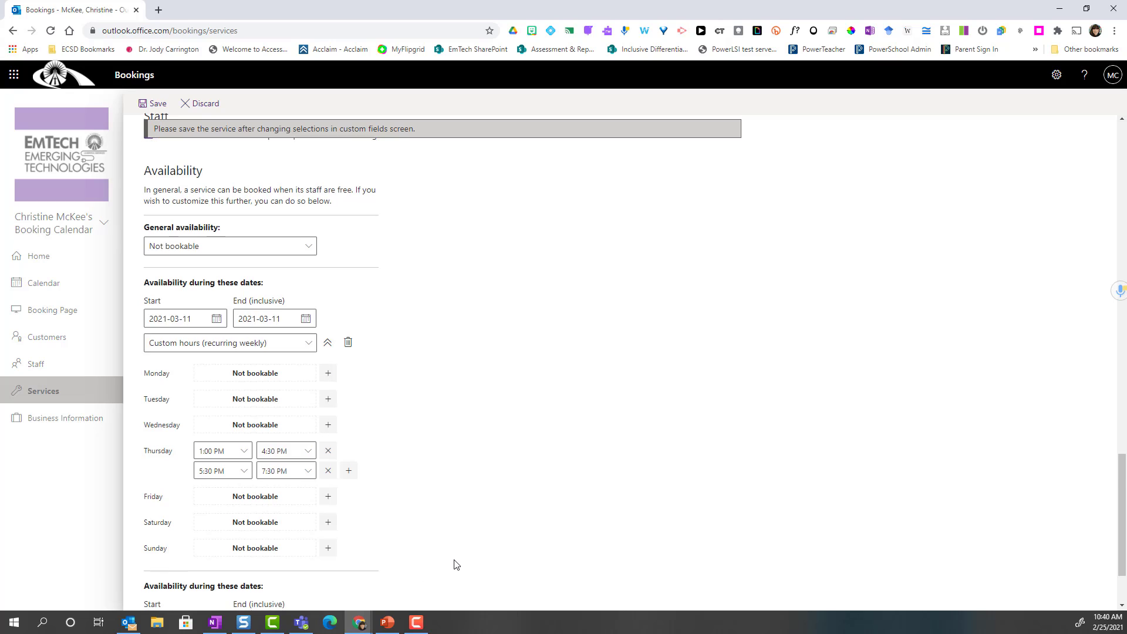
pyautogui.scroll(-2, 455, 563)
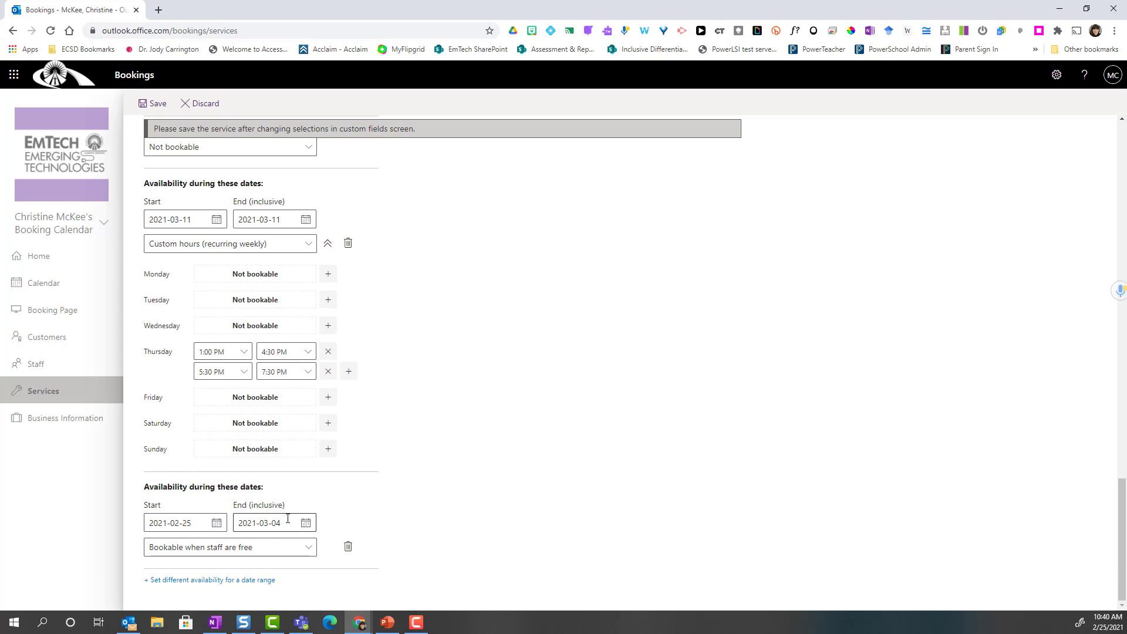
pyautogui.click(271, 556)
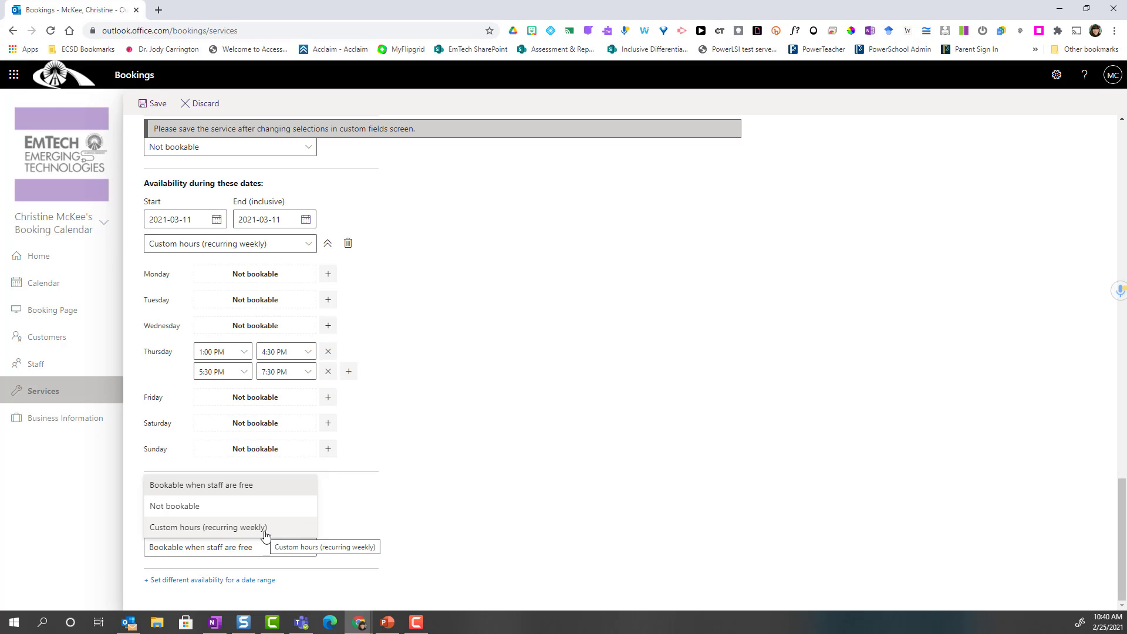
pyautogui.click(416, 541)
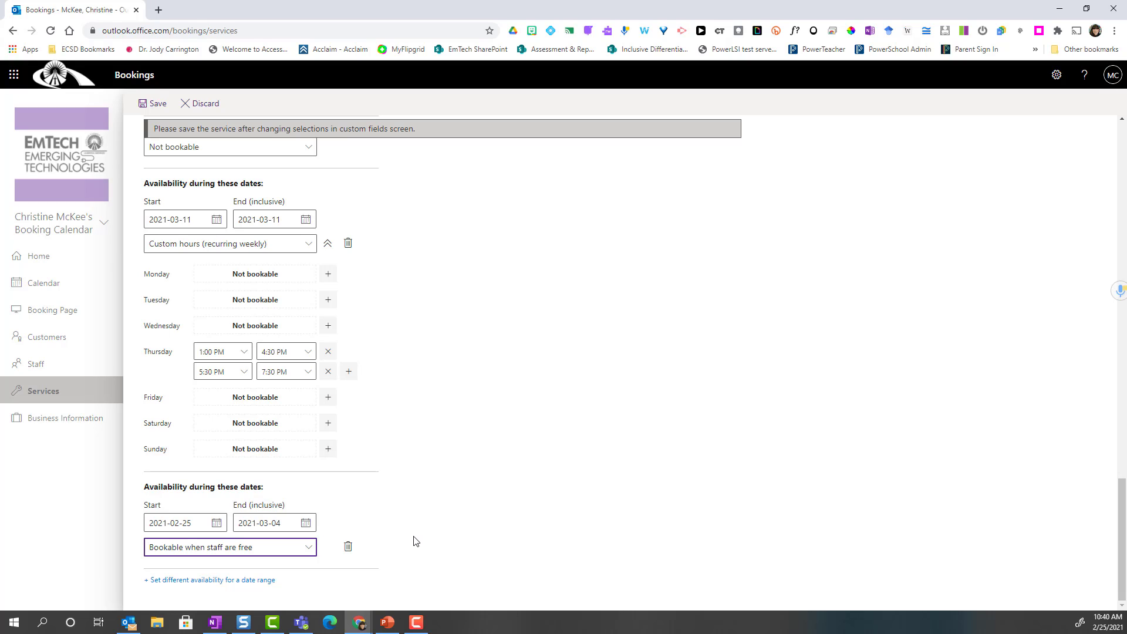
pyautogui.click(347, 548)
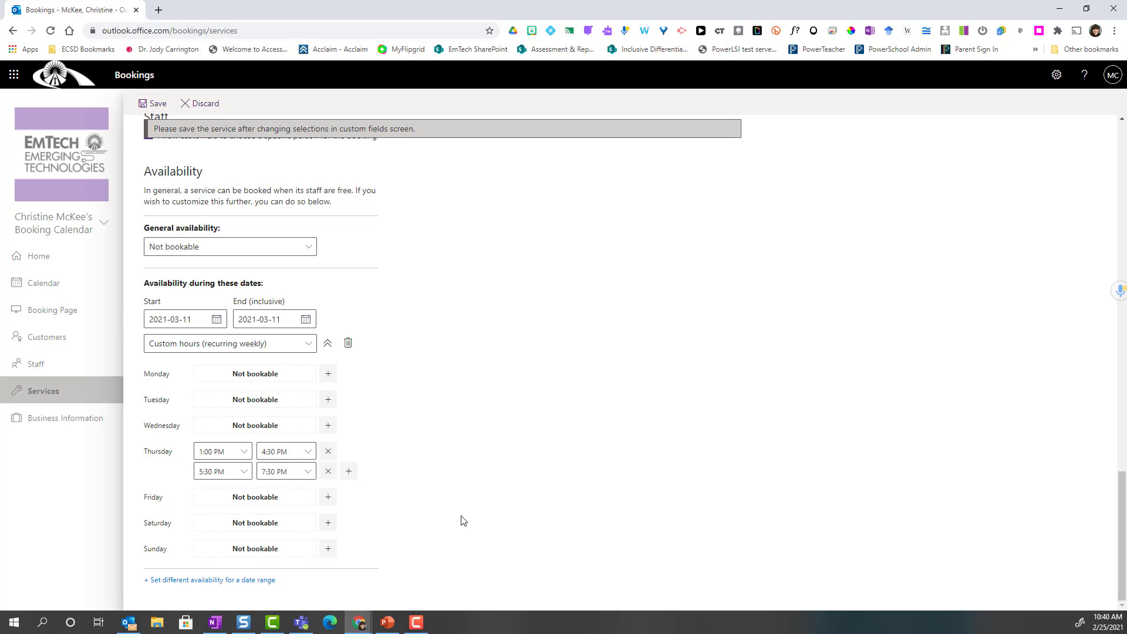
# - Select the staff member under Assign staff and save the Spring Demonstration of Learning service
pyautogui.scroll(20, 462, 519)
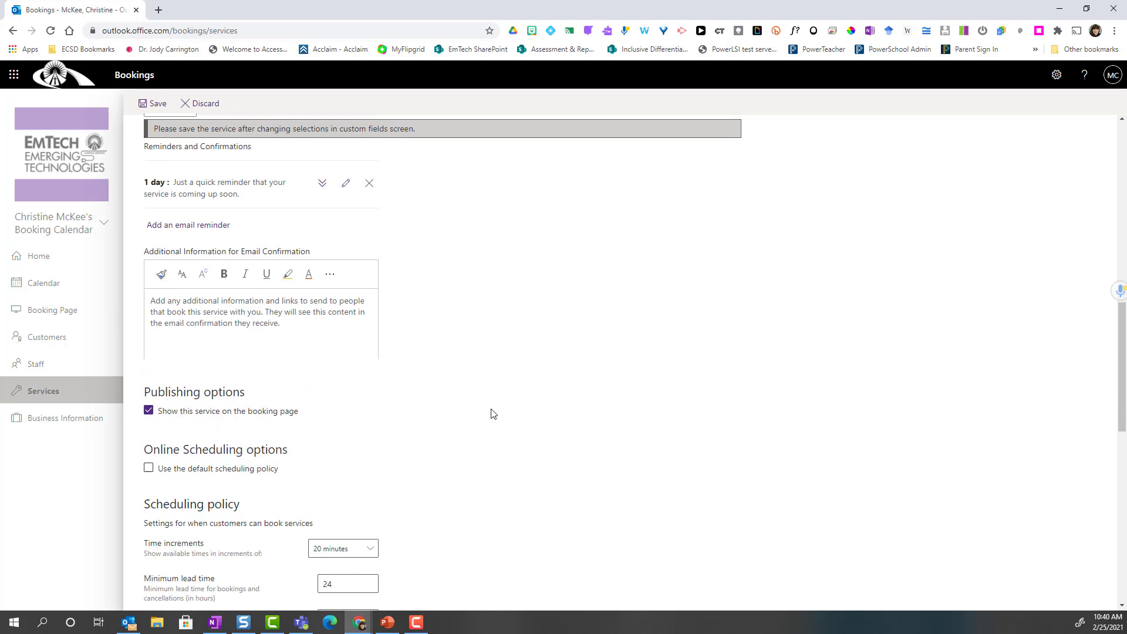
pyautogui.scroll(5, 492, 413)
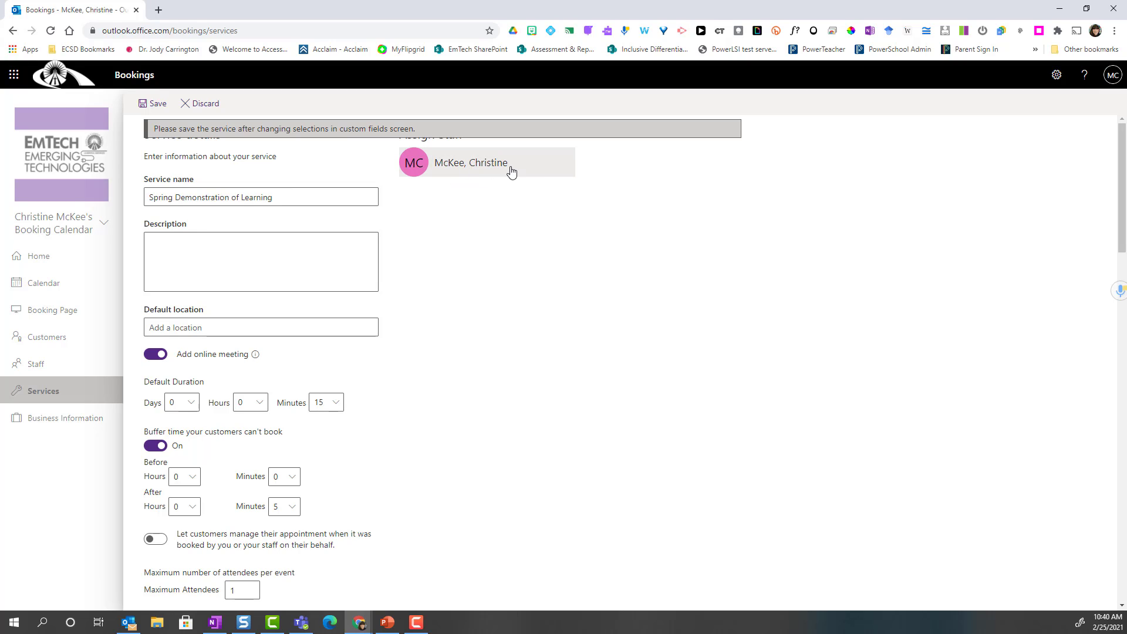
pyautogui.click(489, 170)
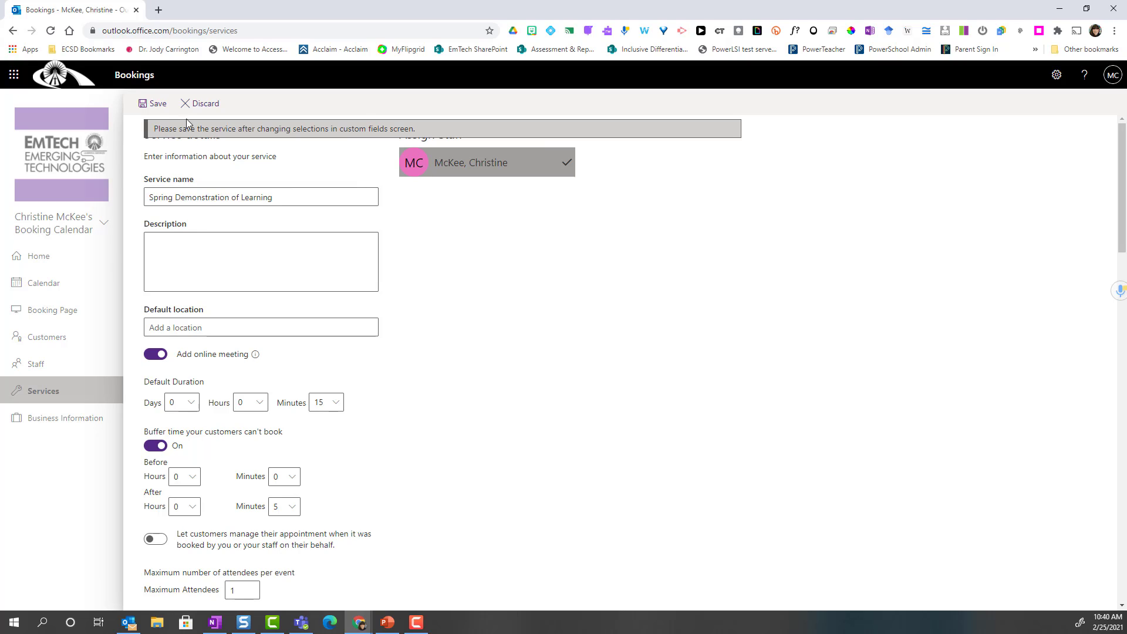
pyautogui.click(151, 103)
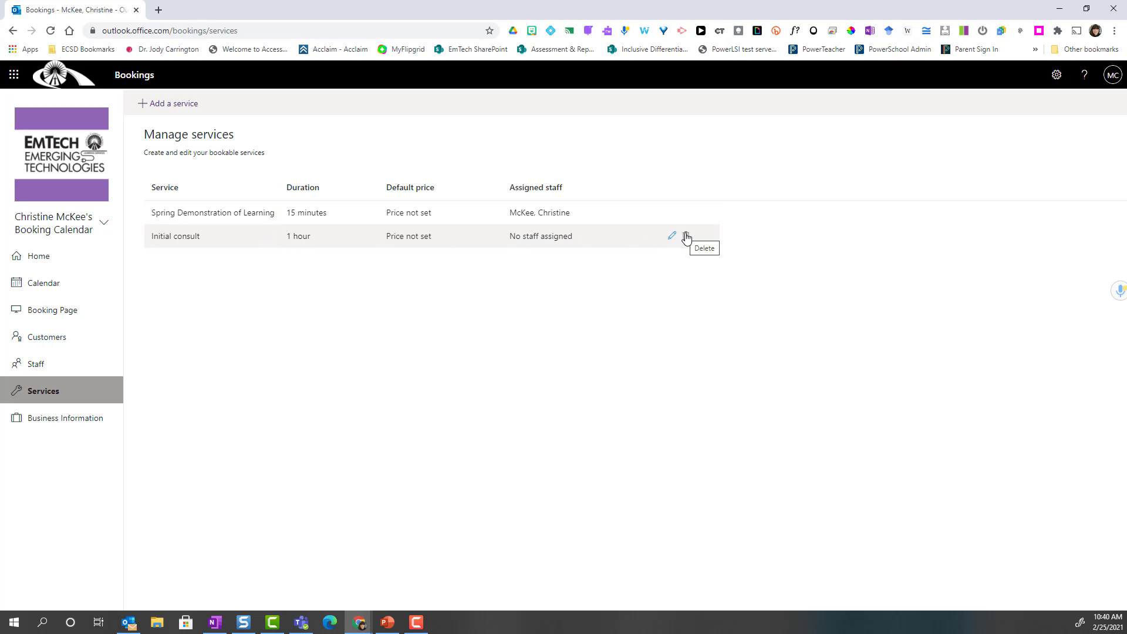
# - Delete the Initial consult service with confirmation, then go to the Staff page
pyautogui.click(685, 236)
pyautogui.click(569, 344)
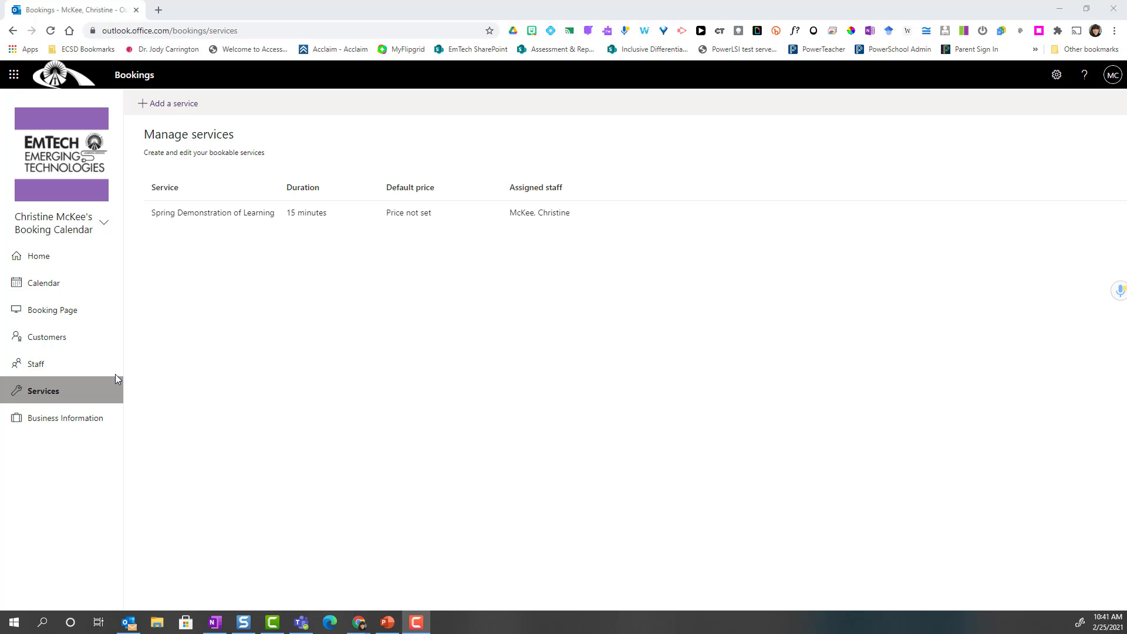
pyautogui.click(74, 367)
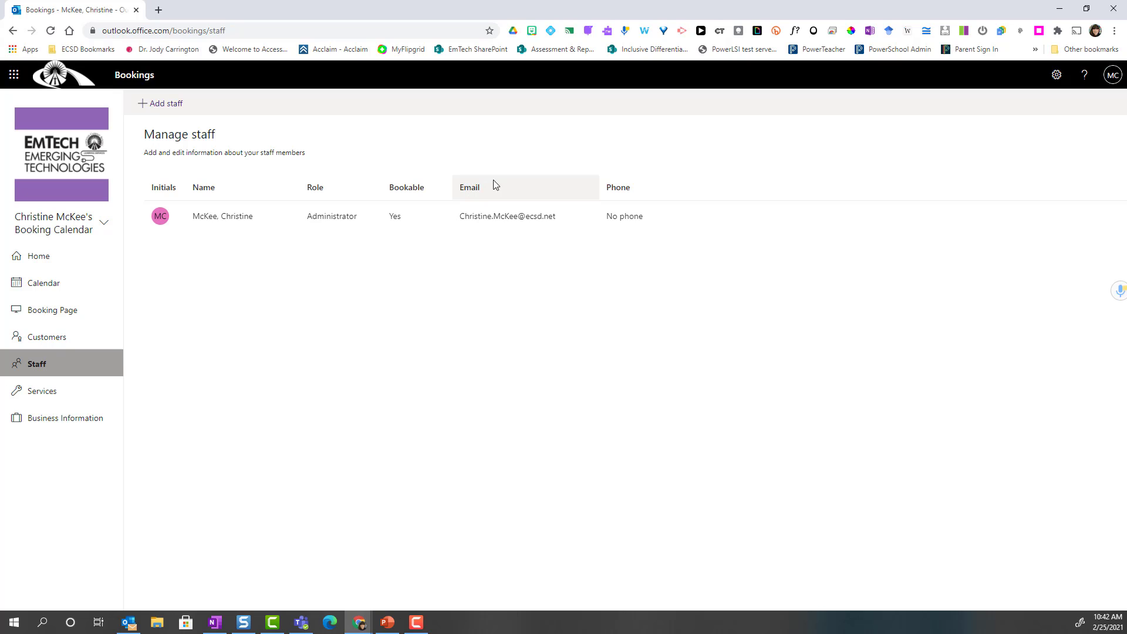
pyautogui.moveTo(691, 219)
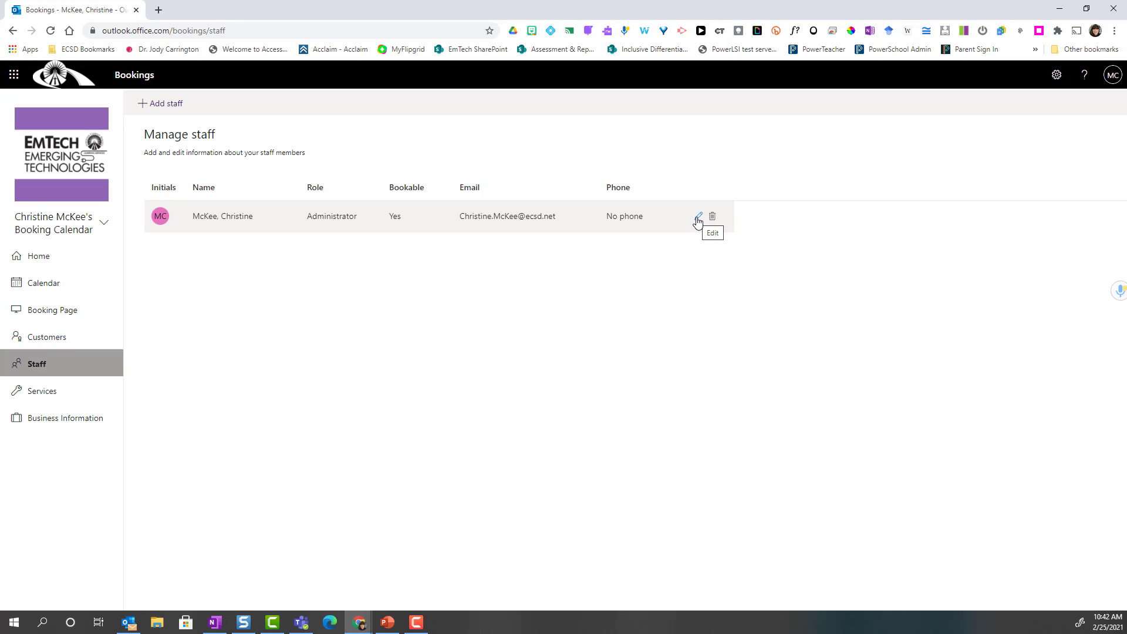
pyautogui.click(163, 108)
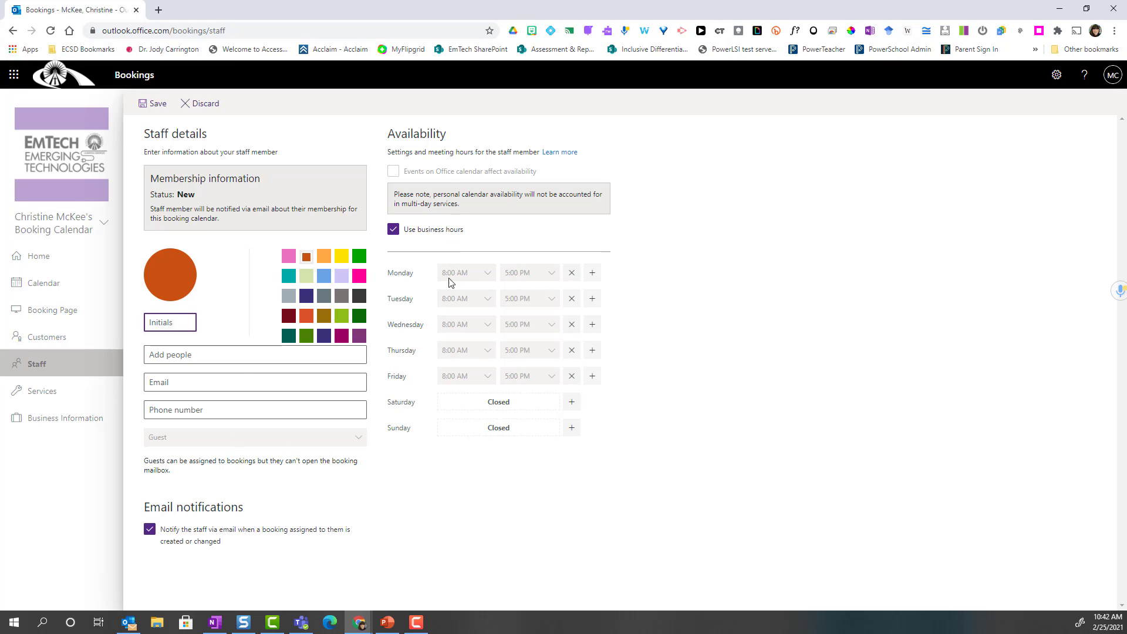
pyautogui.click(213, 104)
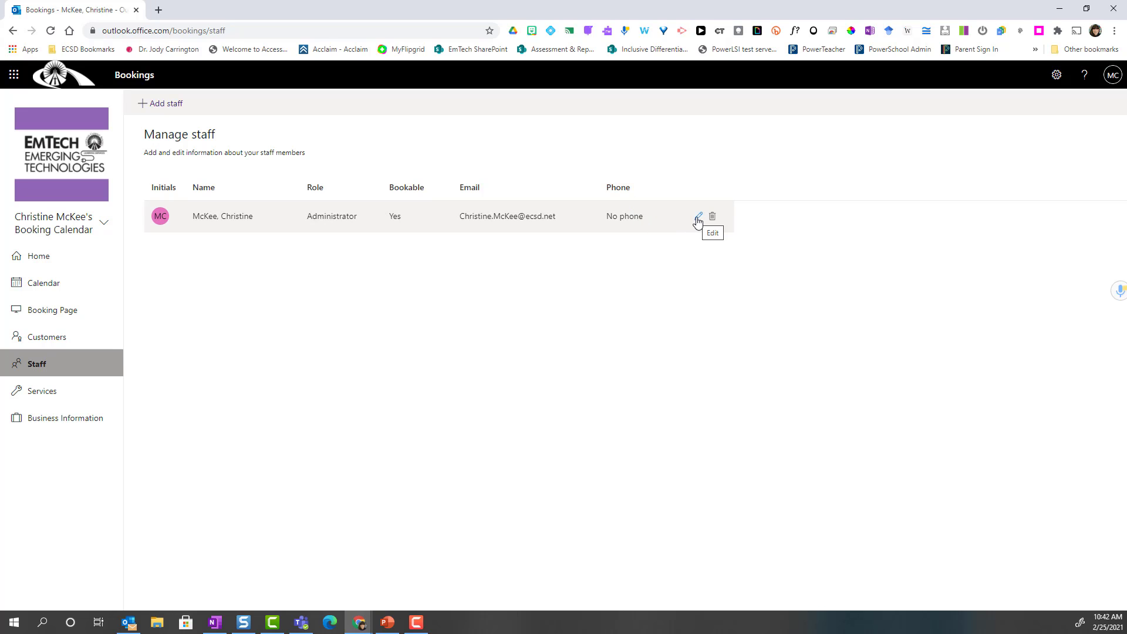
# - Edit the staff member: lavender colour, ignore calendar events, and stop using business hours
pyautogui.click(698, 217)
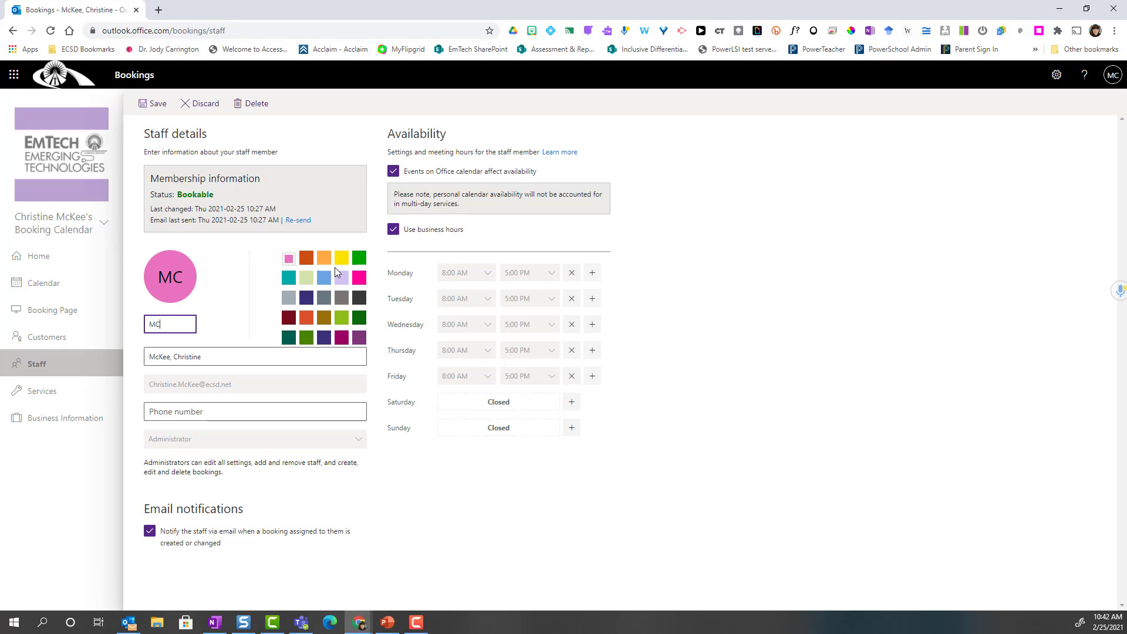
pyautogui.click(341, 282)
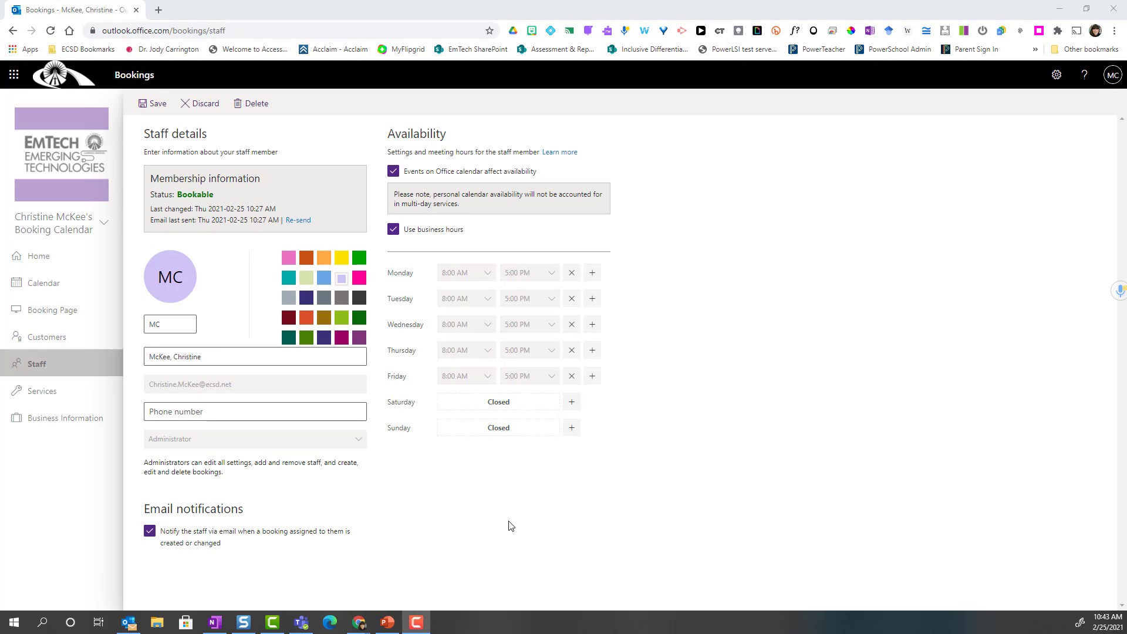
pyautogui.click(393, 172)
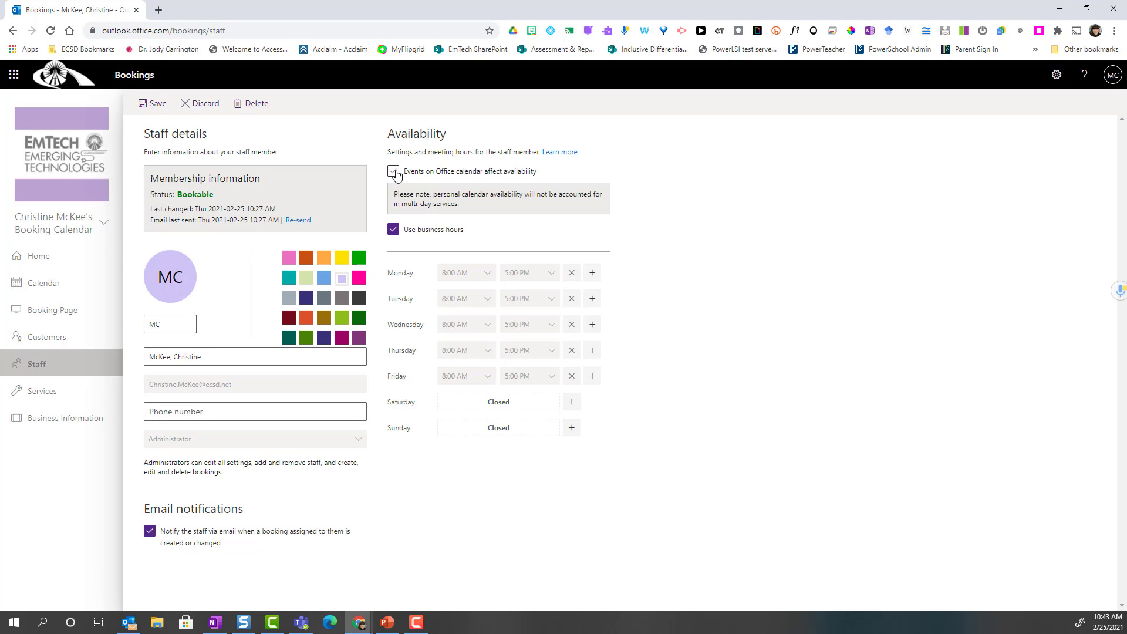
pyautogui.click(394, 230)
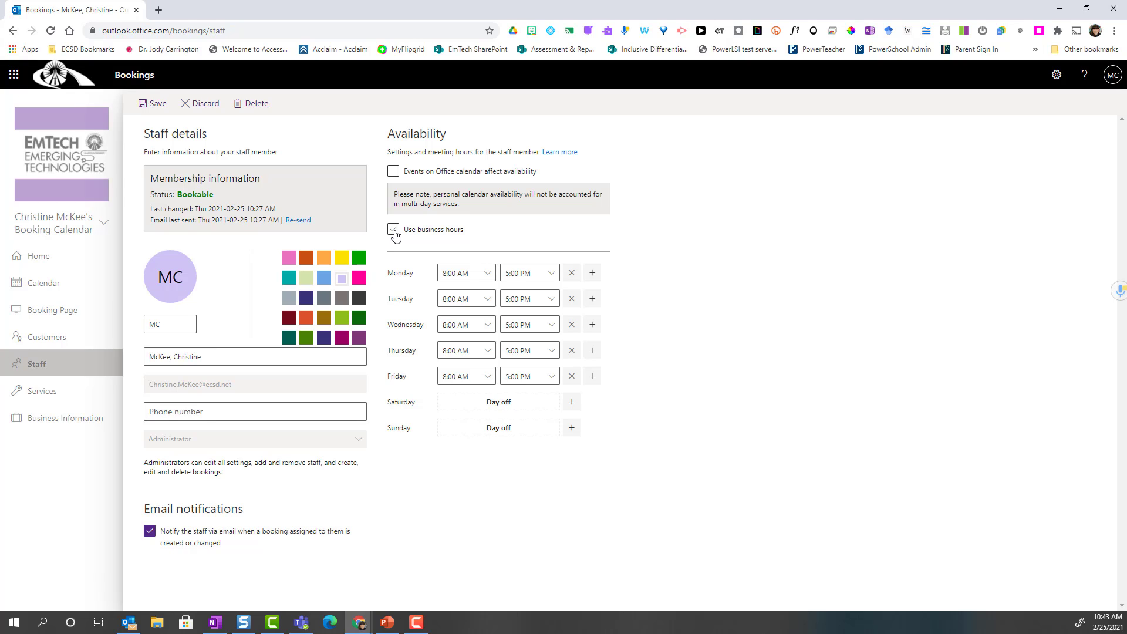
# - Make Monday, Tuesday, Wednesday and Friday days off for the staff member
pyautogui.click(572, 274)
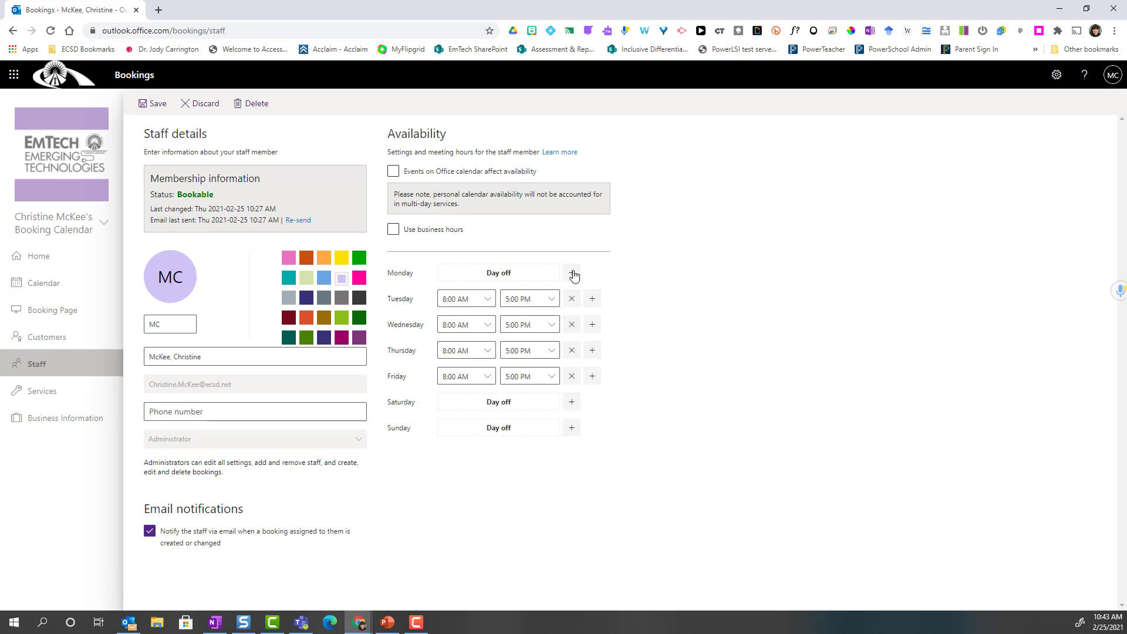
pyautogui.click(570, 301)
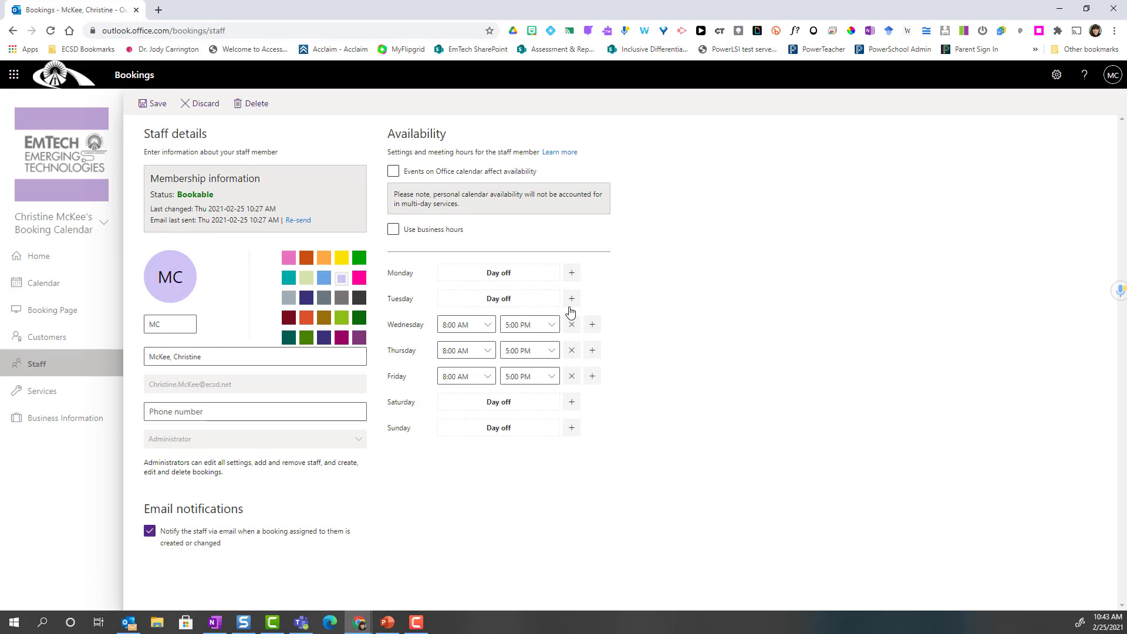
pyautogui.click(575, 330)
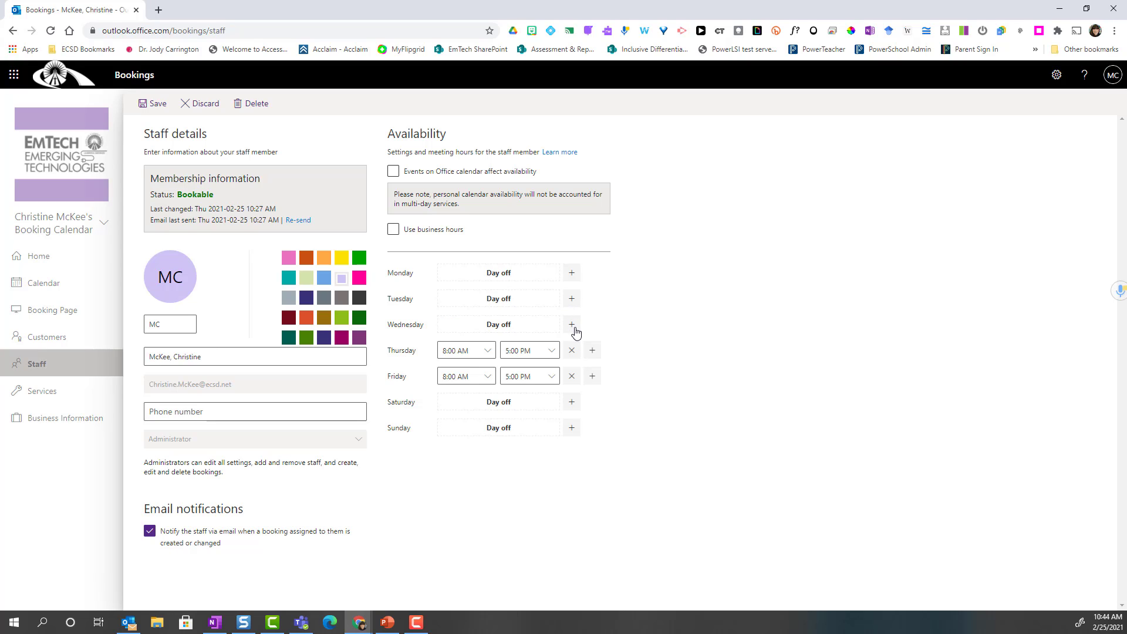
pyautogui.click(572, 381)
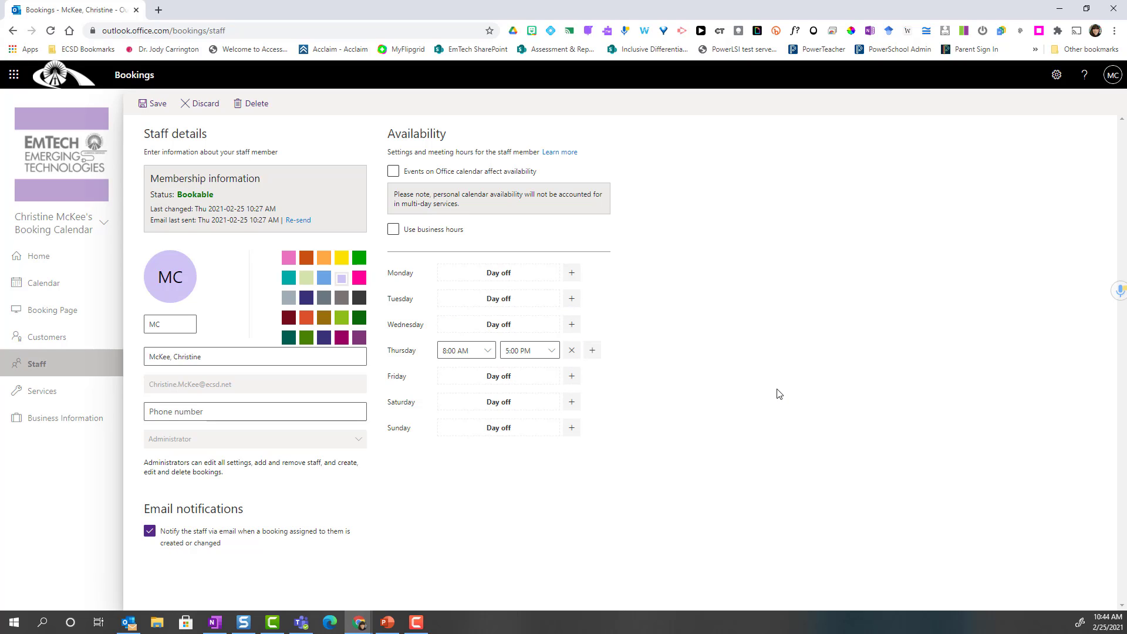
# - Set the staff member's Thursday hours to 1:00 PM–4:30 PM
pyautogui.click(493, 355)
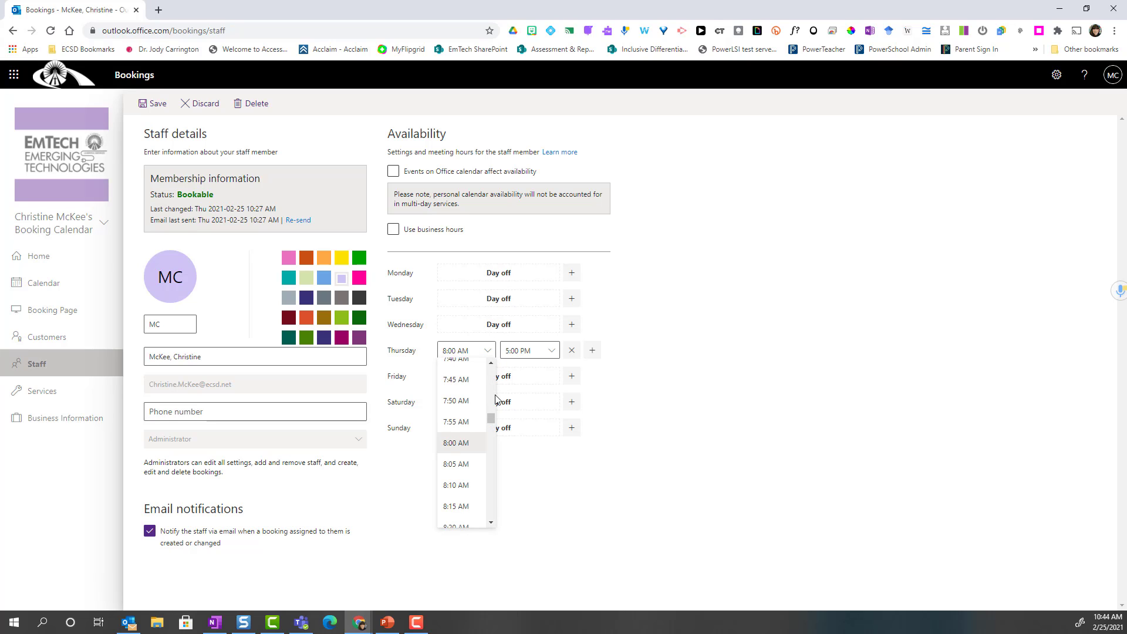
pyautogui.moveTo(492, 421); pyautogui.dragTo(497, 453)
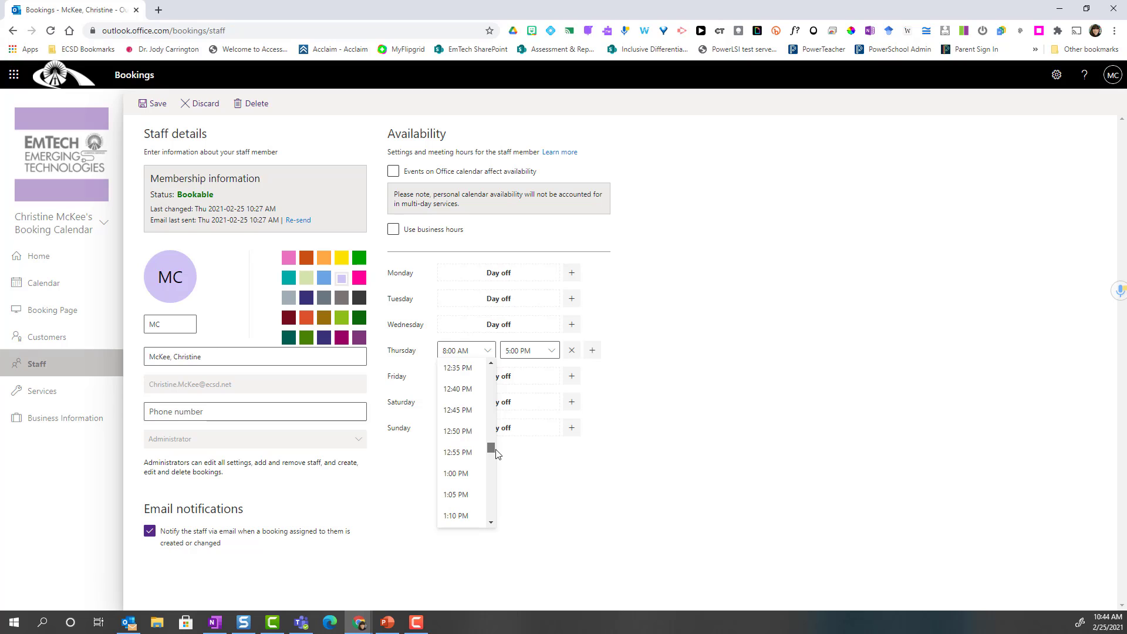
pyautogui.click(461, 473)
pyautogui.click(549, 352)
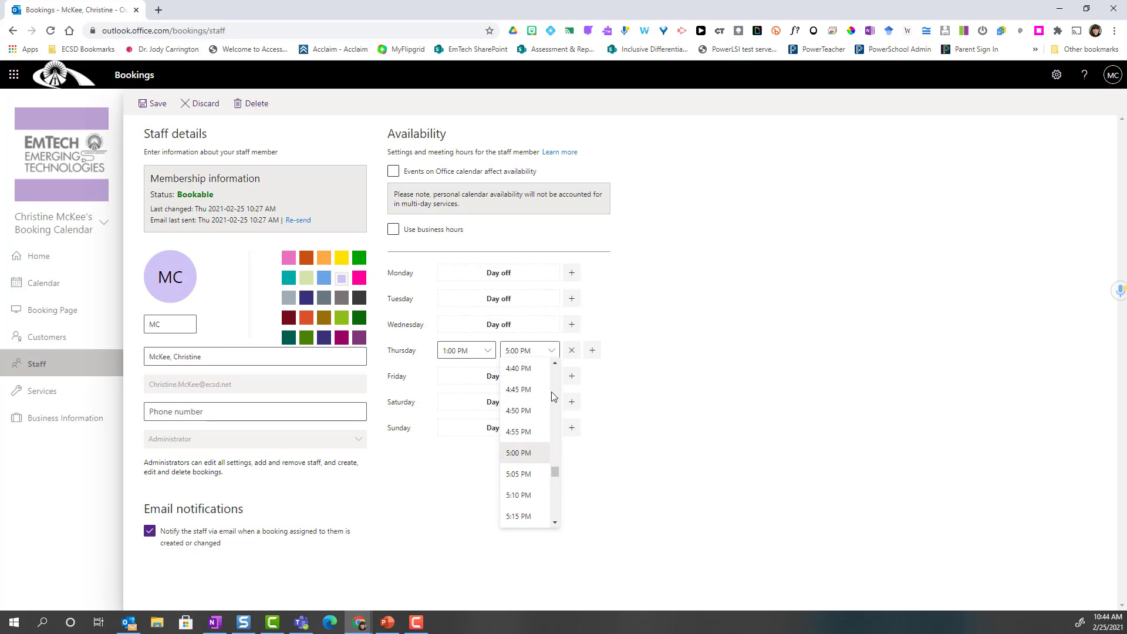
pyautogui.click(556, 364)
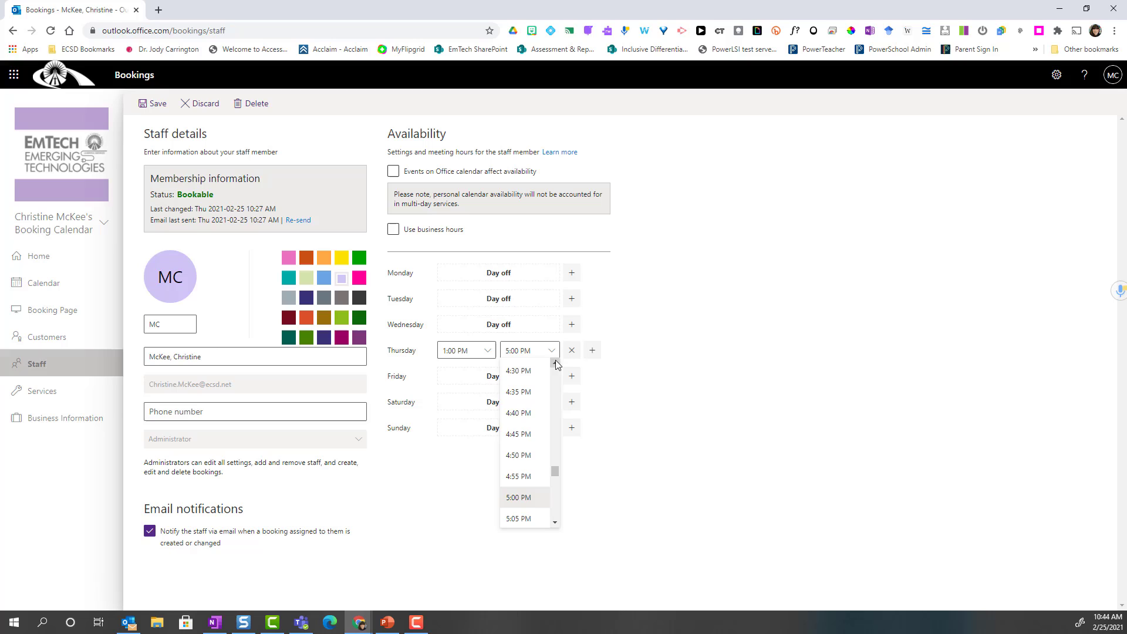
pyautogui.click(529, 380)
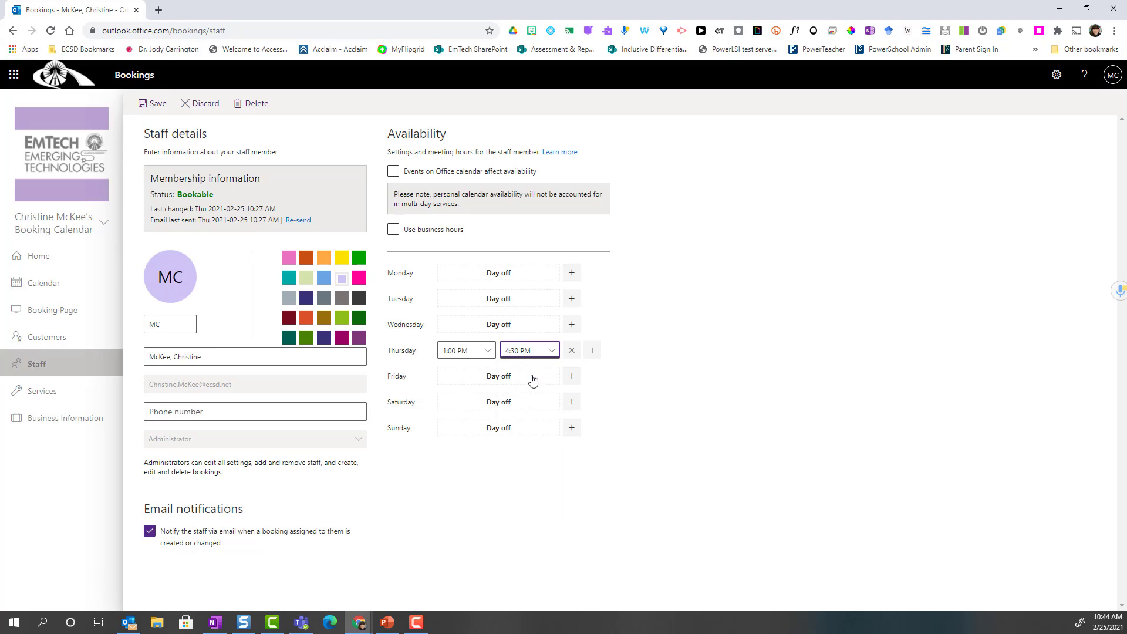
# - Add a second Thursday slot from 5:30 PM to 7:00 PM and save the staff member
pyautogui.click(593, 359)
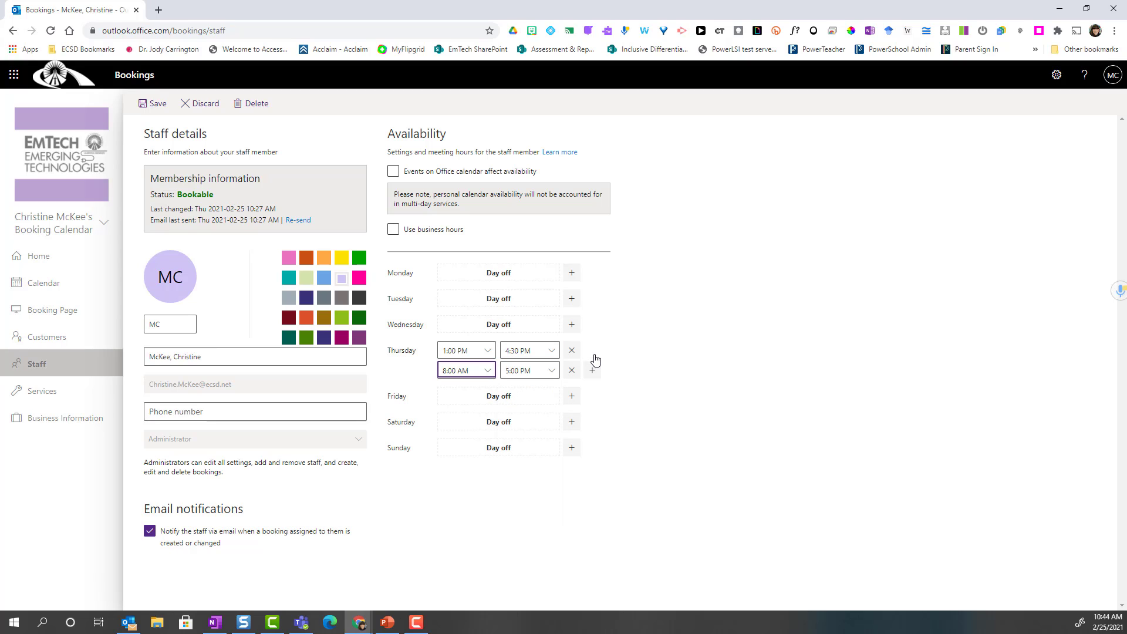
pyautogui.click(495, 371)
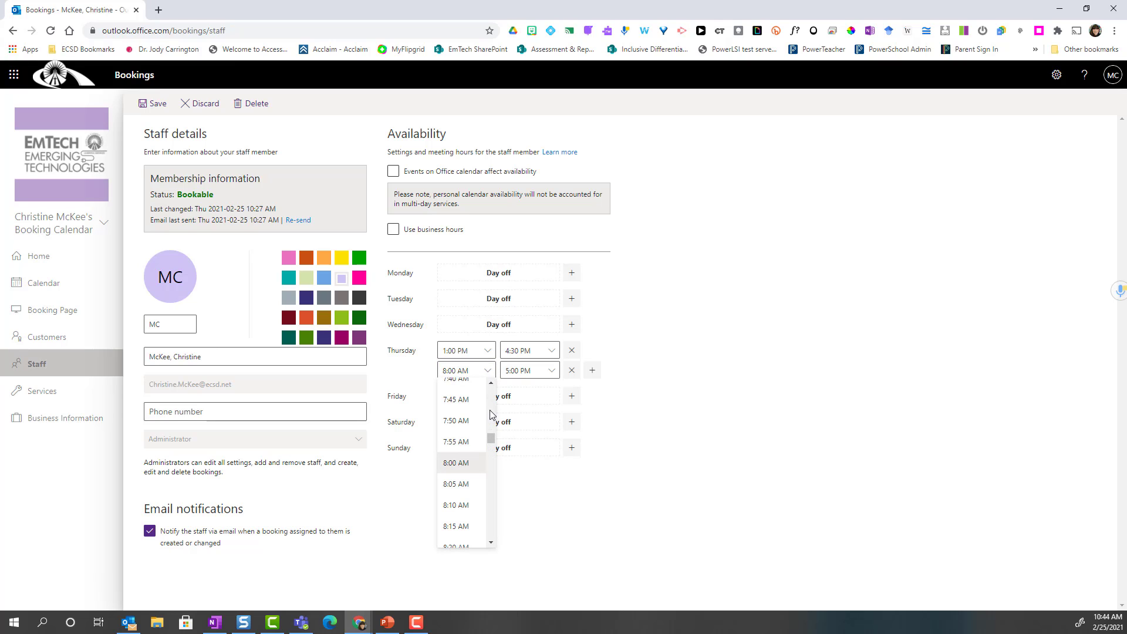
pyautogui.moveTo(487, 441); pyautogui.dragTo(496, 496)
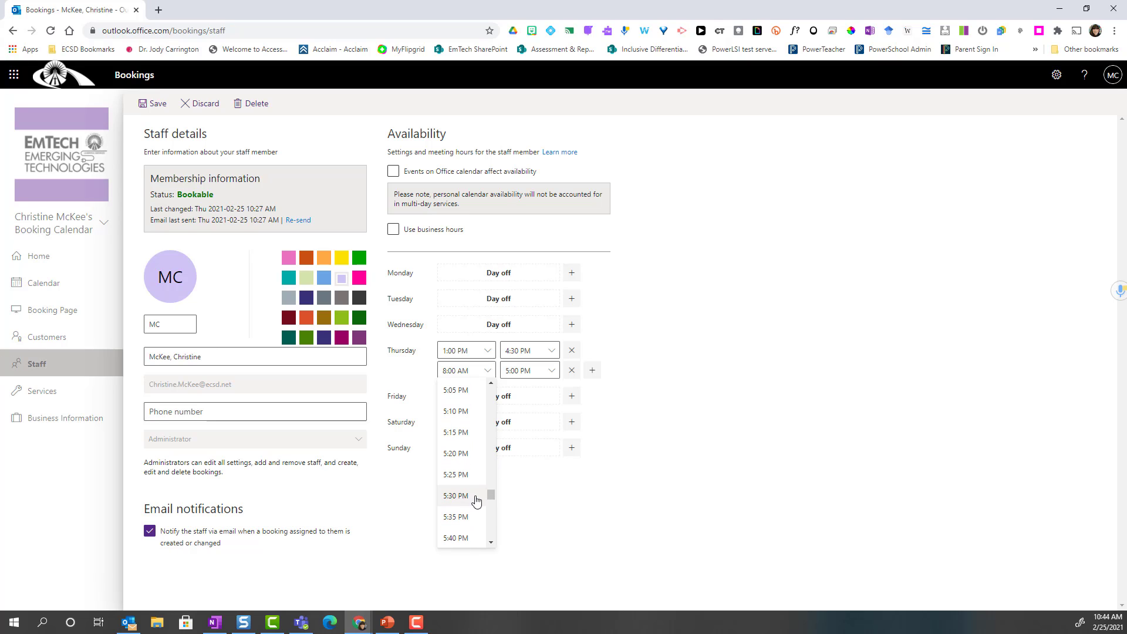
pyautogui.click(480, 496)
pyautogui.click(551, 371)
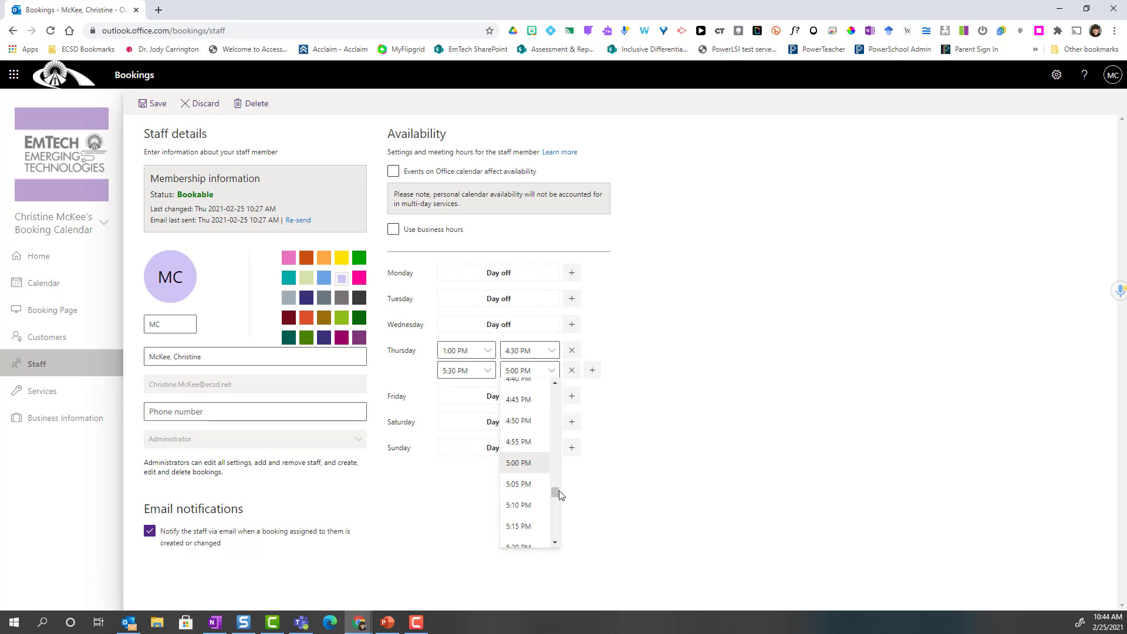
pyautogui.moveTo(558, 499); pyautogui.dragTo(558, 509)
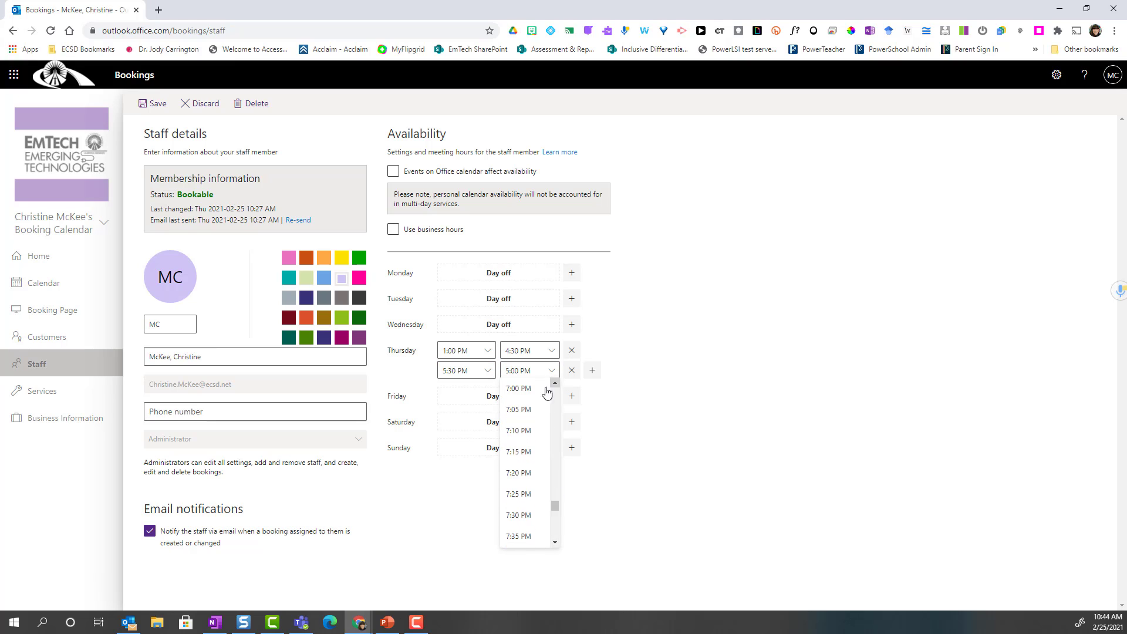
pyautogui.click(520, 390)
pyautogui.click(698, 411)
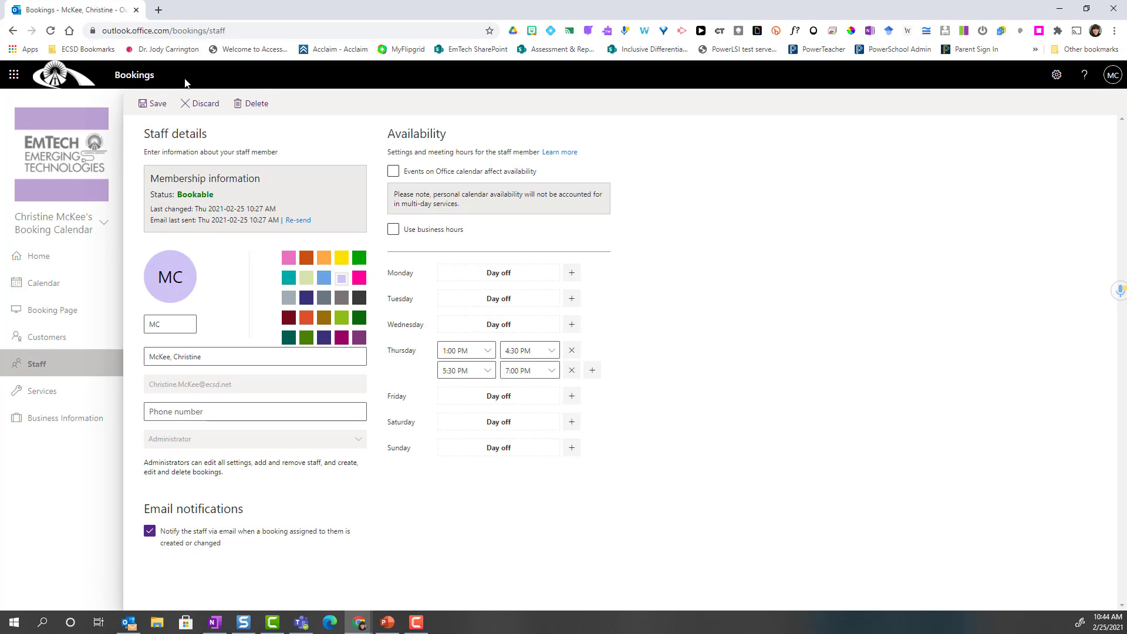
pyautogui.click(161, 105)
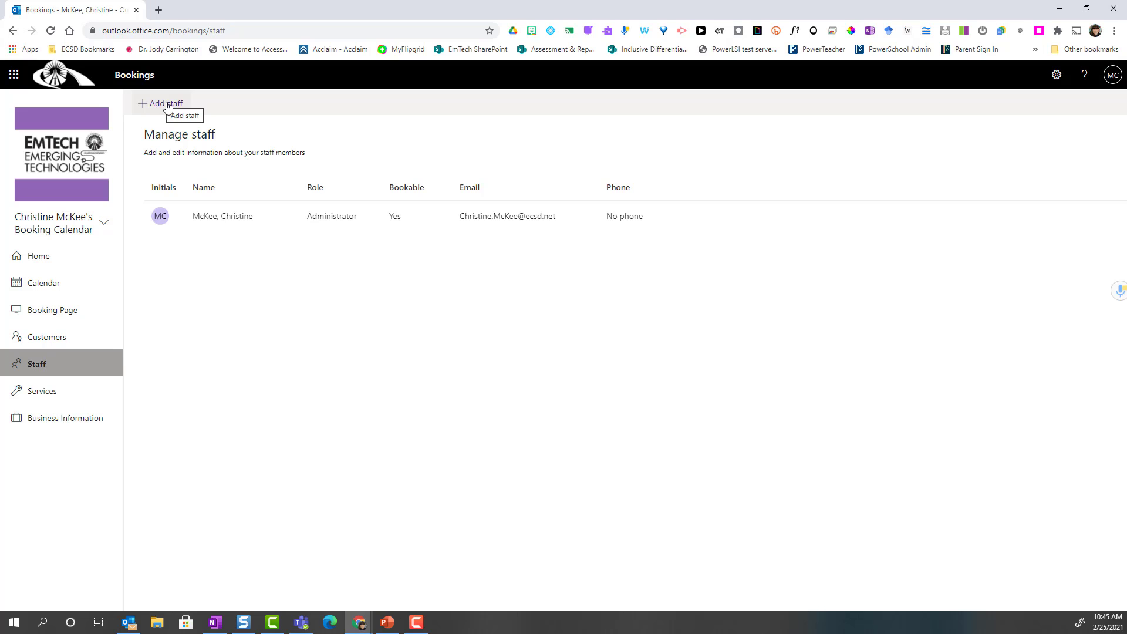
# - Add a new staff member with their initials and directory person, assigned the Administrator role
pyautogui.click(166, 104)
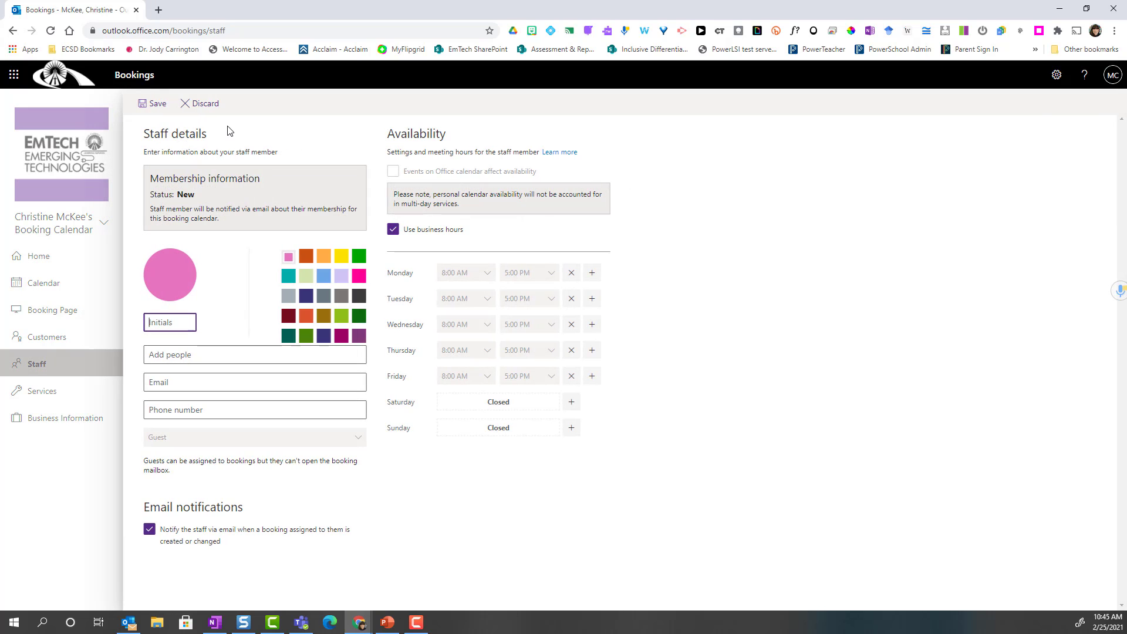
pyautogui.click(189, 324)
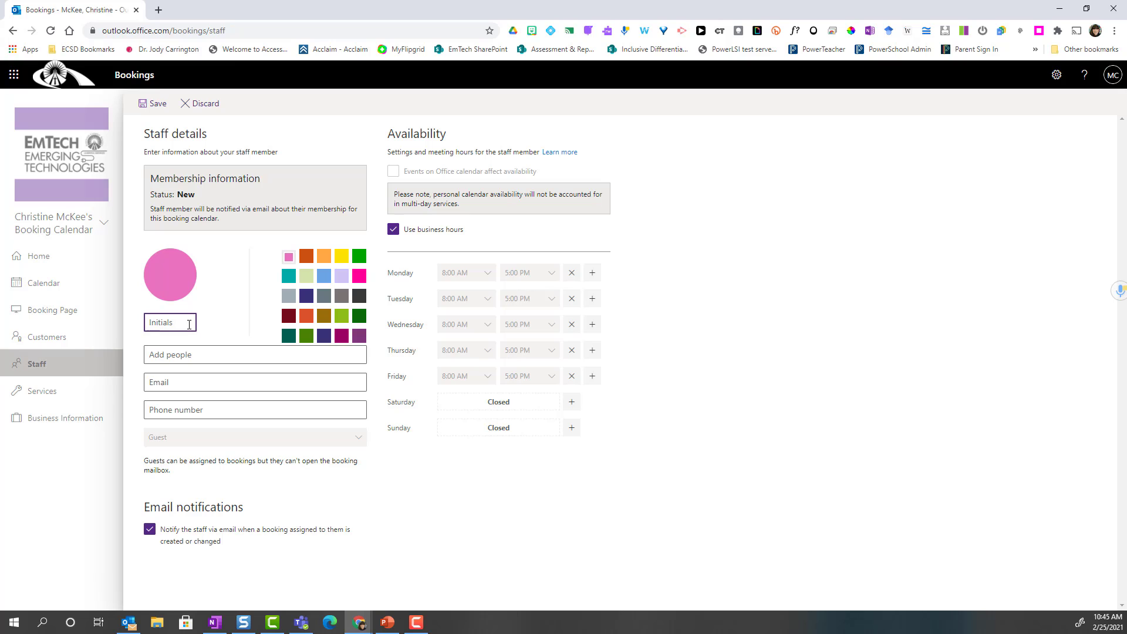
pyautogui.write('LS')
pyautogui.click(186, 355)
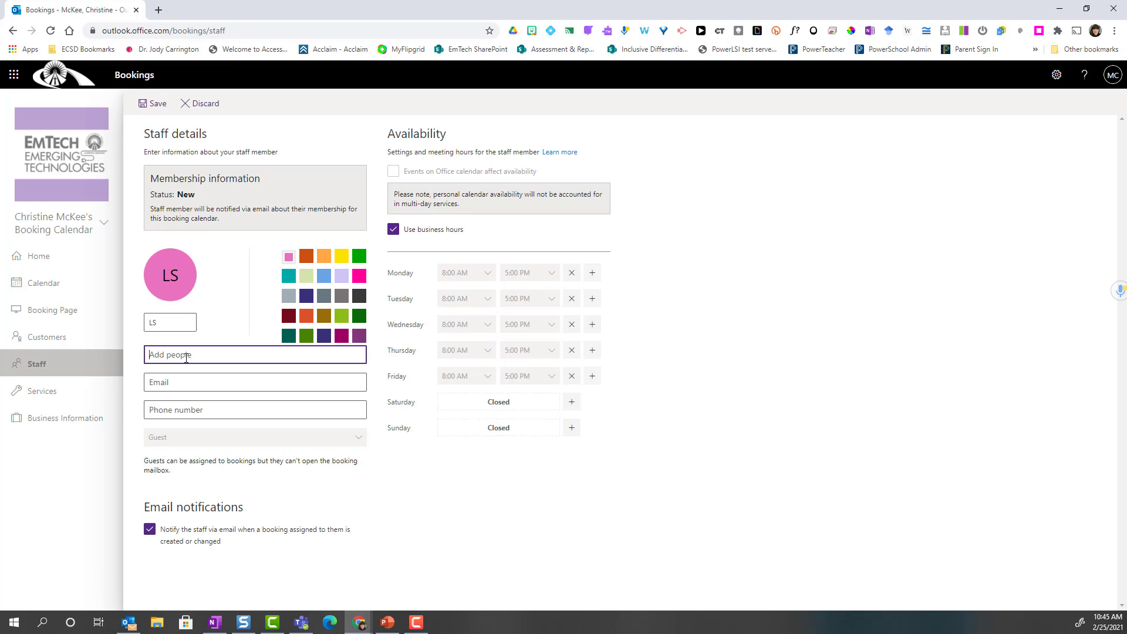
pyautogui.write('Sean')
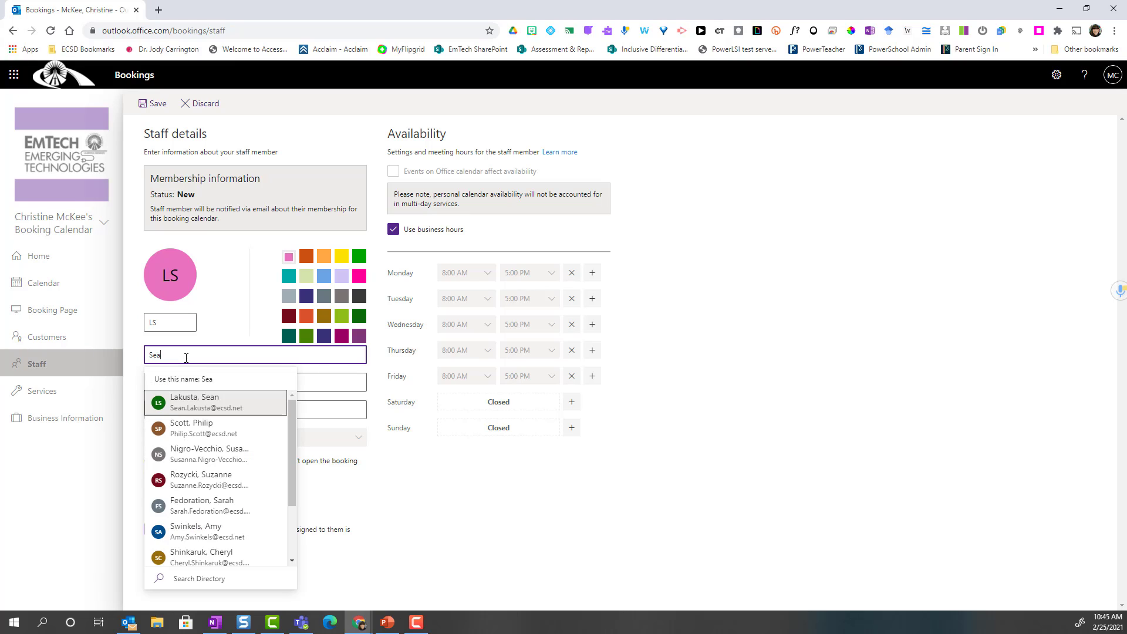
pyautogui.click(207, 405)
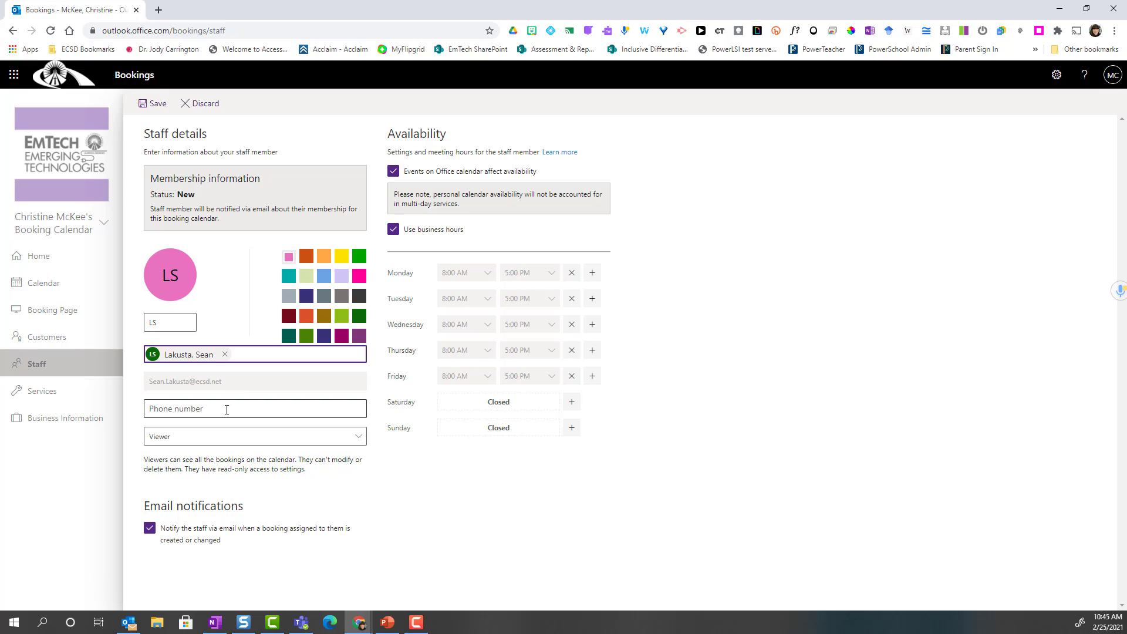
pyautogui.click(227, 410)
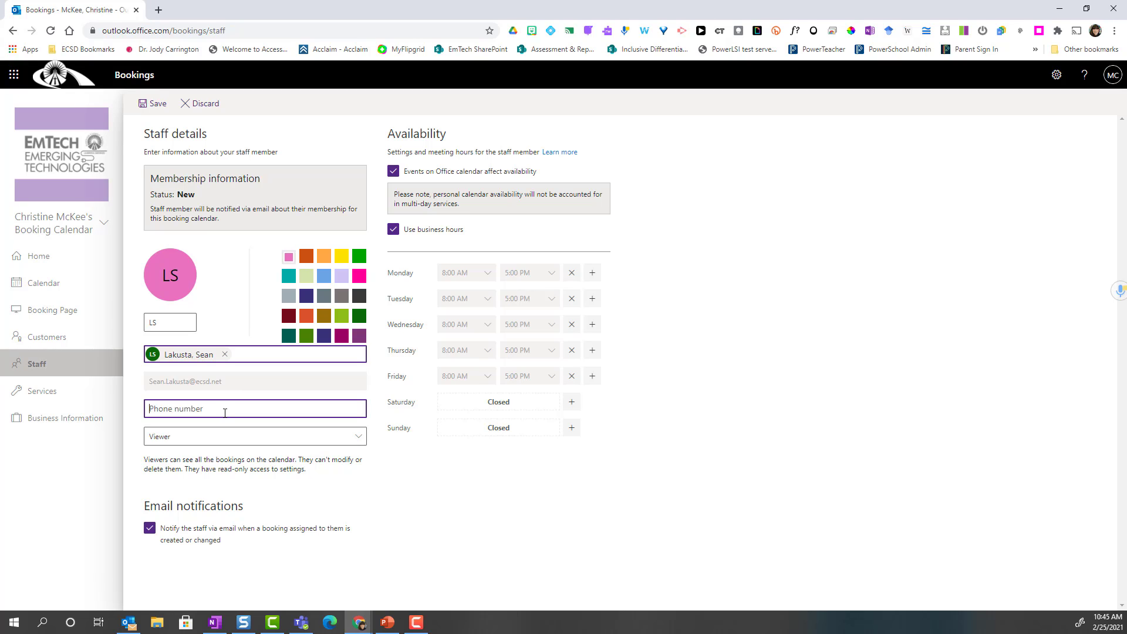
pyautogui.click(177, 442)
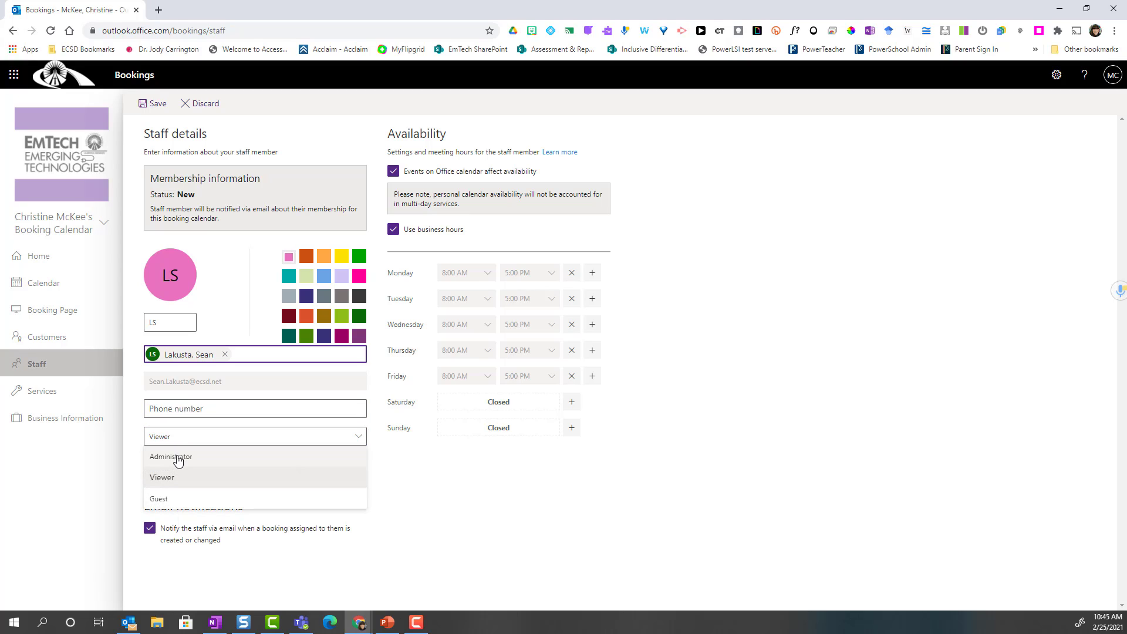
pyautogui.click(181, 457)
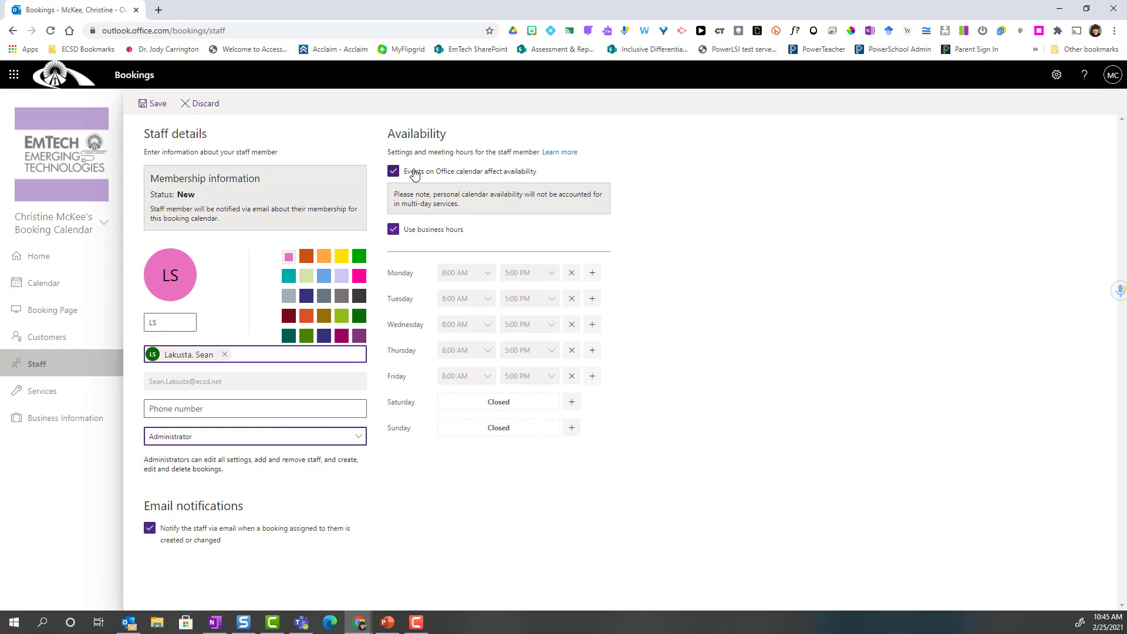
# - Turn off calendar and business-hours availability, leave only Thursday working hours, and save
pyautogui.click(394, 178)
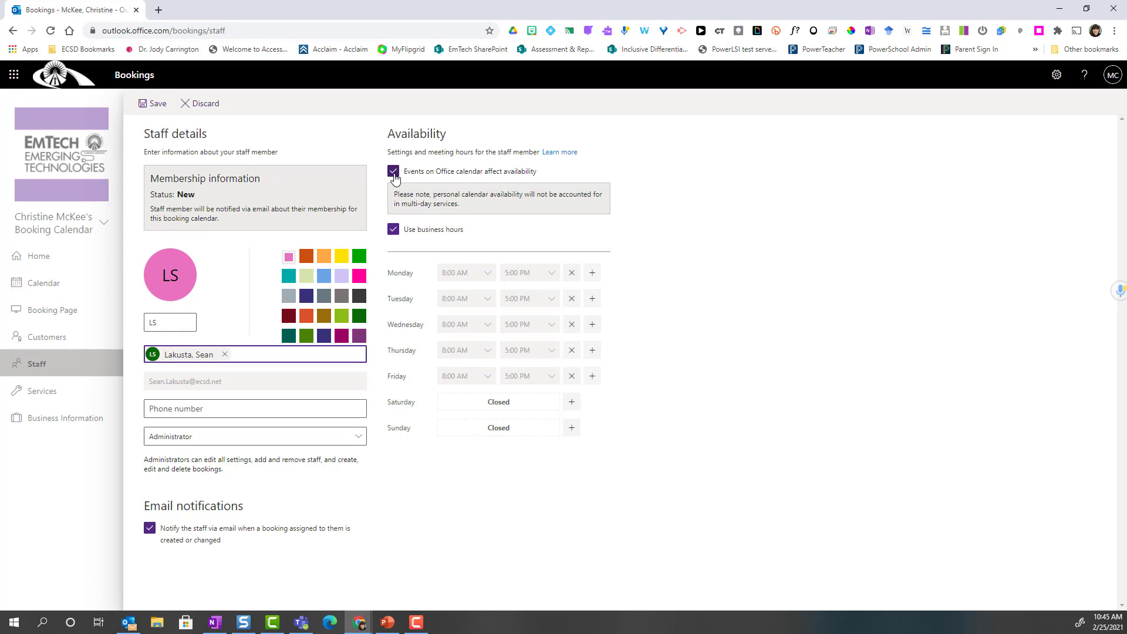
pyautogui.click(393, 231)
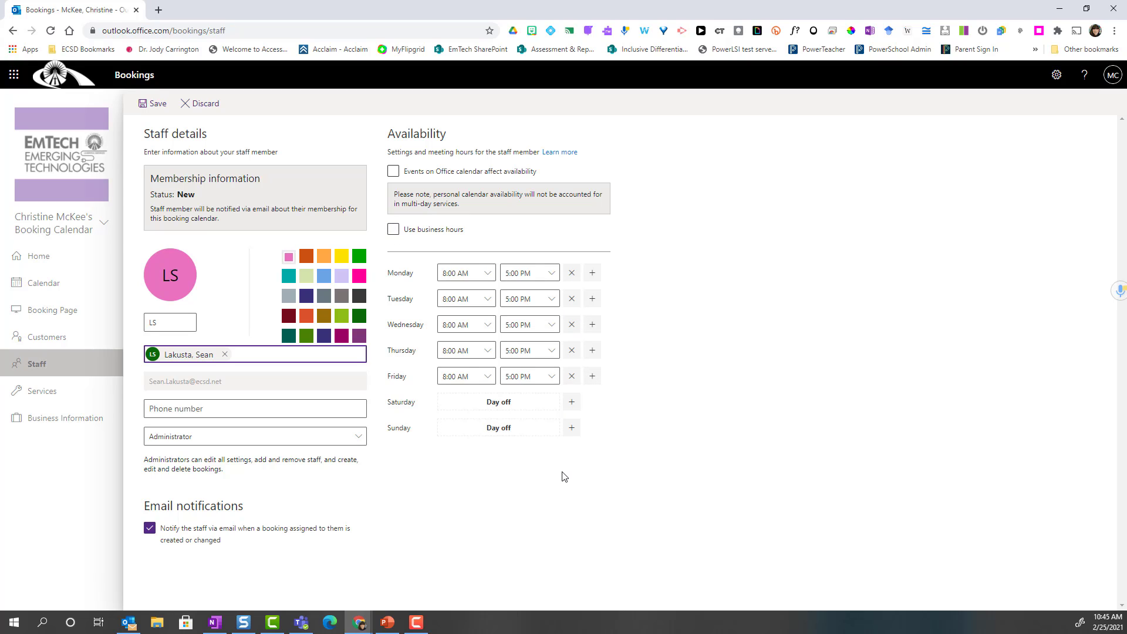
pyautogui.click(572, 273)
pyautogui.click(571, 299)
pyautogui.click(571, 325)
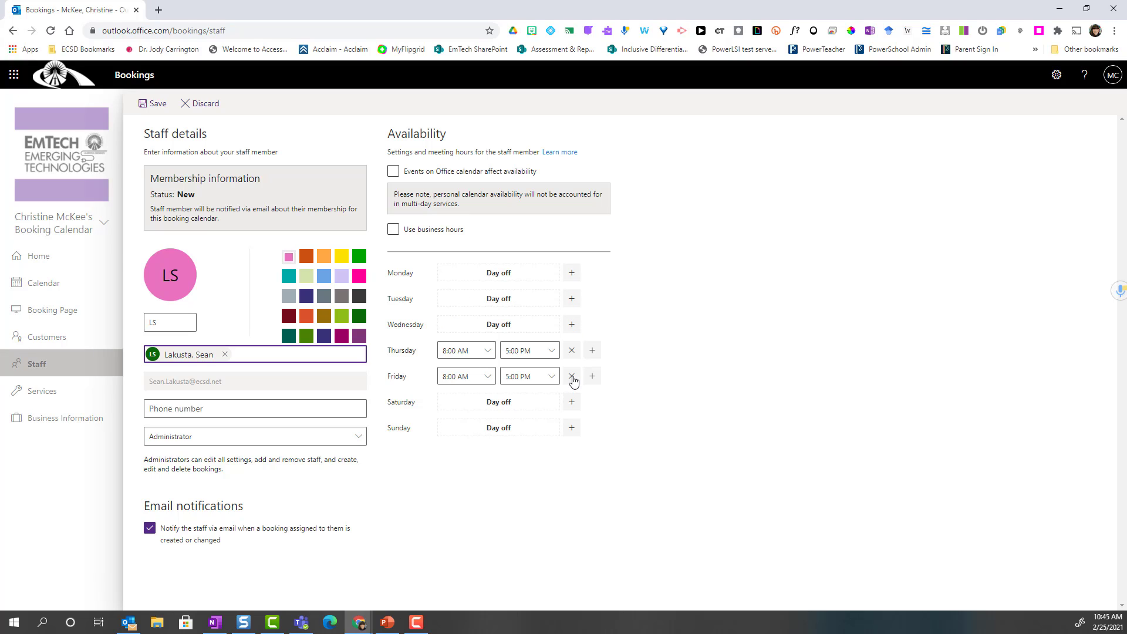
pyautogui.click(572, 378)
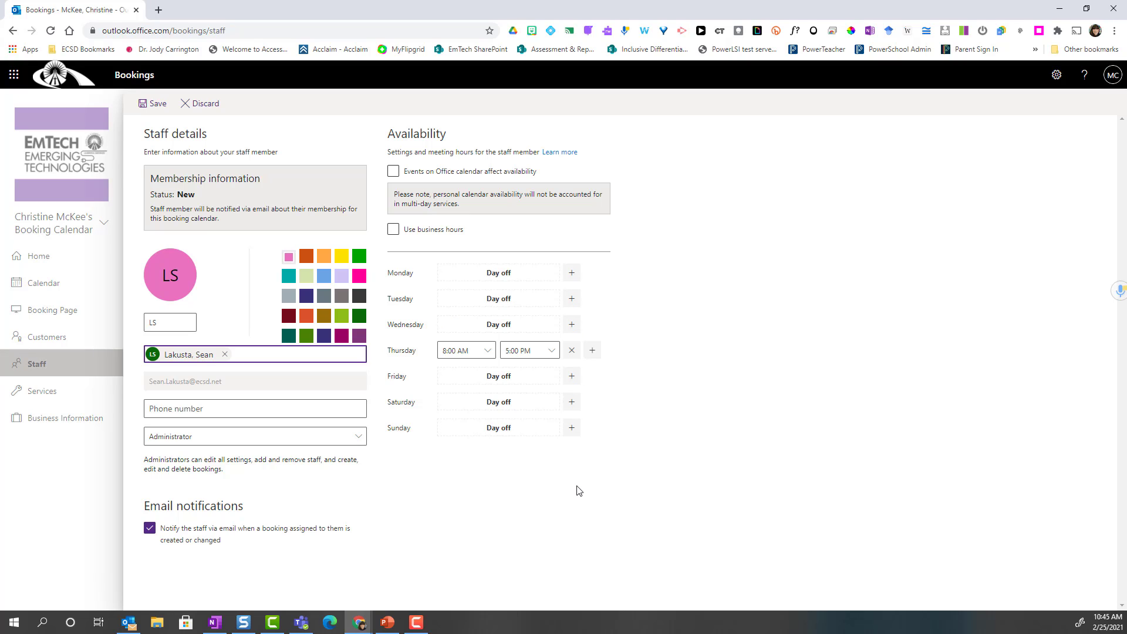
pyautogui.click(157, 103)
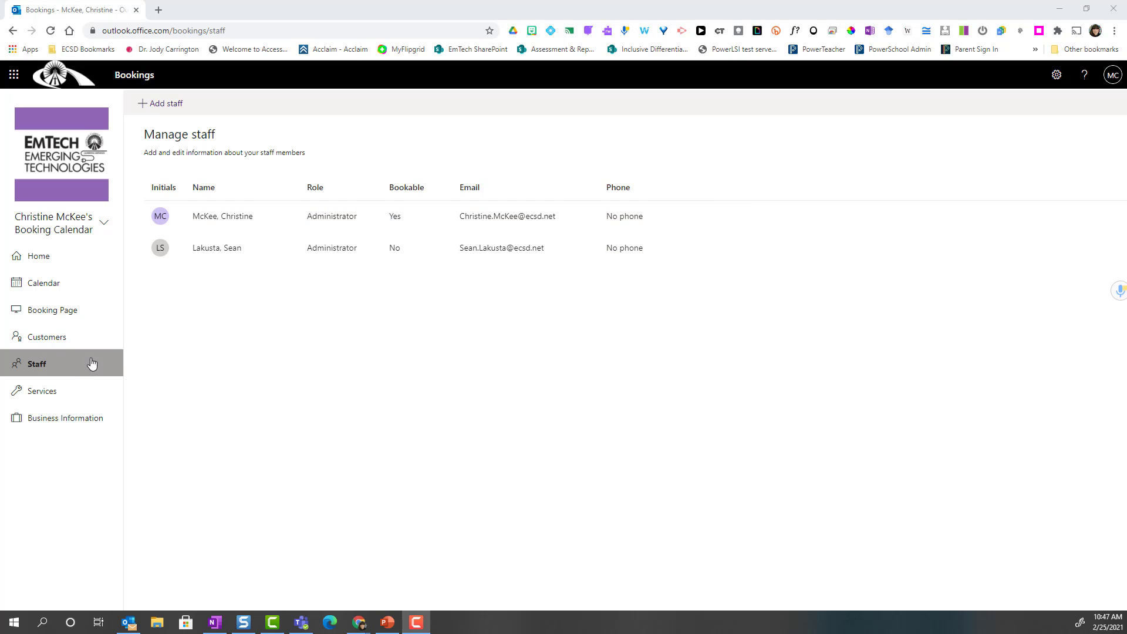
# - Open the Spring Demonstration of Learning service from Services, review it, and save it
pyautogui.click(60, 393)
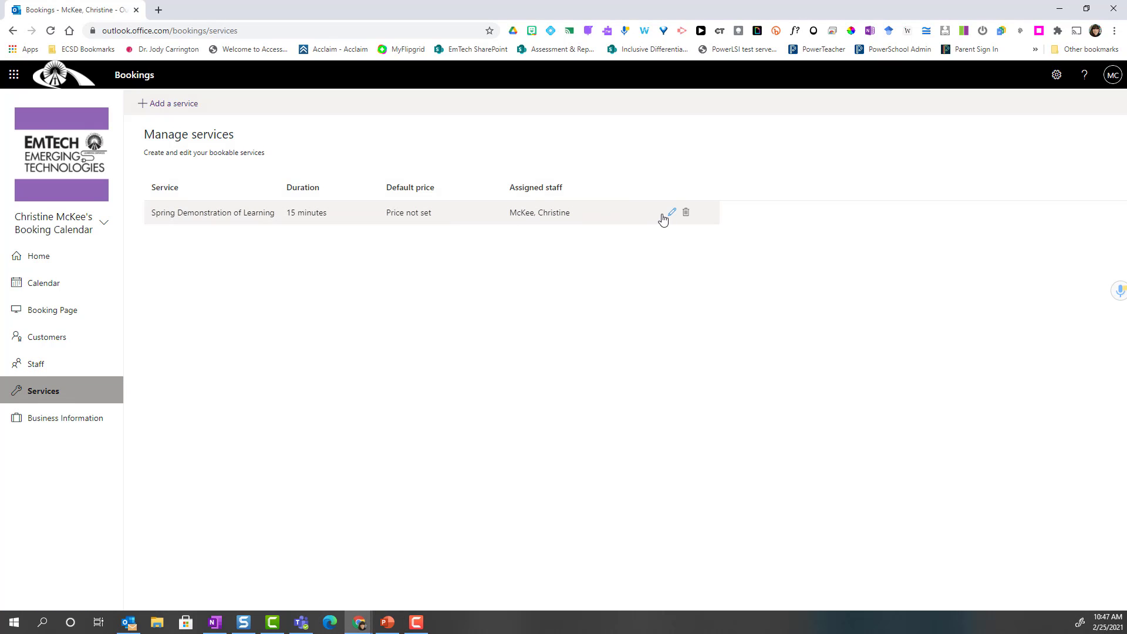
pyautogui.click(673, 213)
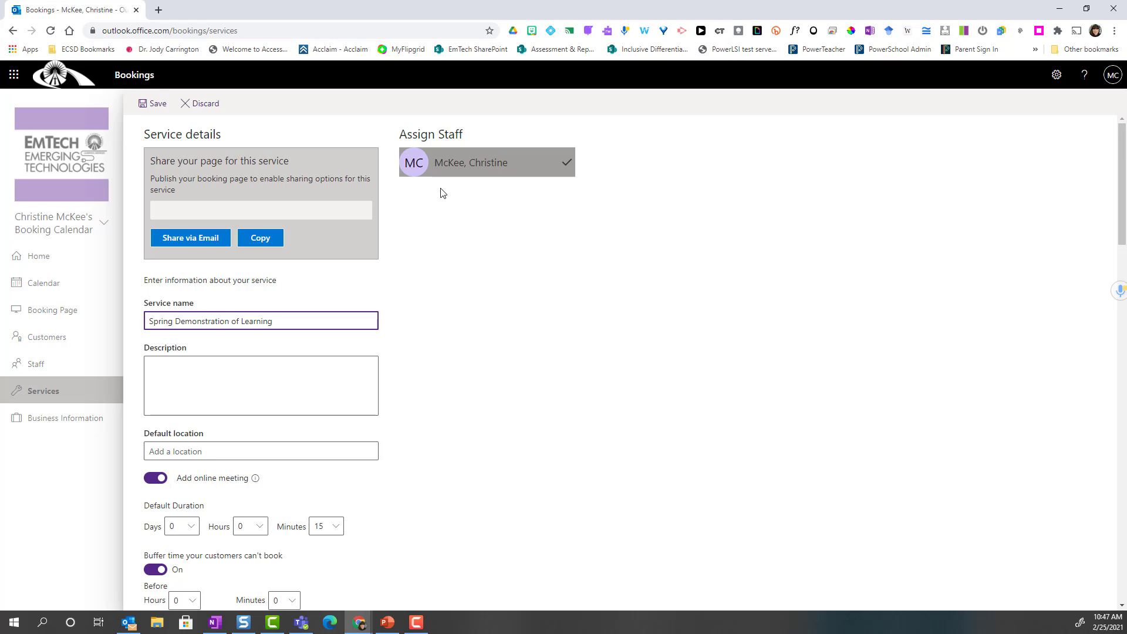
pyautogui.click(152, 104)
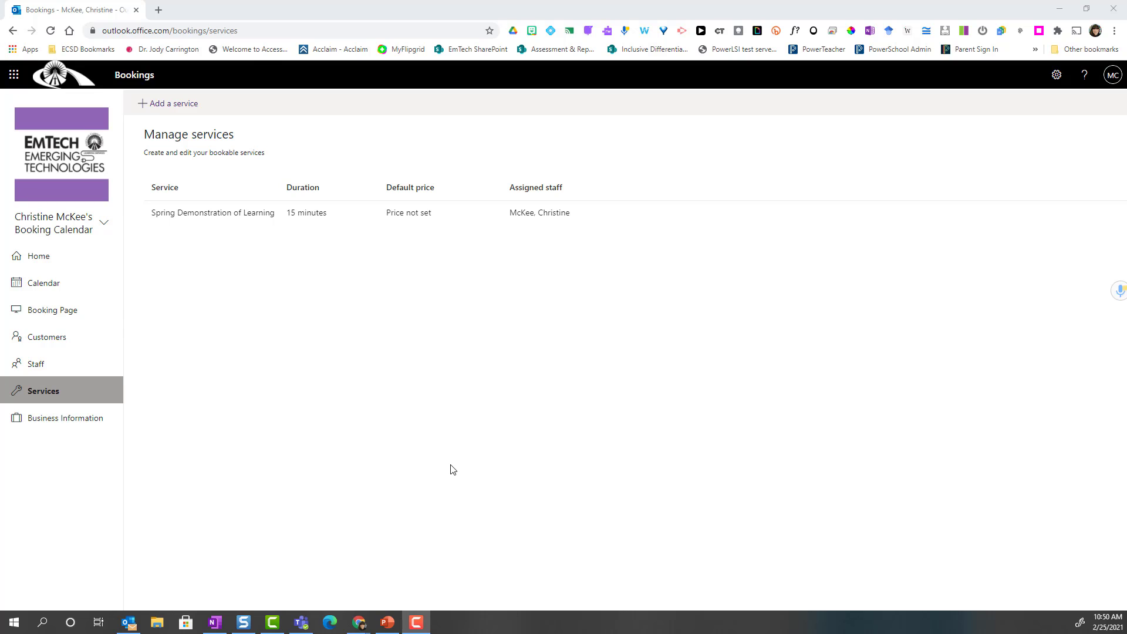
# - In Booking Page settings, toggle the organisation-account requirement and disable search engine indexing
pyautogui.click(76, 315)
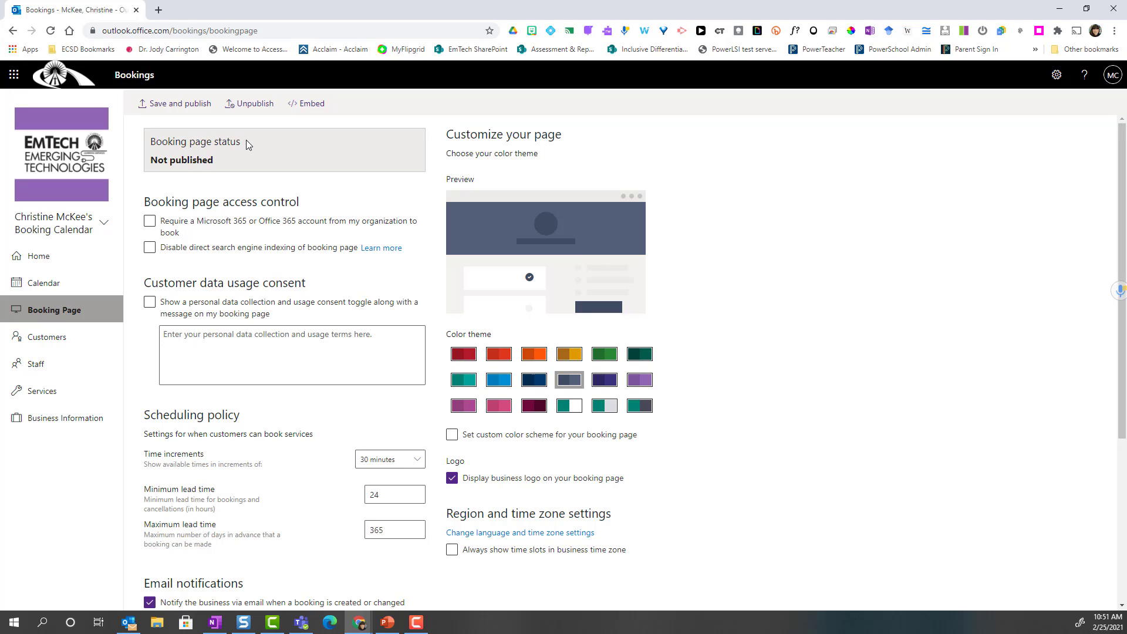
pyautogui.click(200, 237)
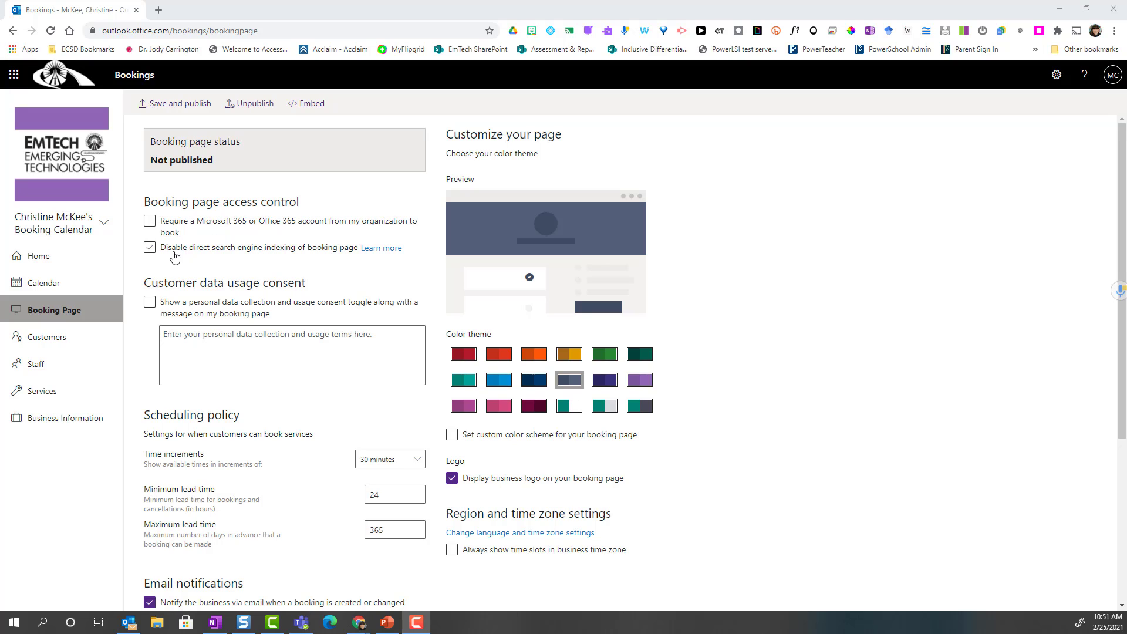
pyautogui.click(151, 249)
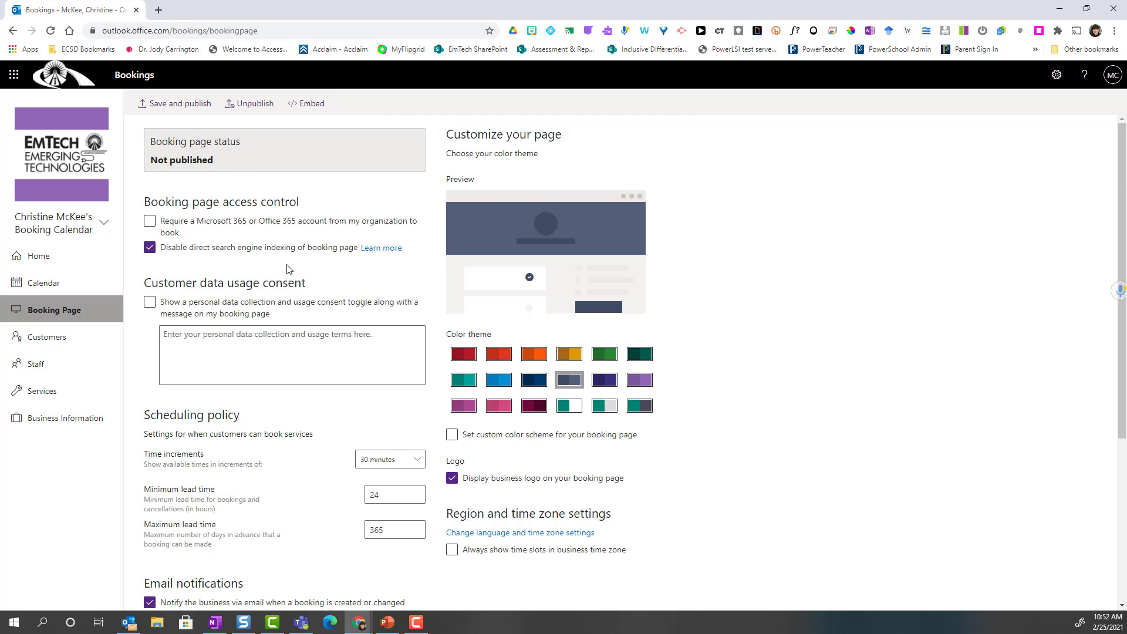
# - Set booking time increments to 20 minutes and maximum lead time to 30 days
pyautogui.scroll(-3, 288, 269)
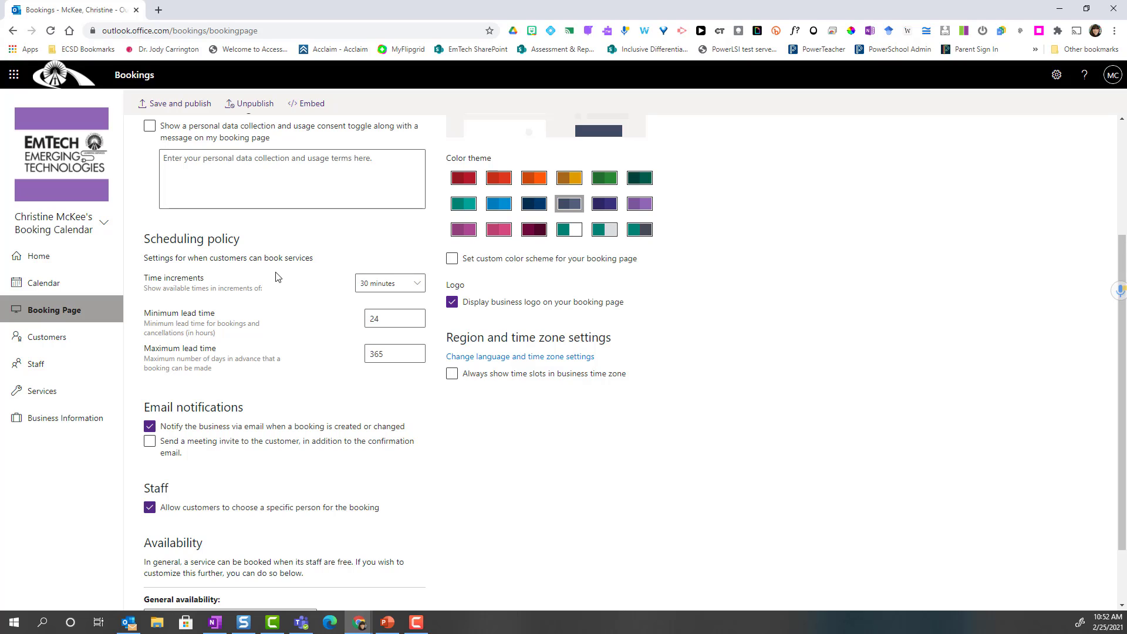
pyautogui.click(404, 289)
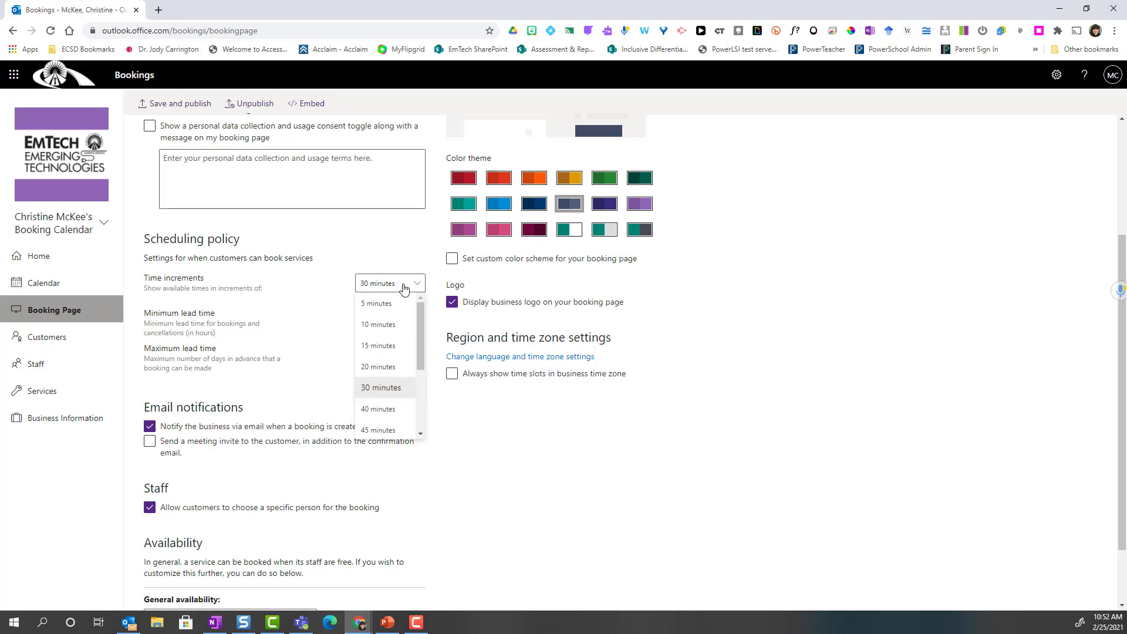
pyautogui.click(390, 367)
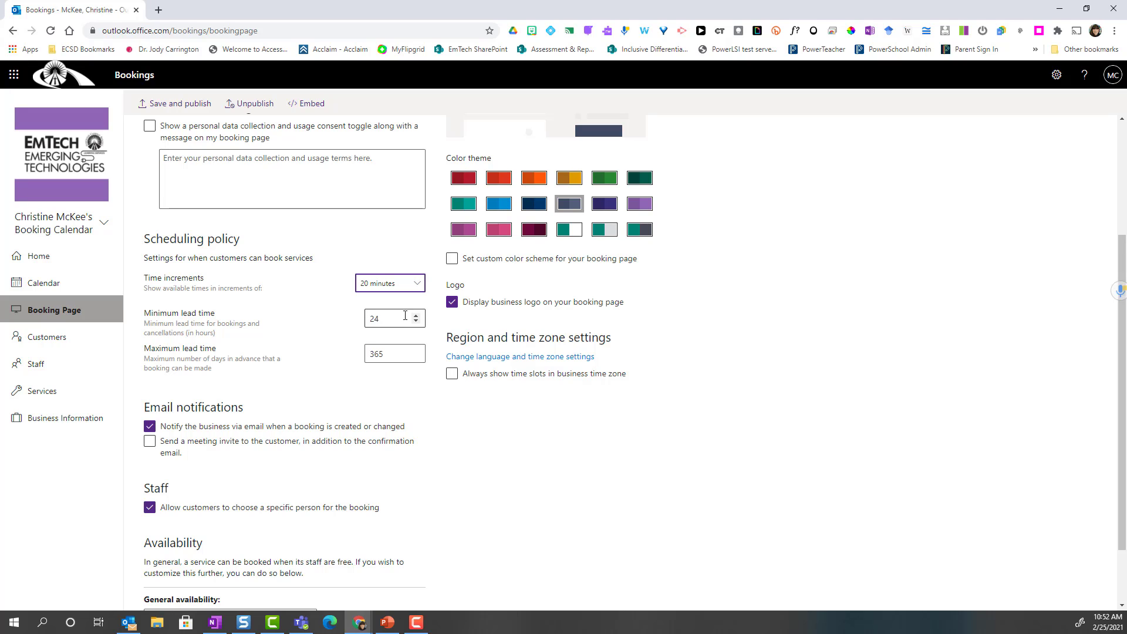
pyautogui.moveTo(394, 354); pyautogui.dragTo(361, 357)
pyautogui.write('30')
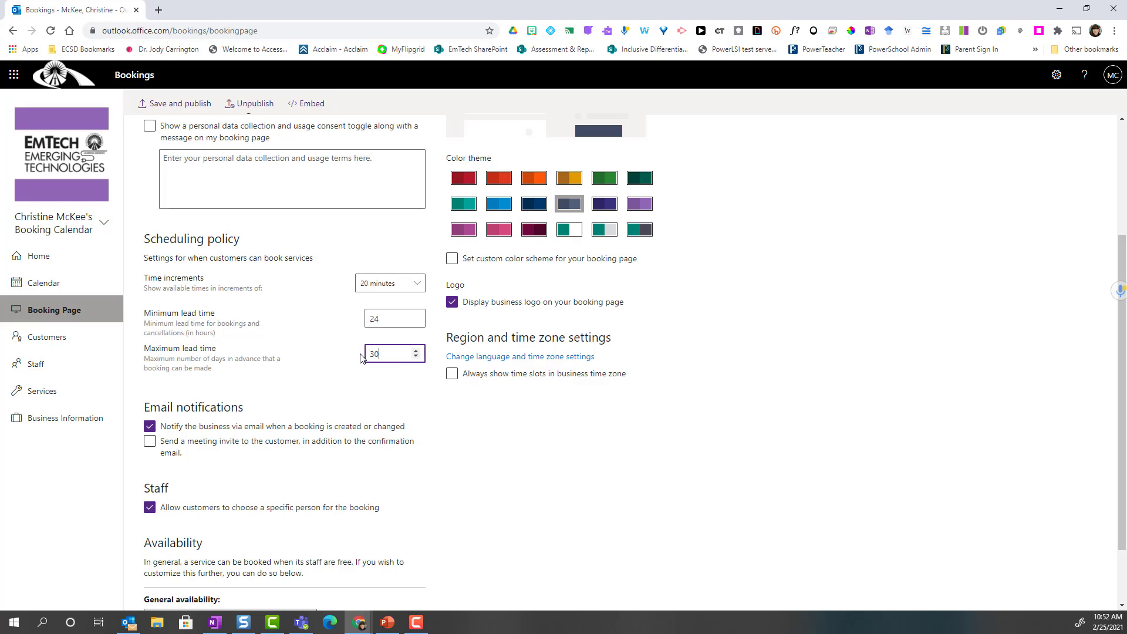
pyautogui.click(401, 391)
pyautogui.scroll(-2, 434, 393)
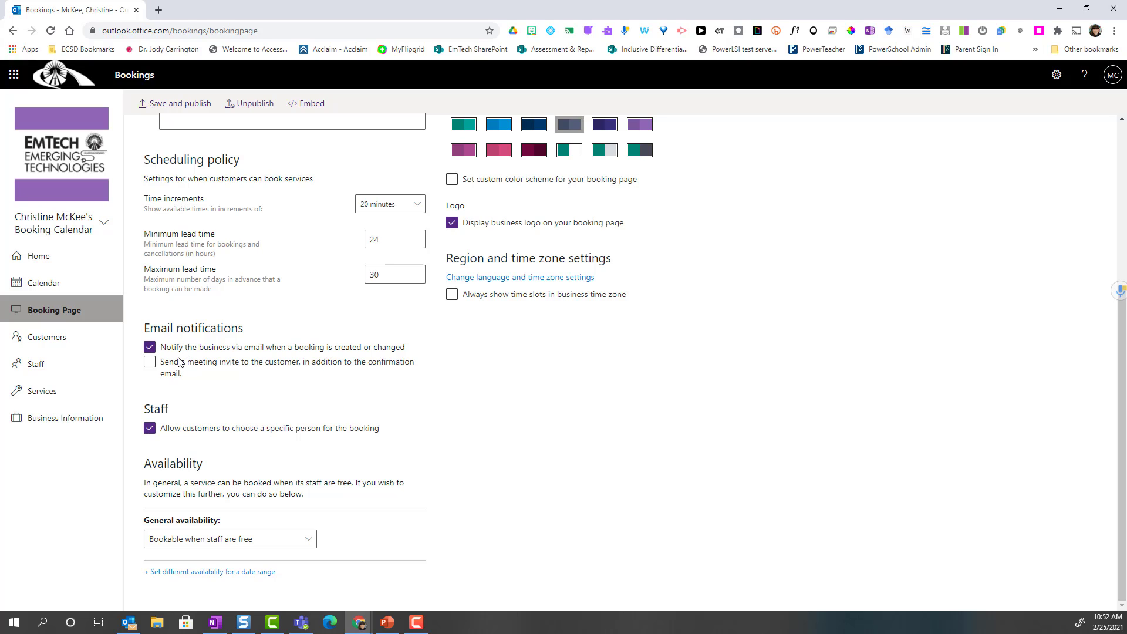
# - Enable sending a meeting invite to customers and set general availability to Not bookable
pyautogui.click(150, 362)
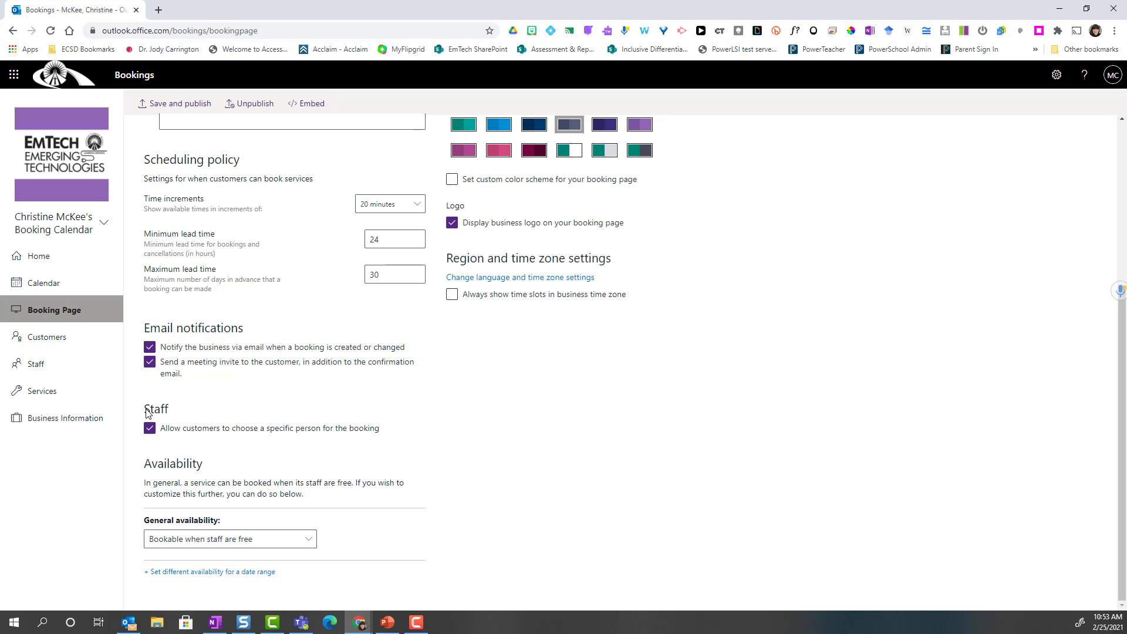
pyautogui.click(294, 544)
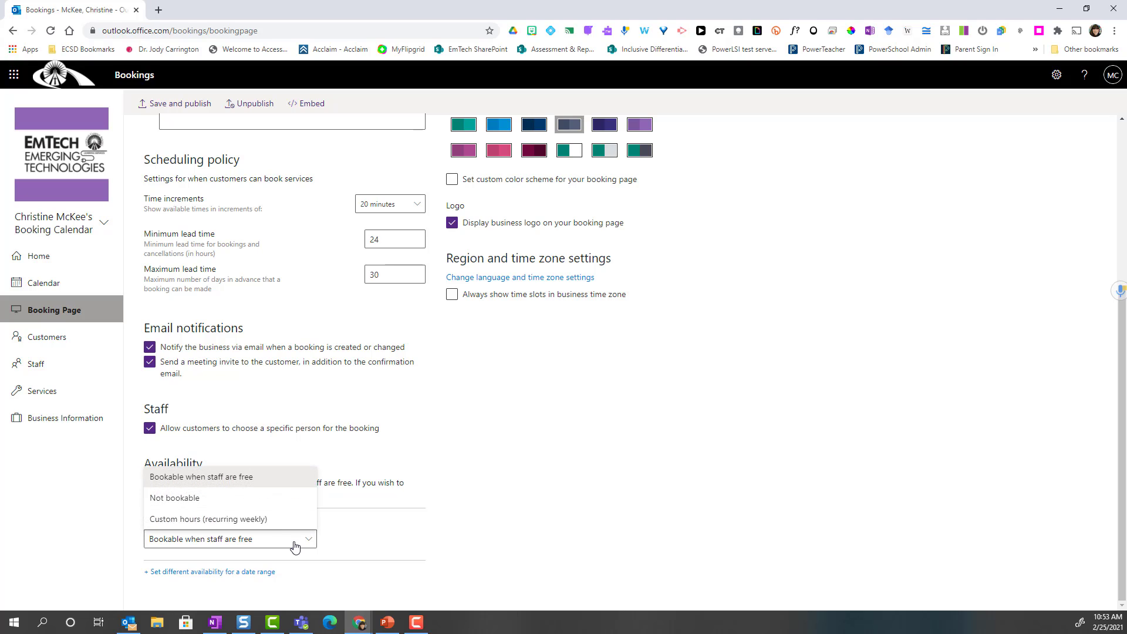
pyautogui.click(272, 500)
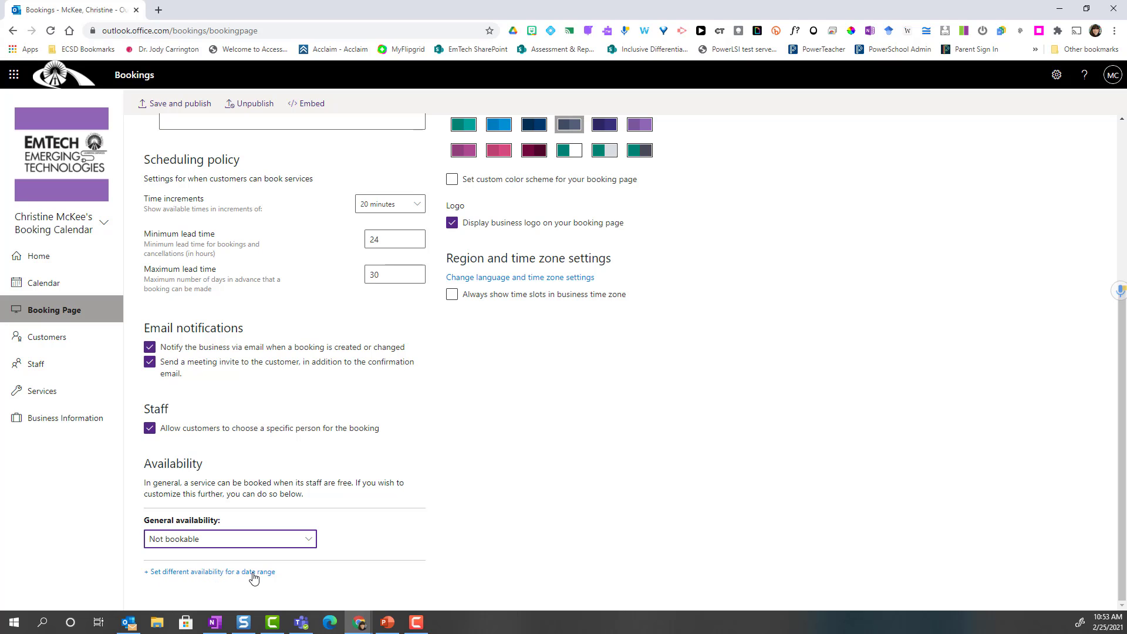
# - Add a separate availability range starting and ending on March 11, 2021
pyautogui.click(224, 572)
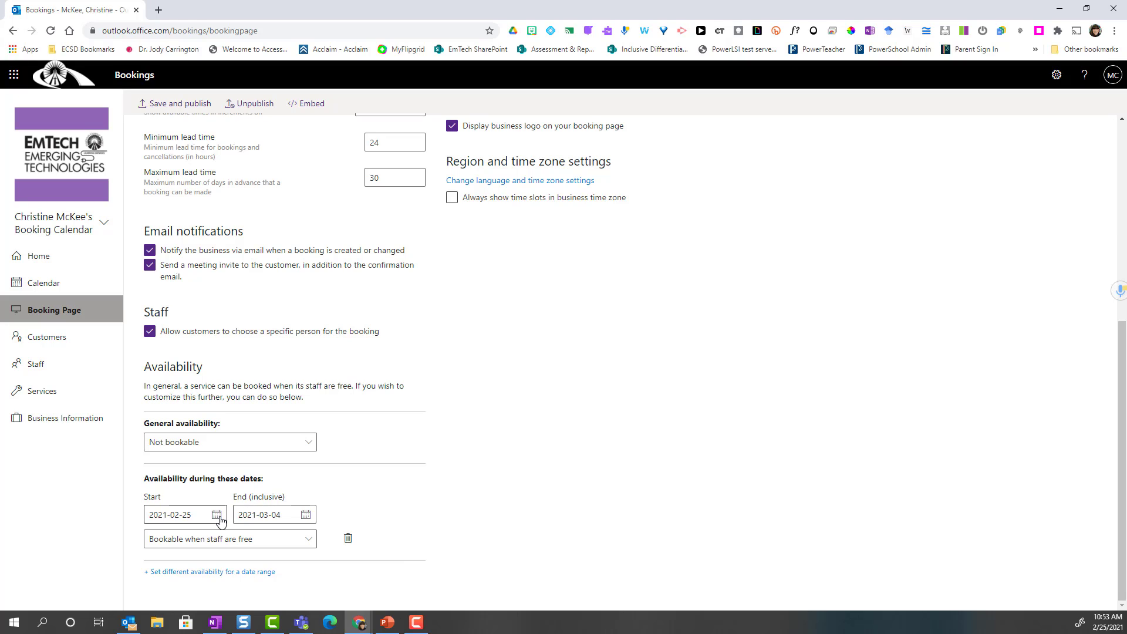
pyautogui.click(218, 517)
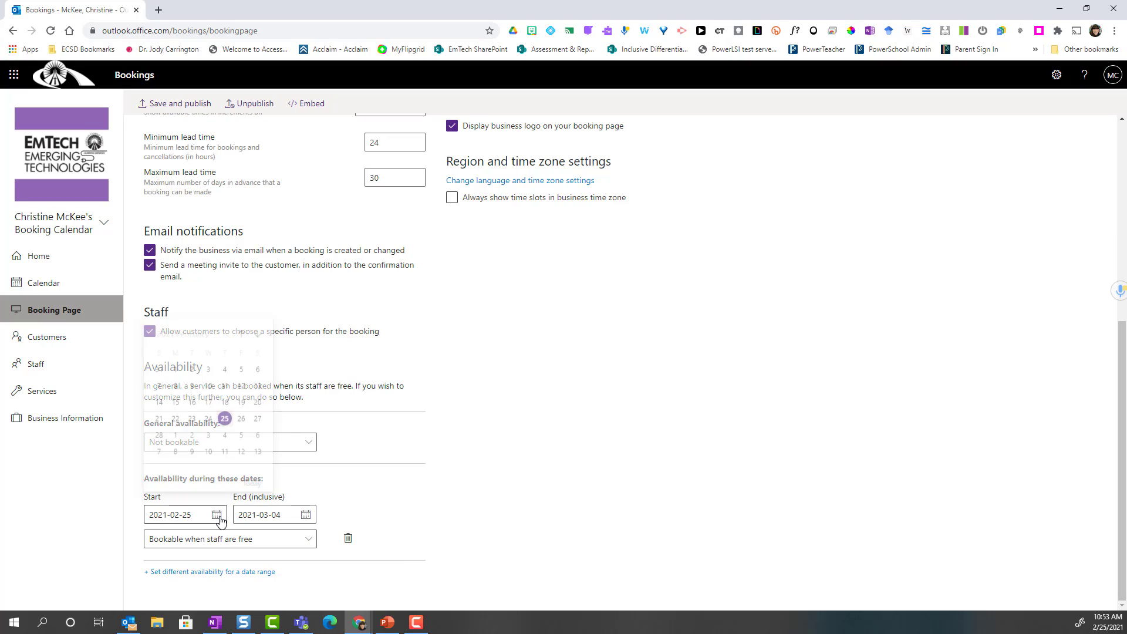
pyautogui.click(258, 332)
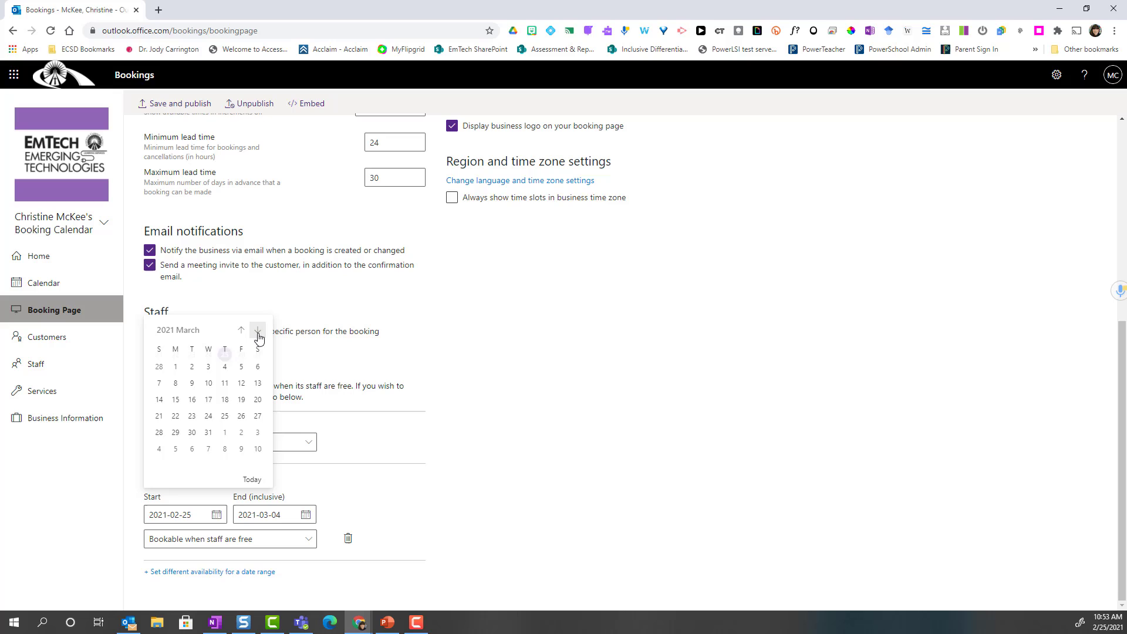
pyautogui.click(226, 383)
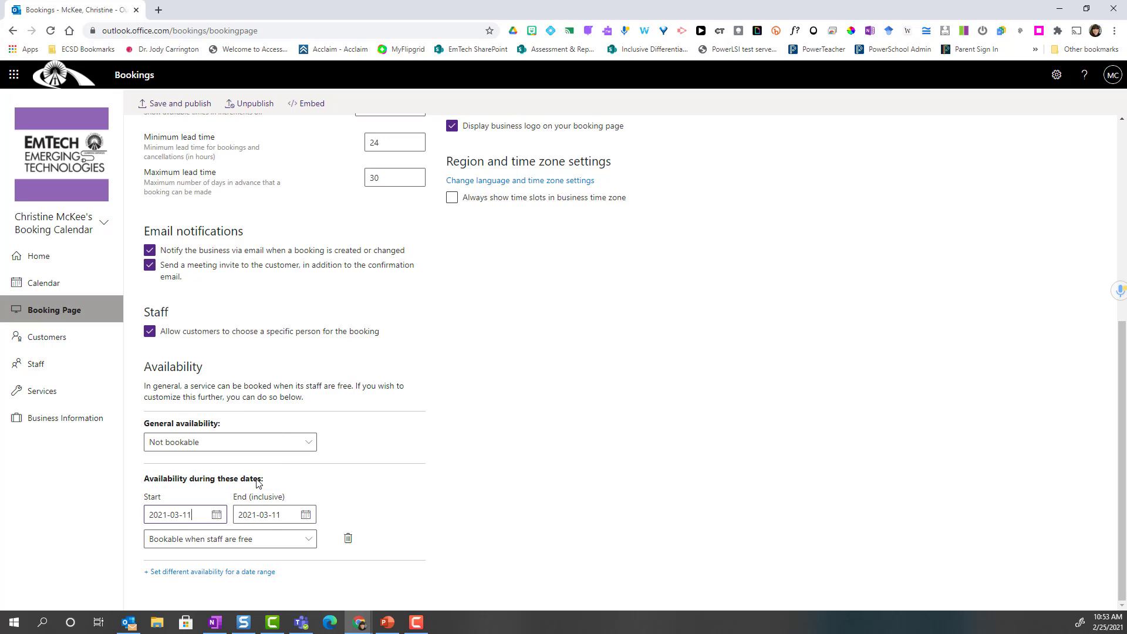
pyautogui.click(305, 515)
pyautogui.click(314, 402)
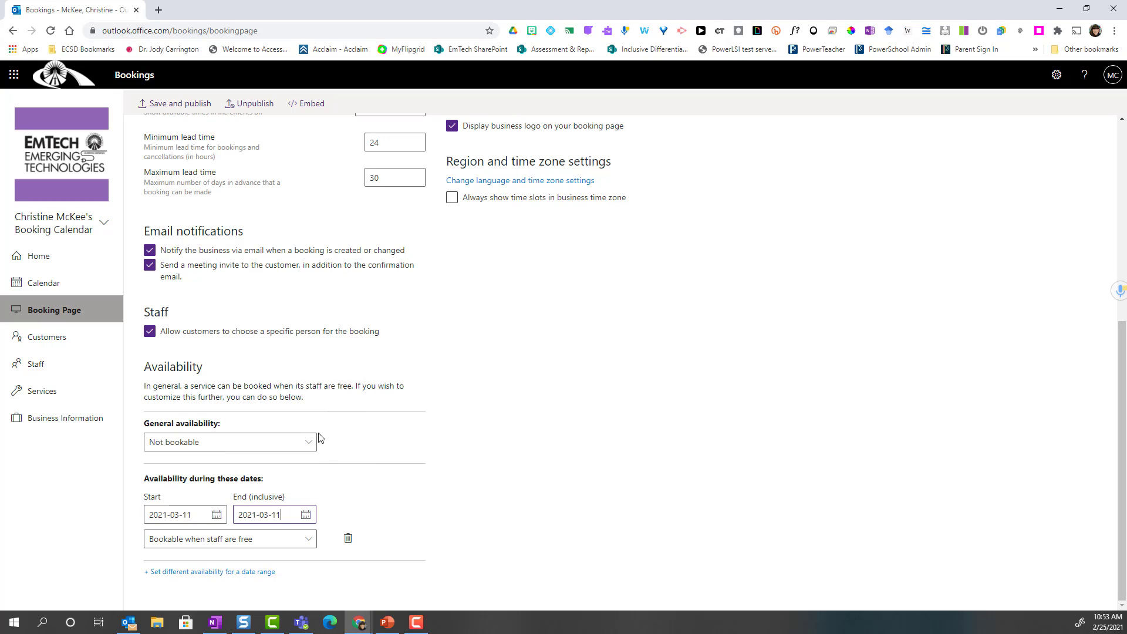
# - Use custom weekly hours for only Thursday, 1:00–4:30 PM plus a 5:30–7:30 PM slot
pyautogui.click(310, 537)
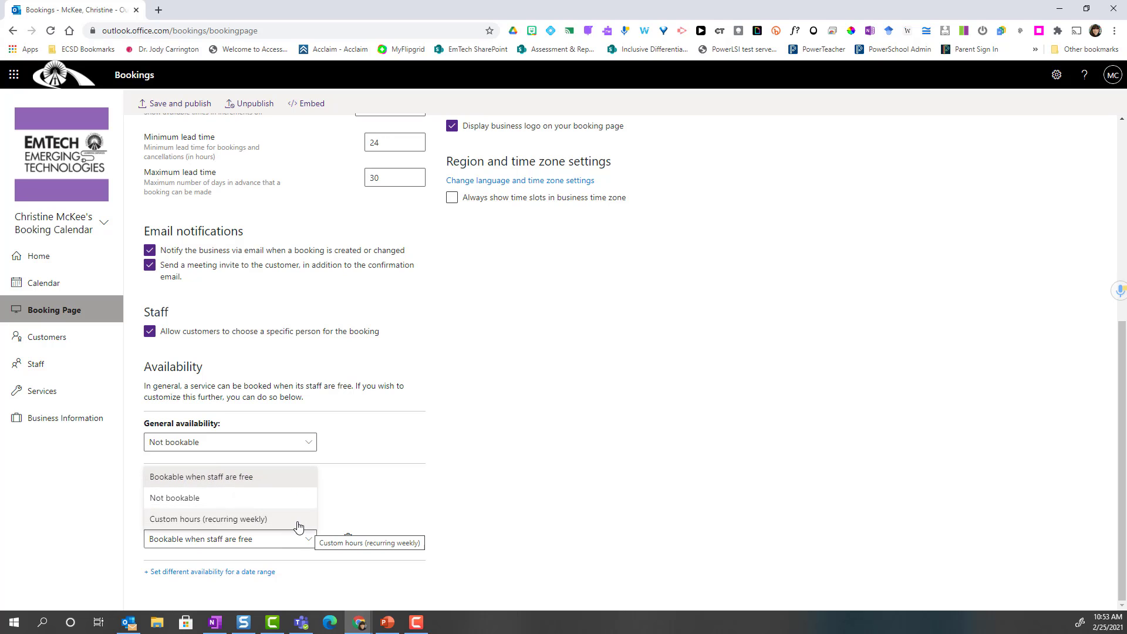
pyautogui.click(297, 522)
pyautogui.scroll(-3, 457, 527)
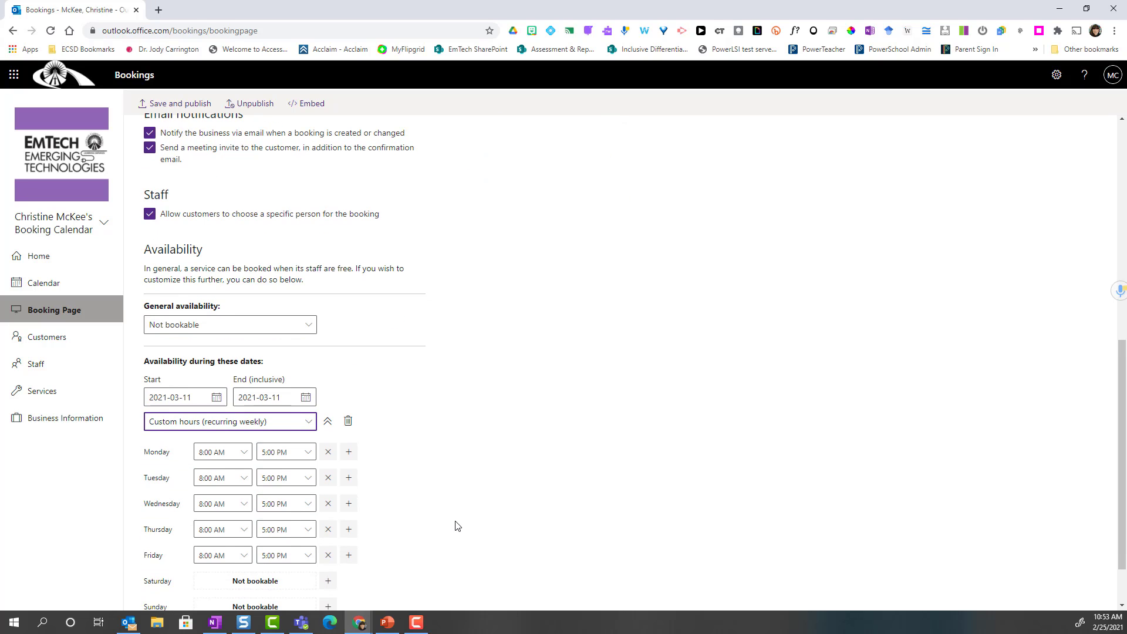
pyautogui.click(328, 386)
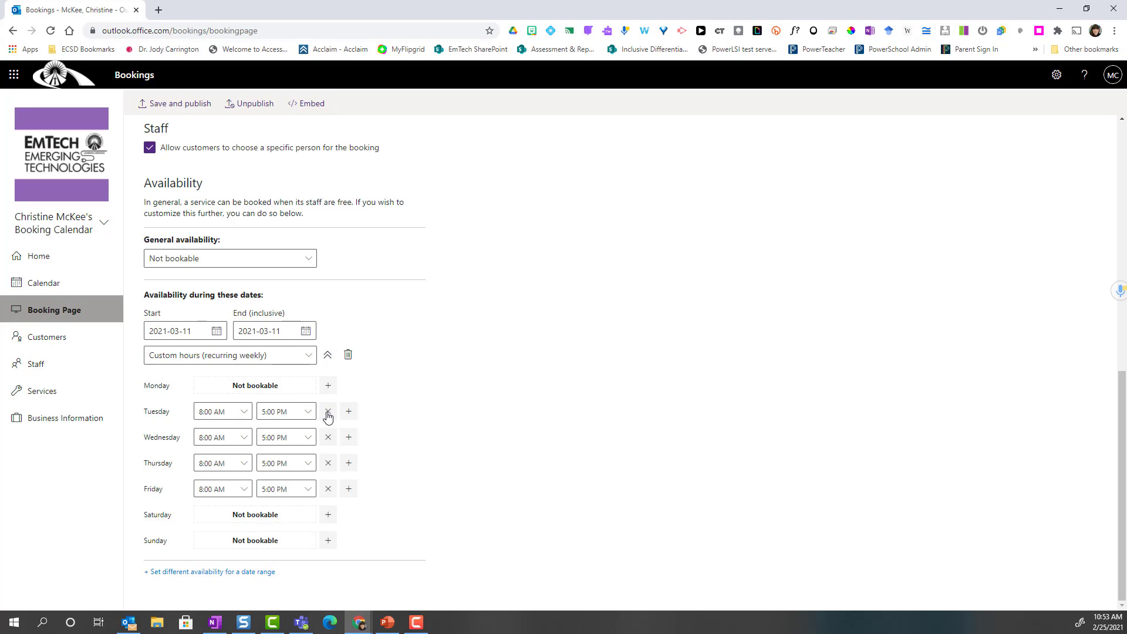
pyautogui.click(328, 411)
pyautogui.click(332, 441)
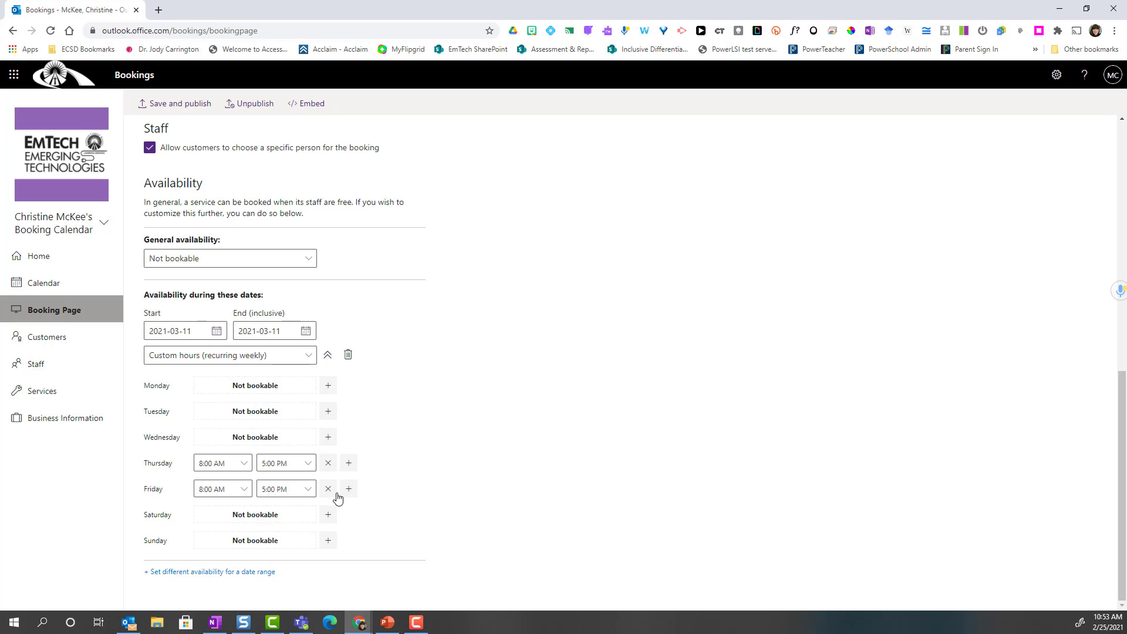
pyautogui.click(333, 492)
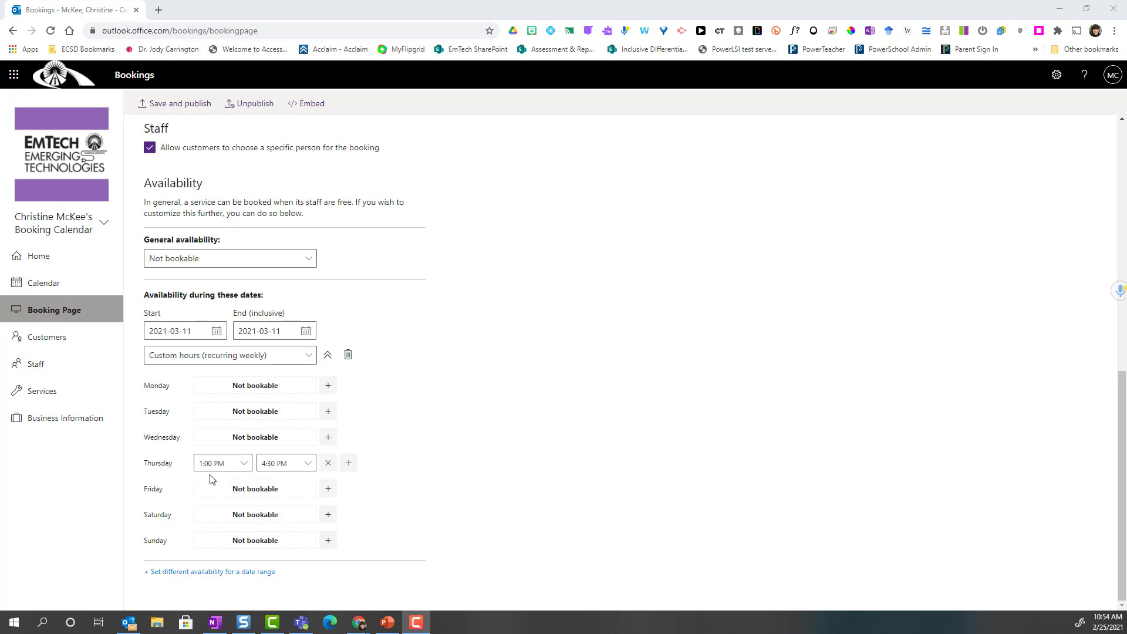
pyautogui.click(349, 468)
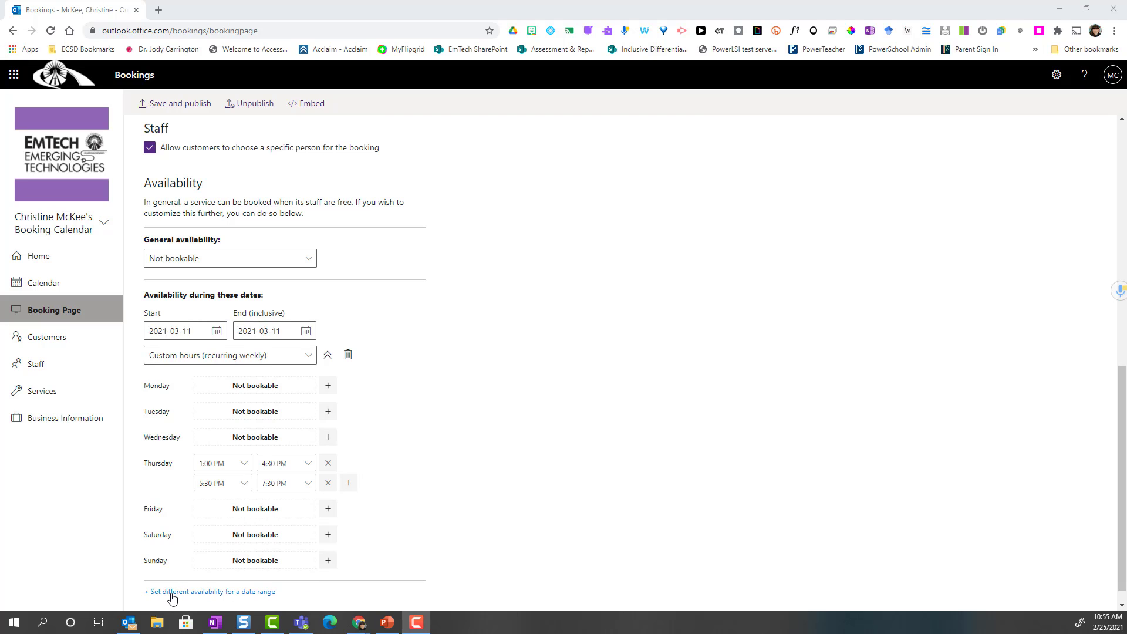
pyautogui.click(229, 594)
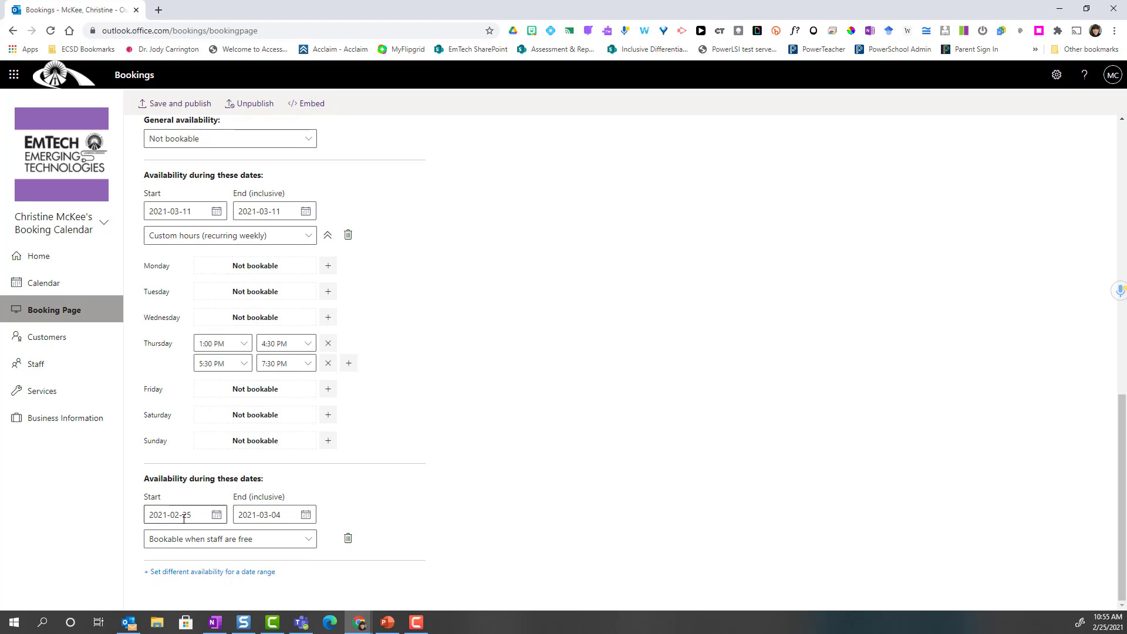
pyautogui.click(253, 540)
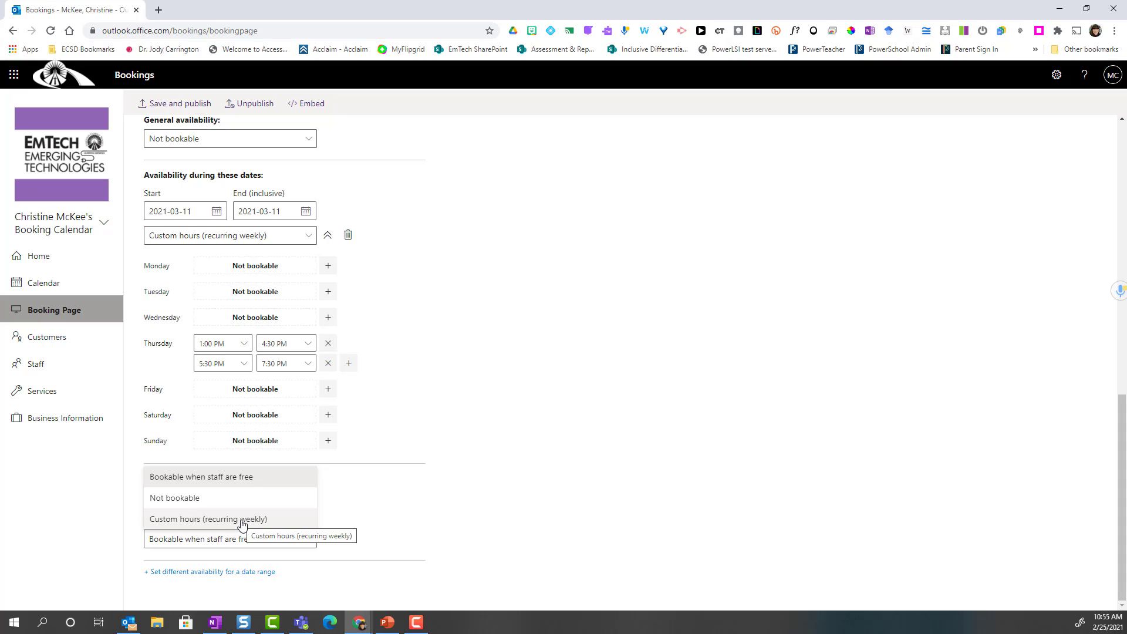
pyautogui.click(413, 529)
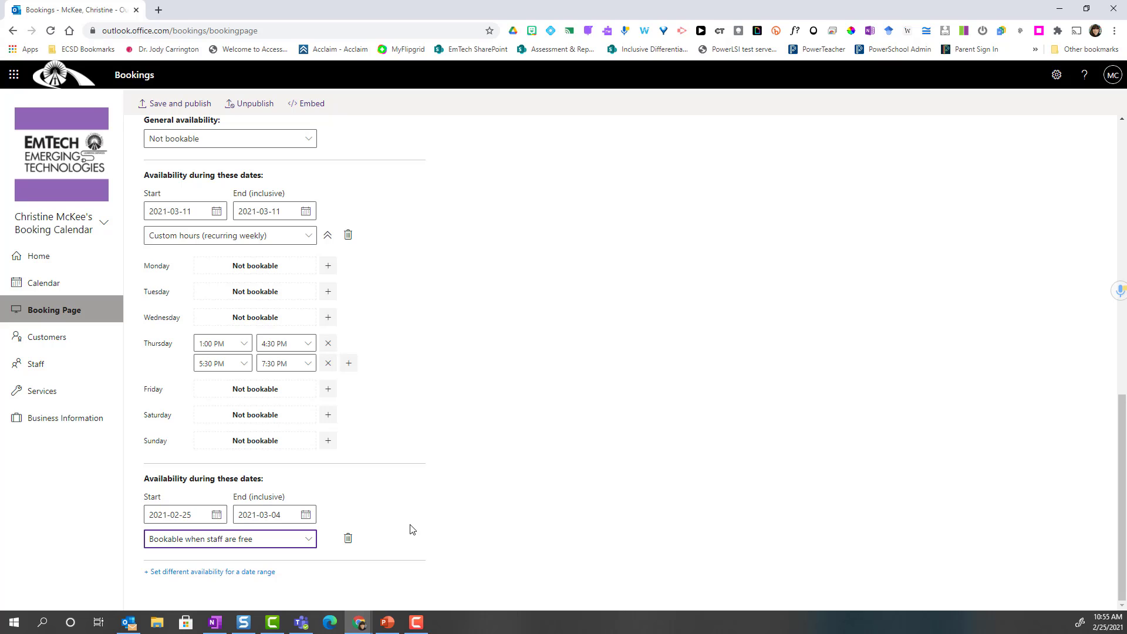
pyautogui.click(349, 543)
pyautogui.scroll(2, 740, 354)
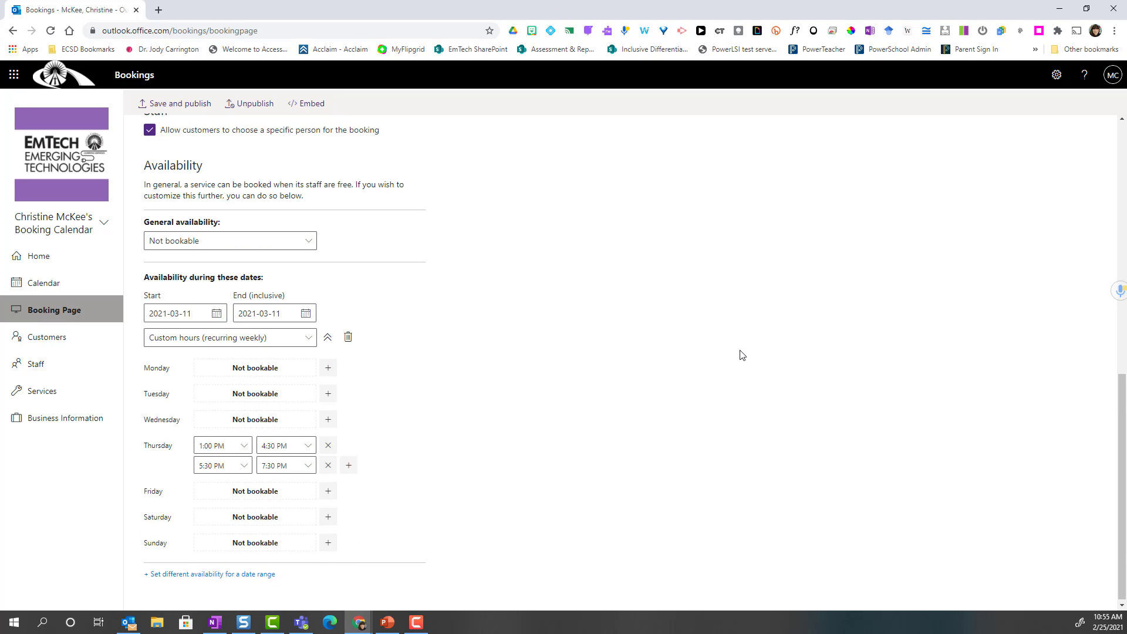
pyautogui.scroll(7, 740, 354)
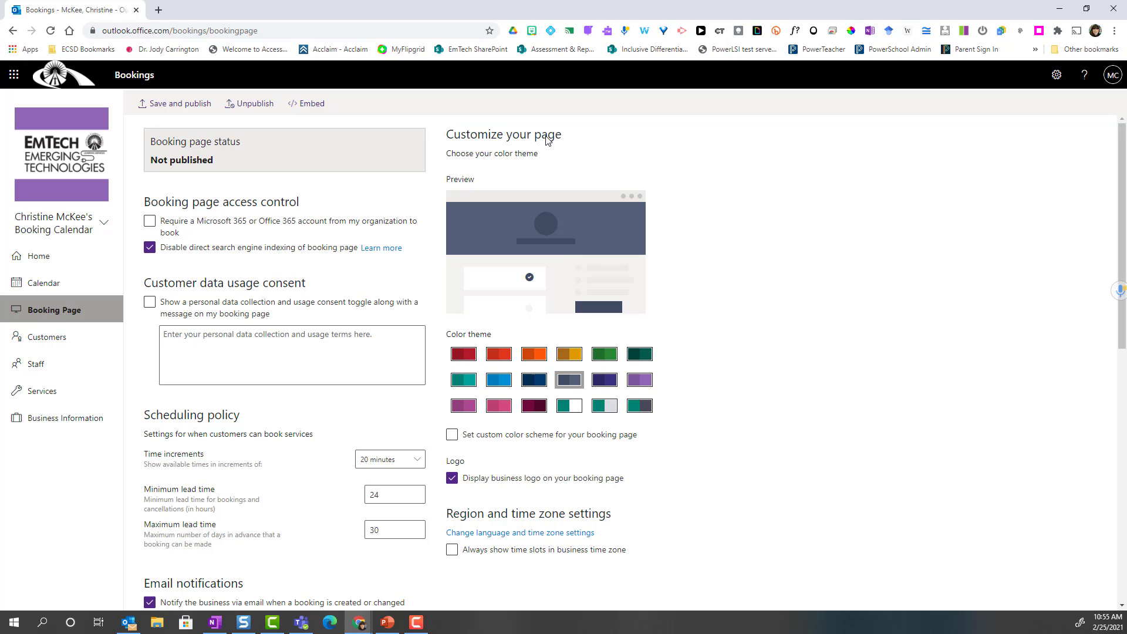
# - Pick the purple swatch in the Color theme grid under Customize your page
pyautogui.click(637, 382)
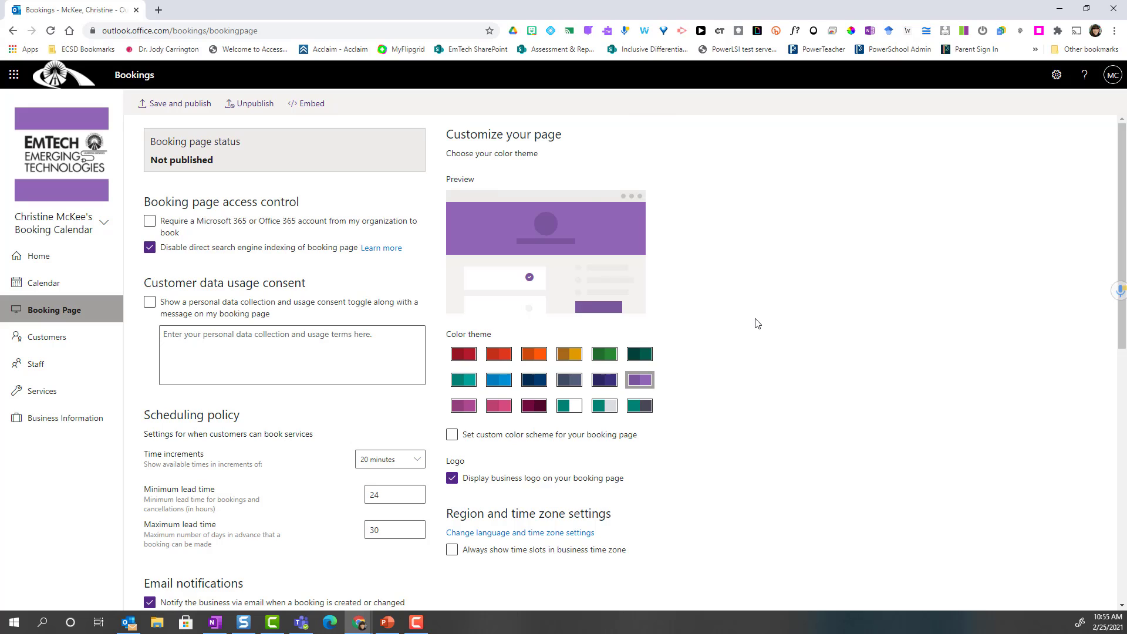
pyautogui.scroll(-3, 757, 324)
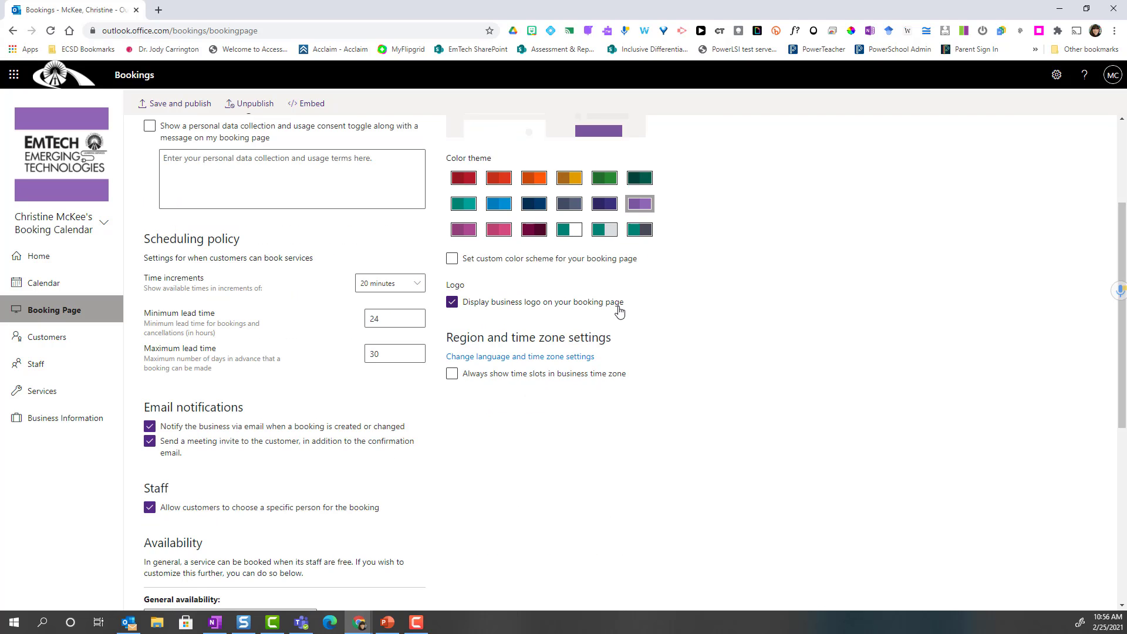
pyautogui.scroll(-2, 620, 311)
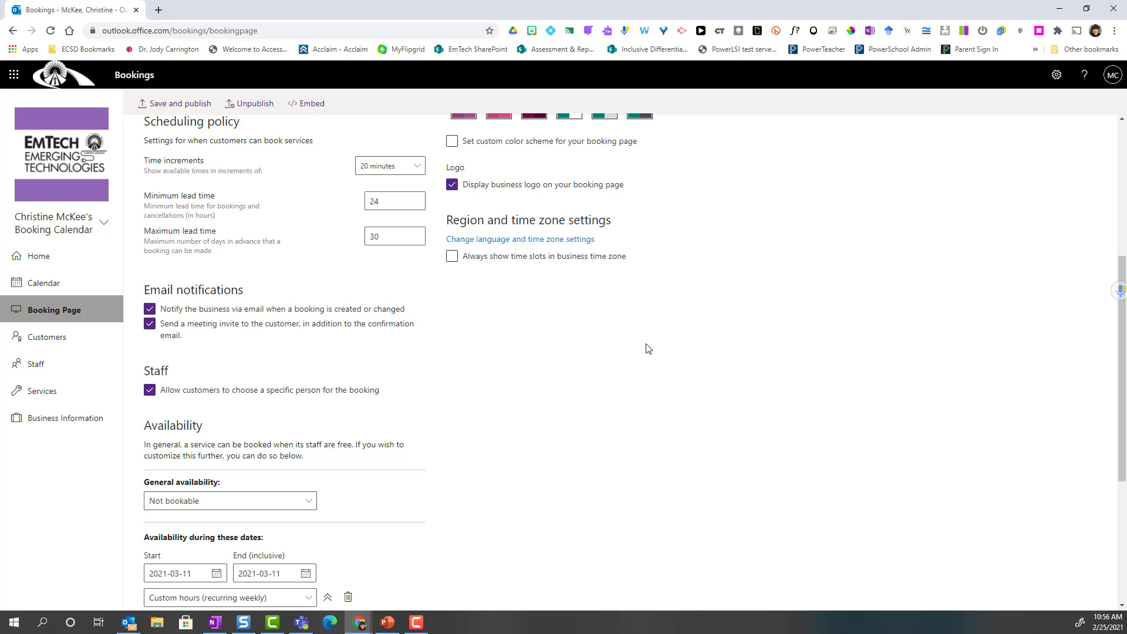
pyautogui.scroll(2, 652, 350)
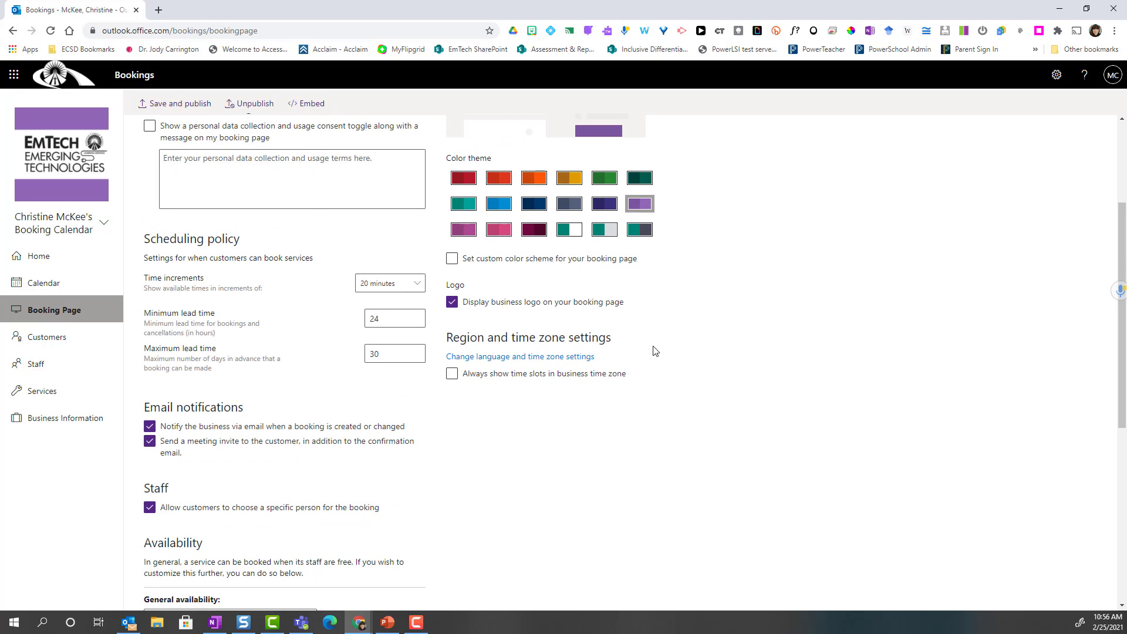
pyautogui.scroll(3, 655, 351)
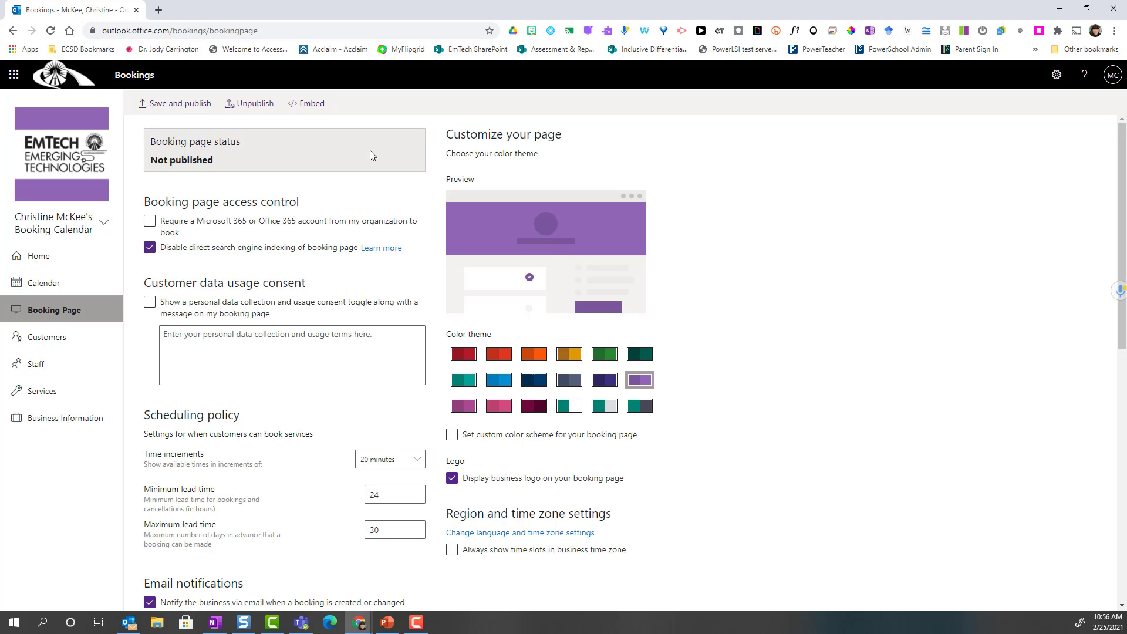
# - Save and publish the booking page
pyautogui.click(167, 105)
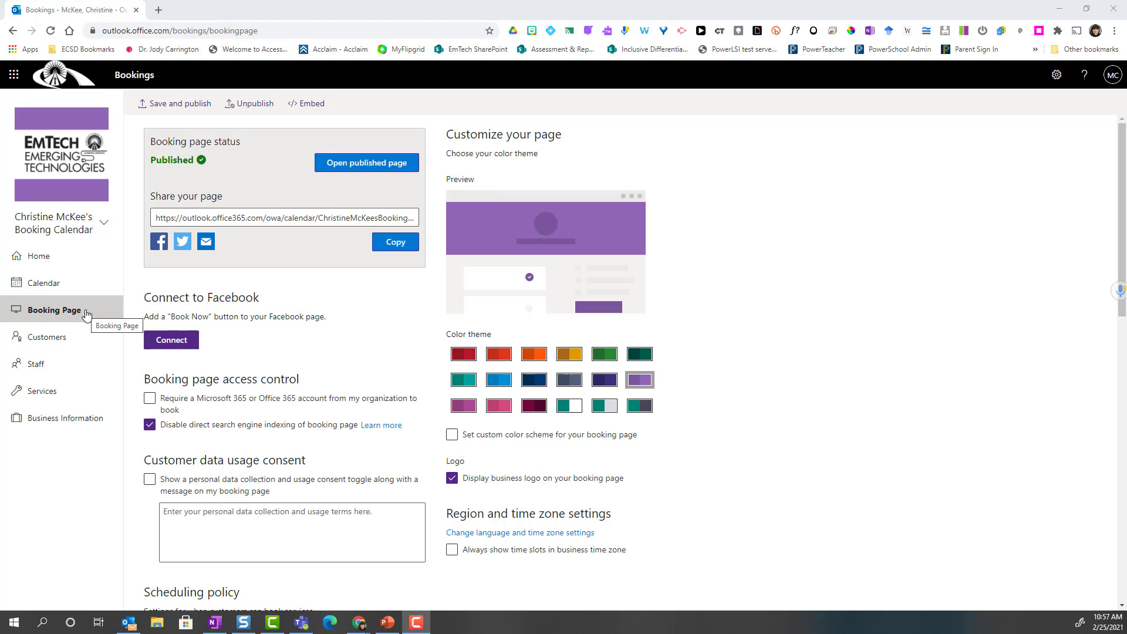
# - On the published page, book Spring Demonstration of Learning with the chosen staff member, March 11 at 1:00 pm
pyautogui.click(365, 170)
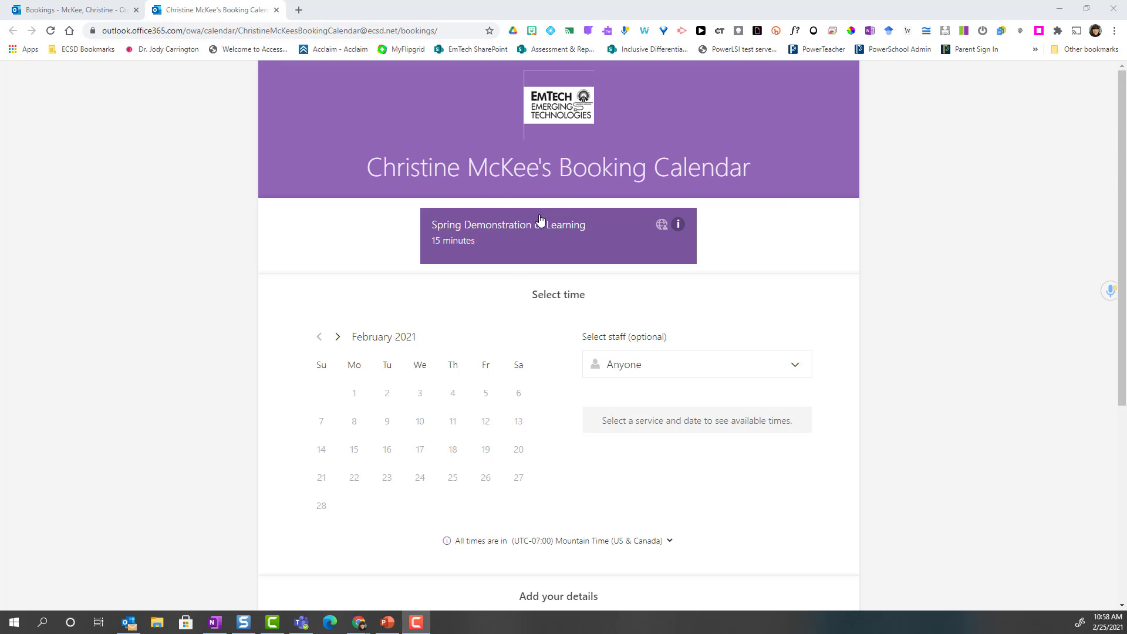
pyautogui.click(572, 229)
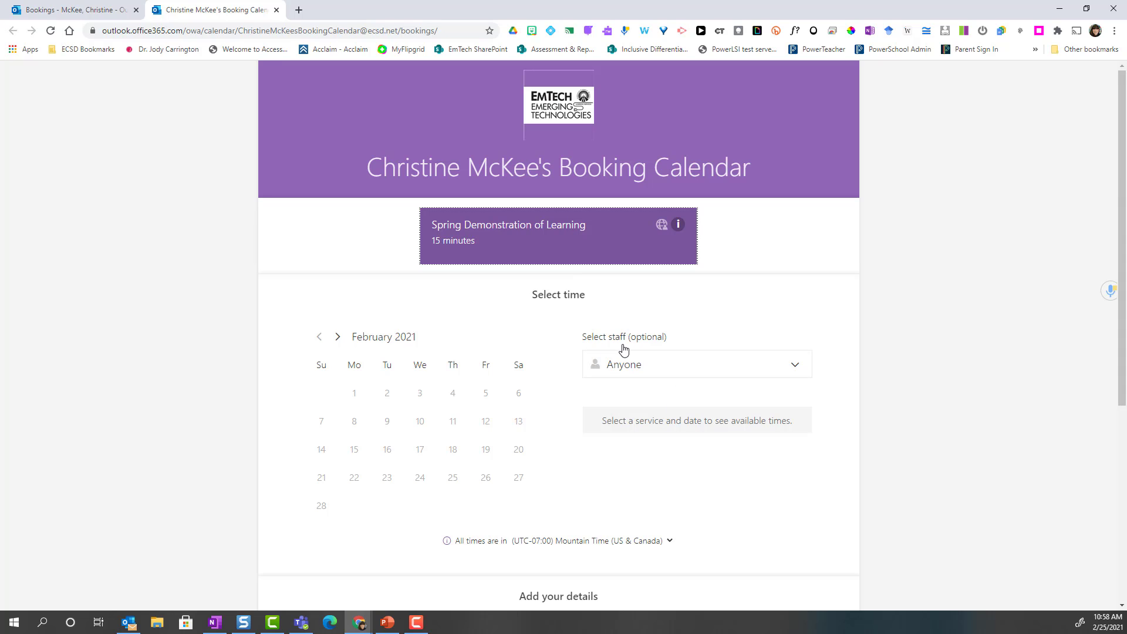
pyautogui.click(649, 368)
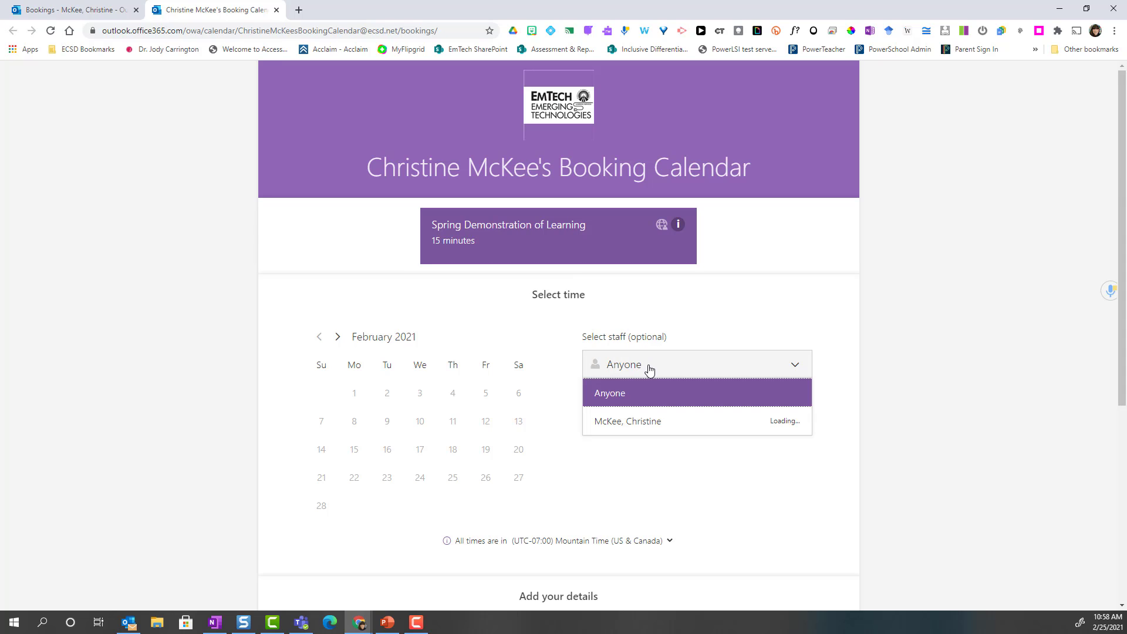
pyautogui.click(665, 422)
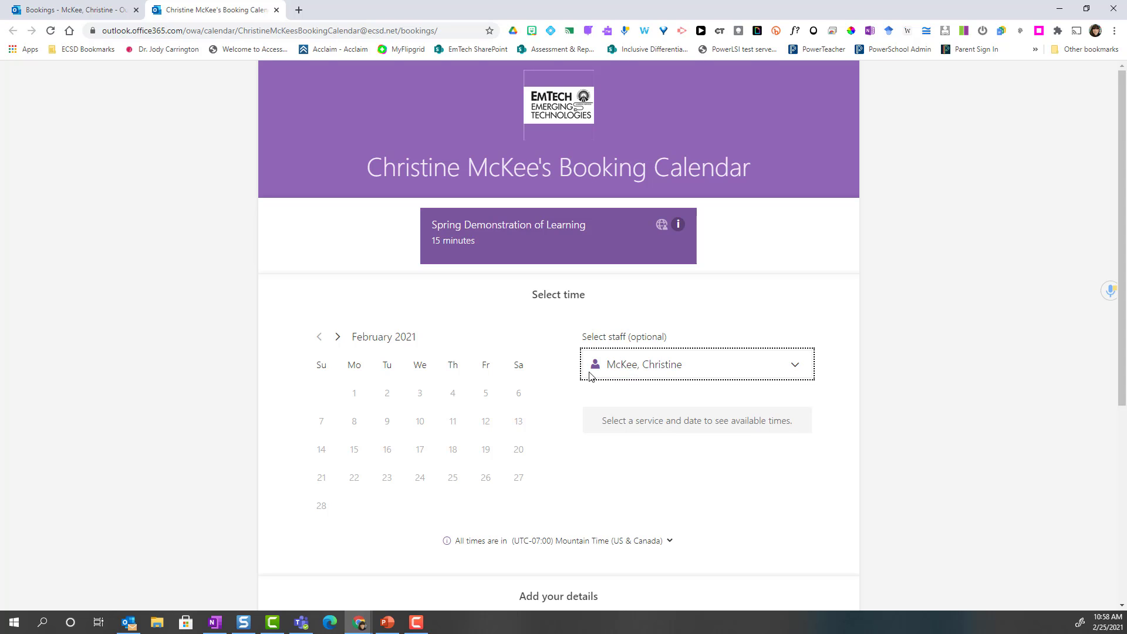
pyautogui.click(338, 336)
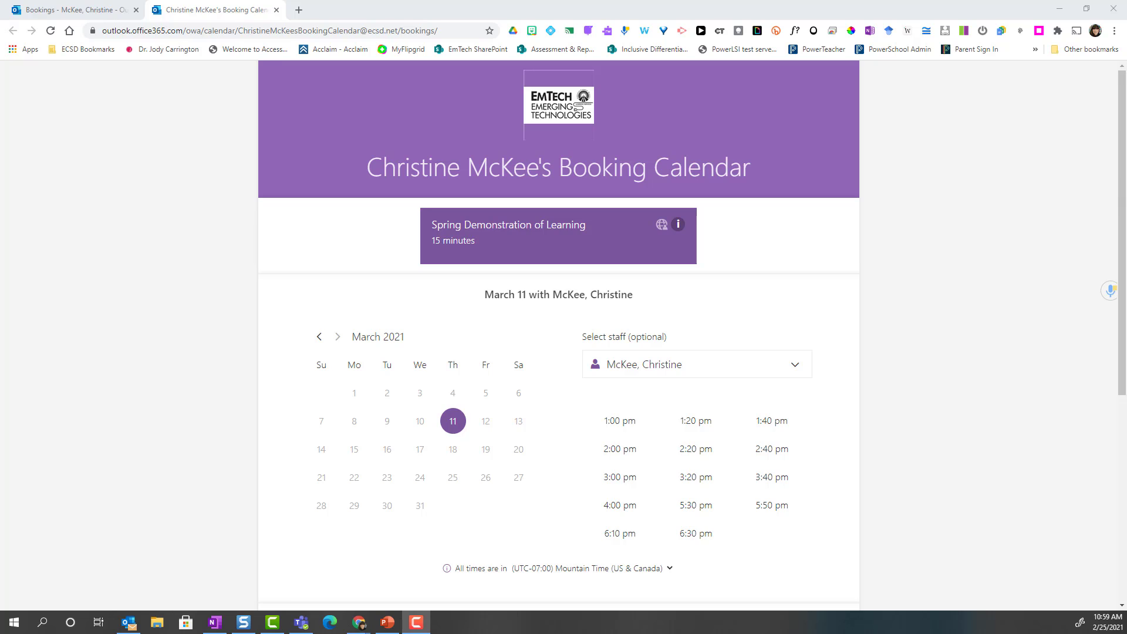
pyautogui.click(646, 432)
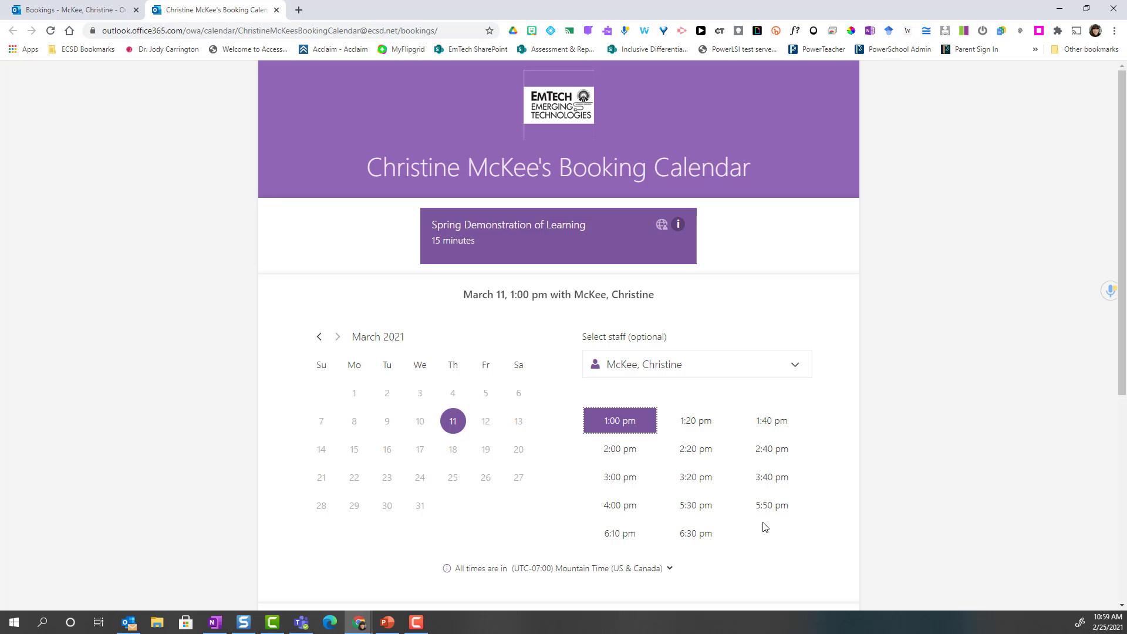
pyautogui.scroll(-6, 764, 527)
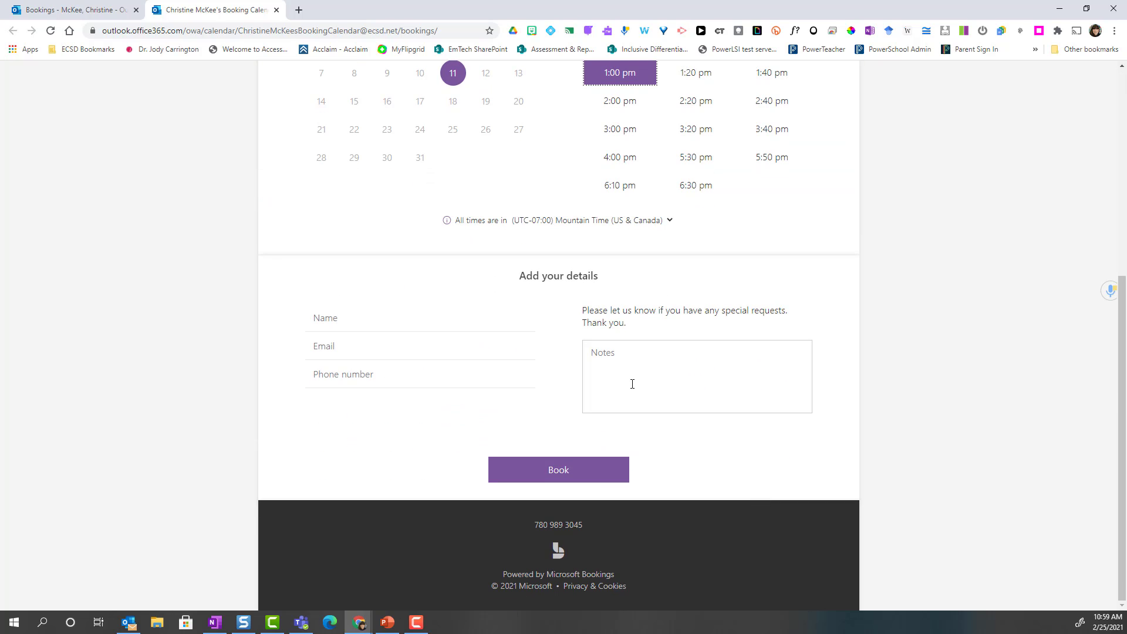